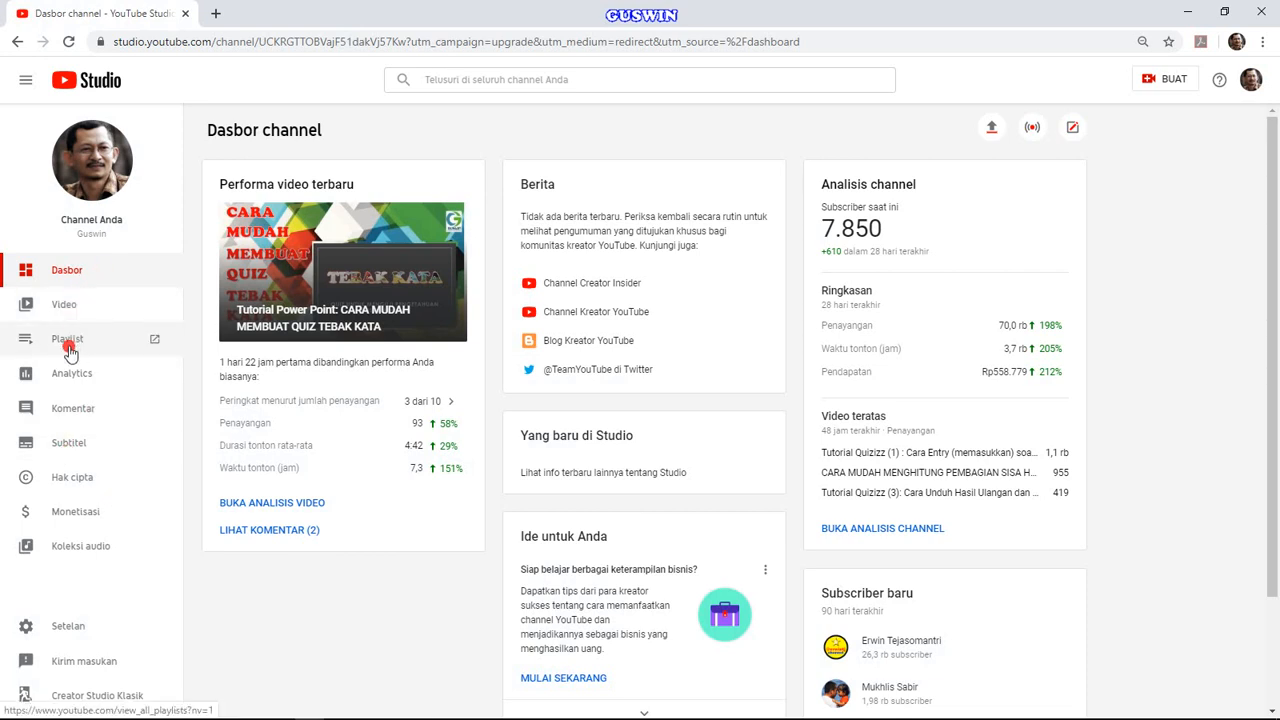
# - Open the channel's video list and look through the uploaded Quizizz and Quipper tutorials
pyautogui.click(66, 306)
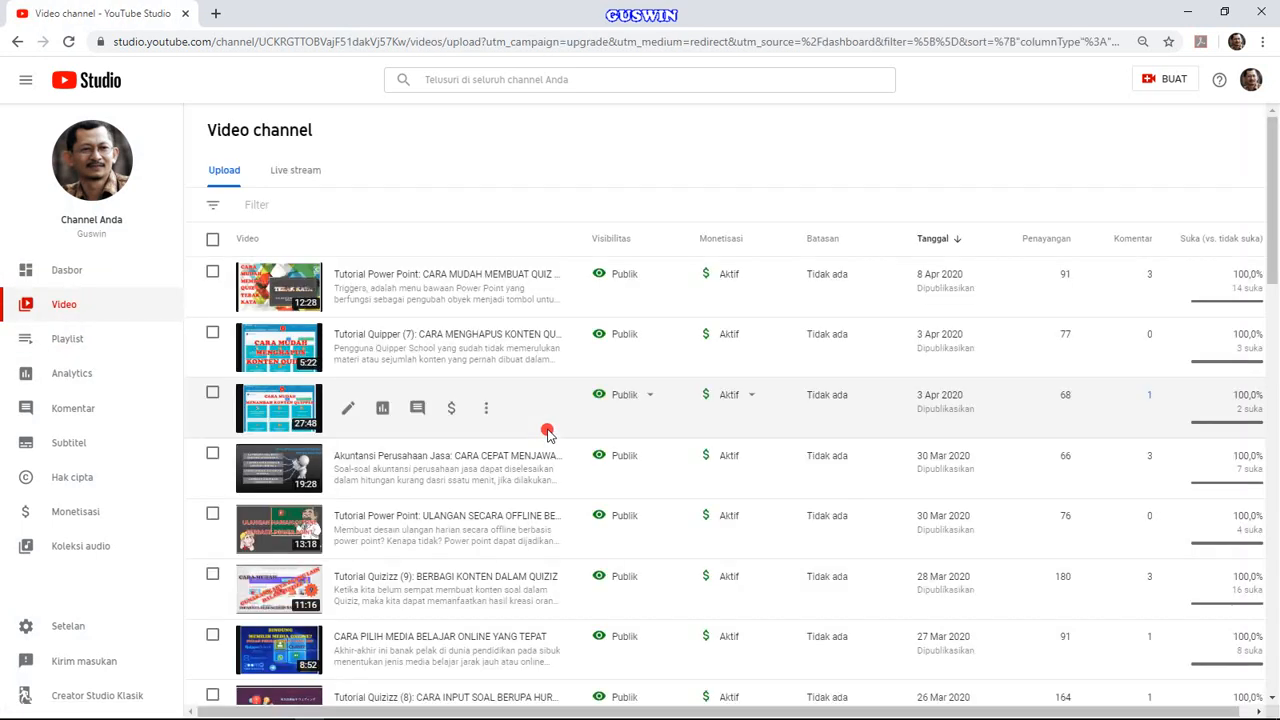
pyautogui.scroll(-1, 378, 430)
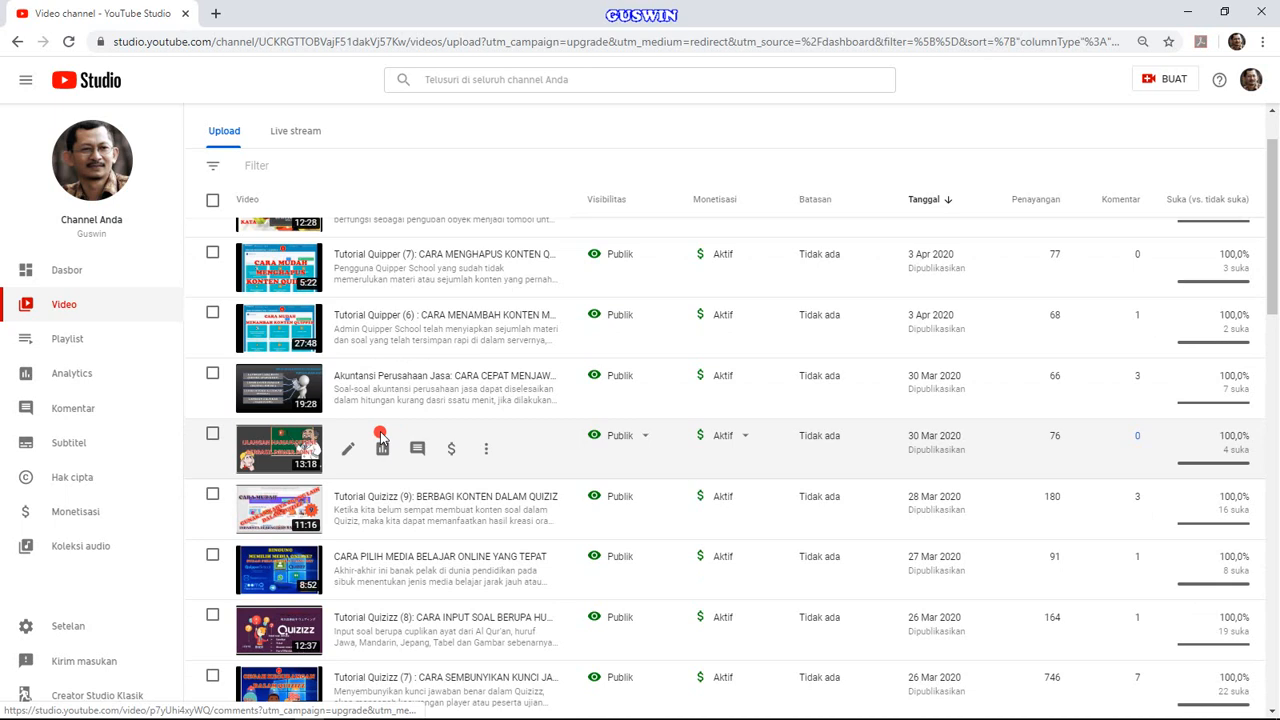
pyautogui.hotkey('ctrl', '+')
pyautogui.hotkey('ctrl', '+')
pyautogui.hotkey('ctrl', '+')
pyautogui.hotkey('ctrl', '+')
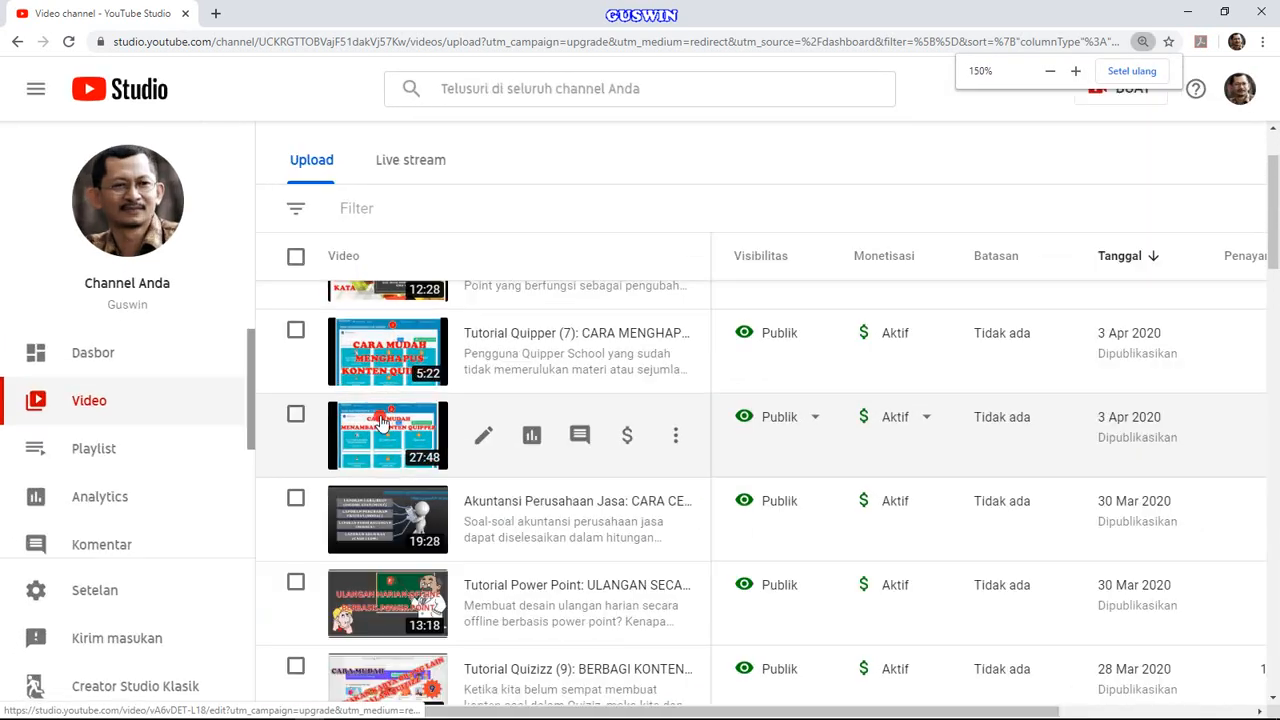
pyautogui.scroll(-5, 412, 414)
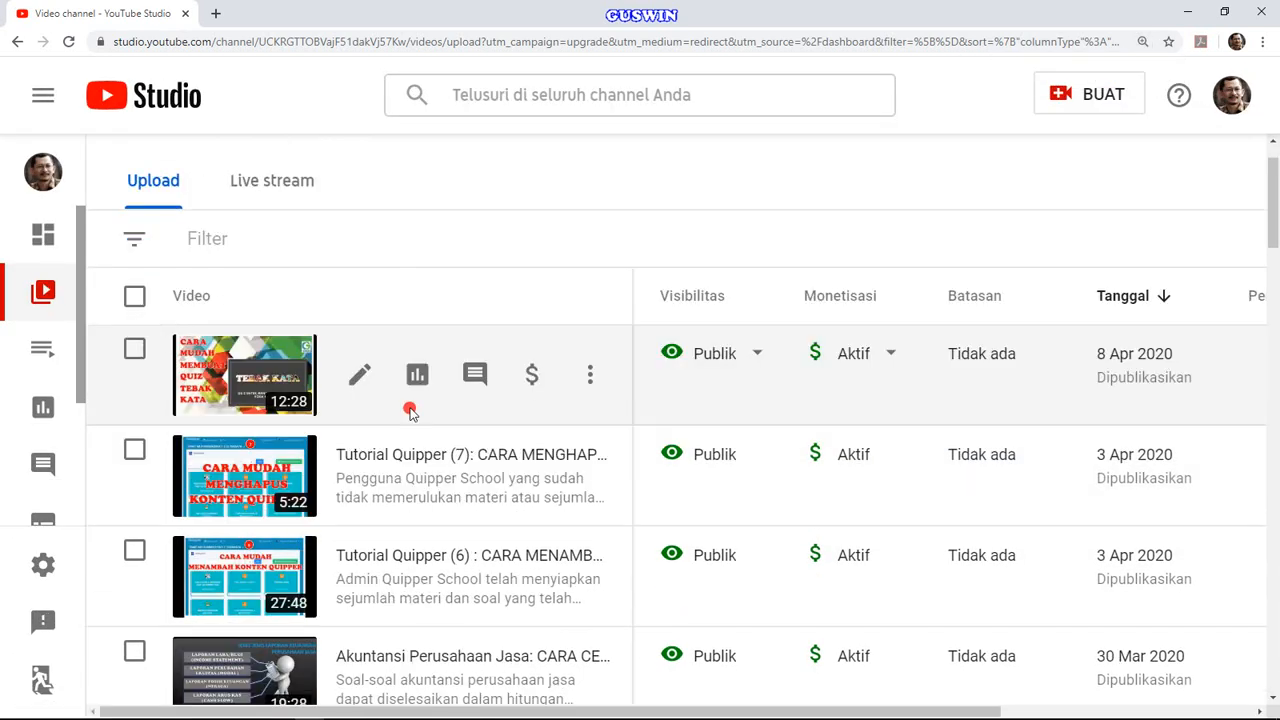
pyautogui.scroll(-5, 253, 470)
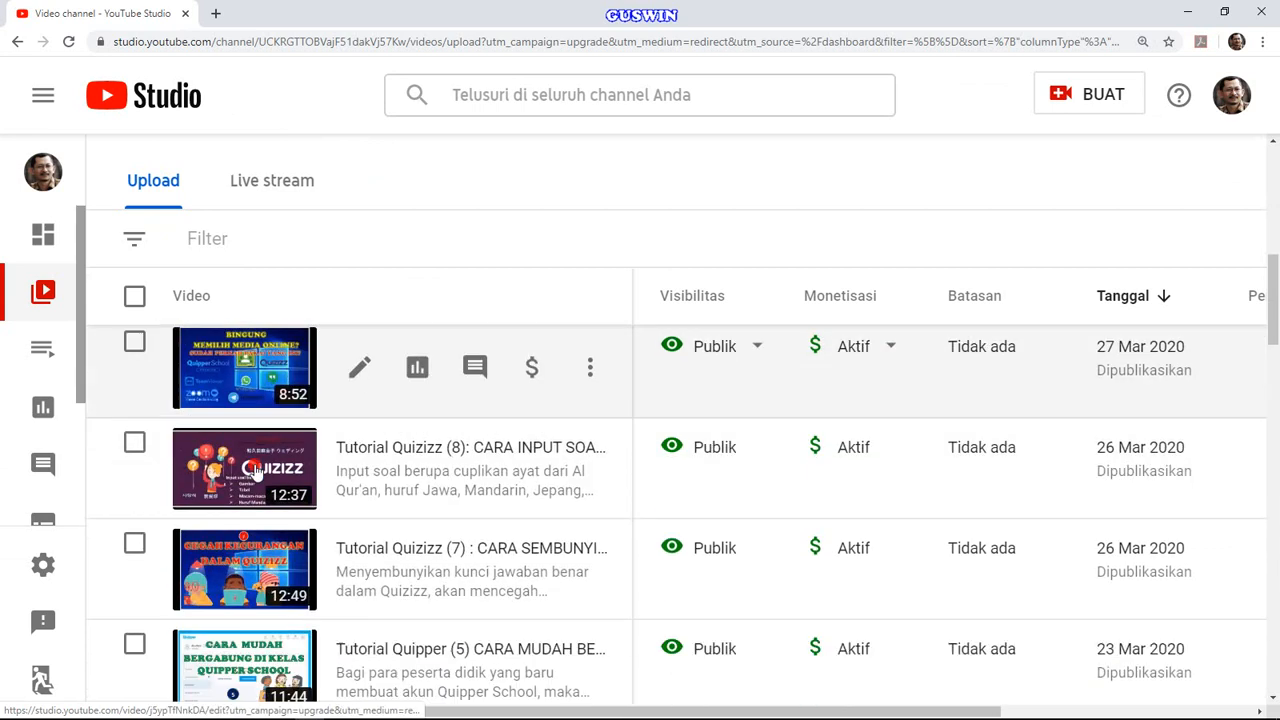
pyautogui.scroll(-5, 352, 512)
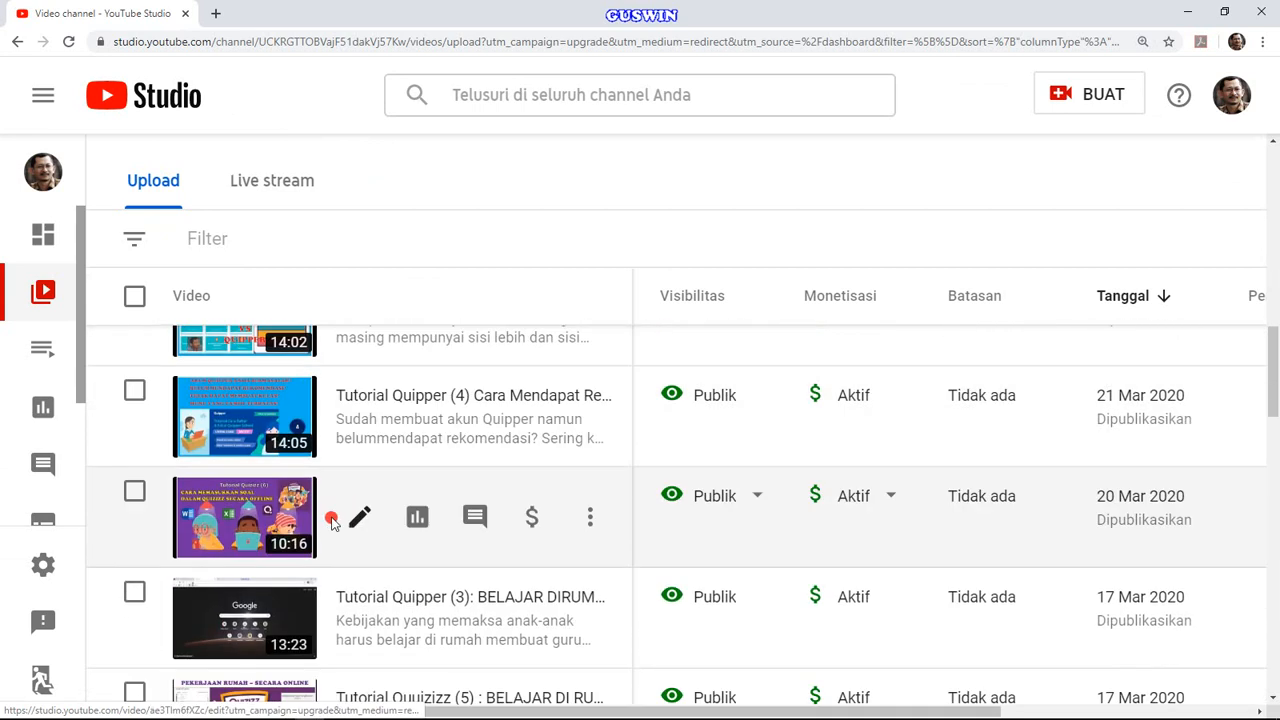
pyautogui.hotkey('ctrl', '-')
pyautogui.hotkey('ctrl', '-')
pyautogui.hotkey('ctrl', '-')
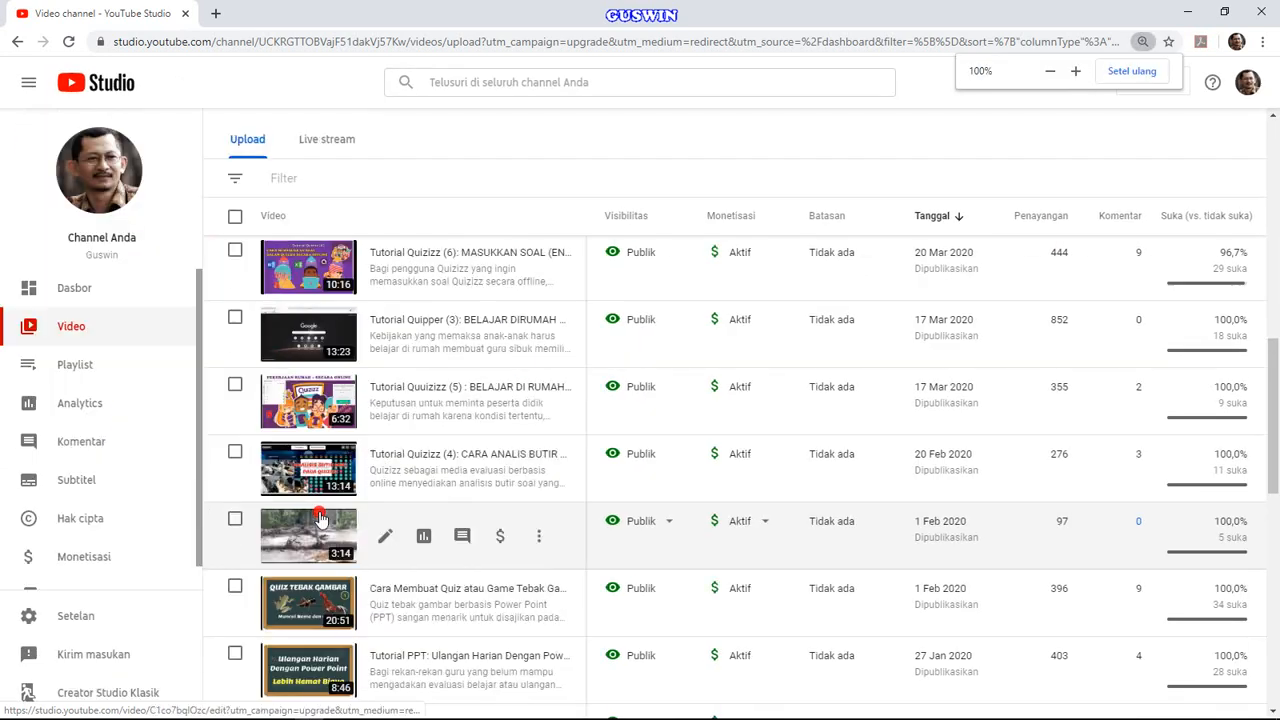
pyautogui.scroll(5, 319, 519)
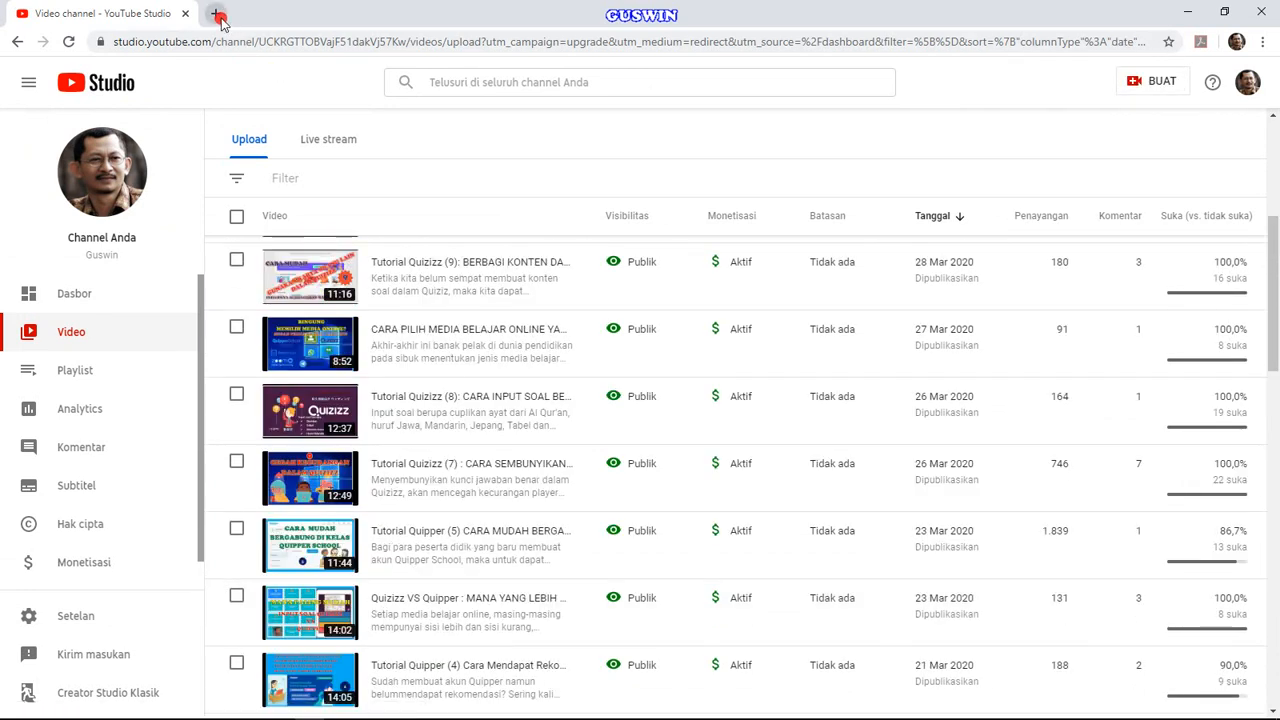
# - Go to Quizizz in a new browser tab and open the TUTORIAL quiz from your own quizzes for editing
pyautogui.click(216, 14)
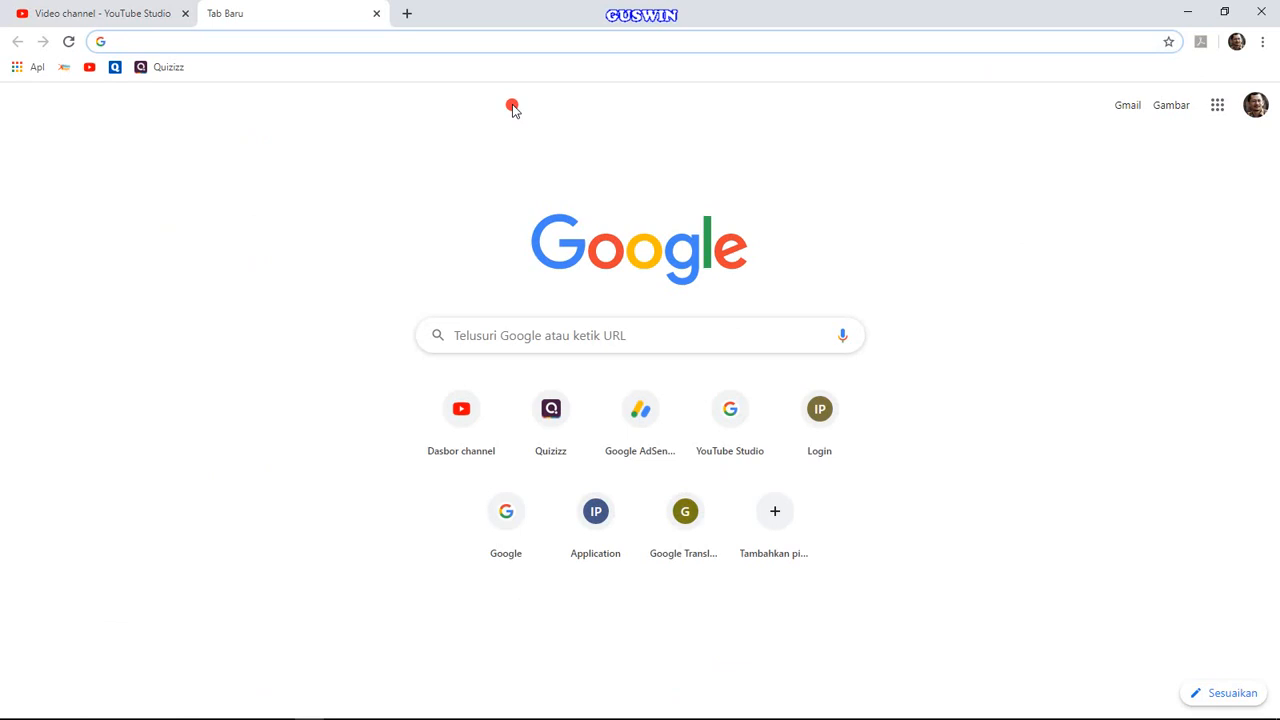
pyautogui.click(550, 410)
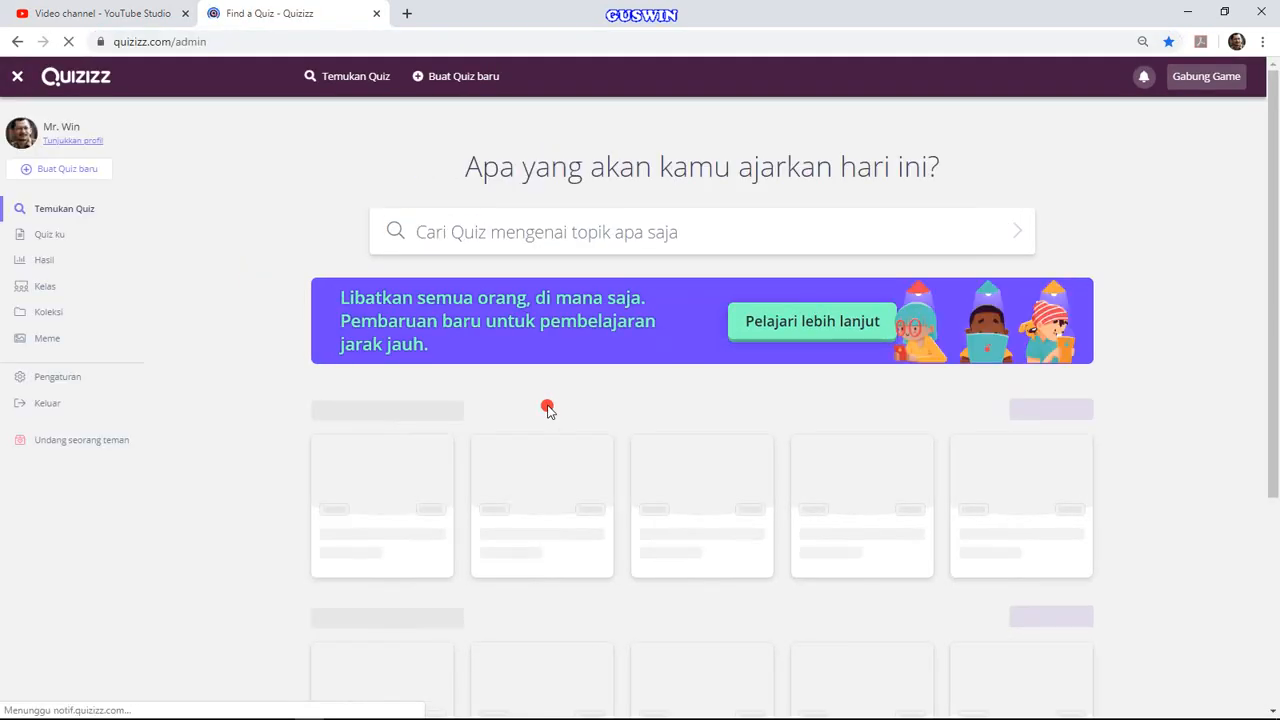
pyautogui.click(58, 236)
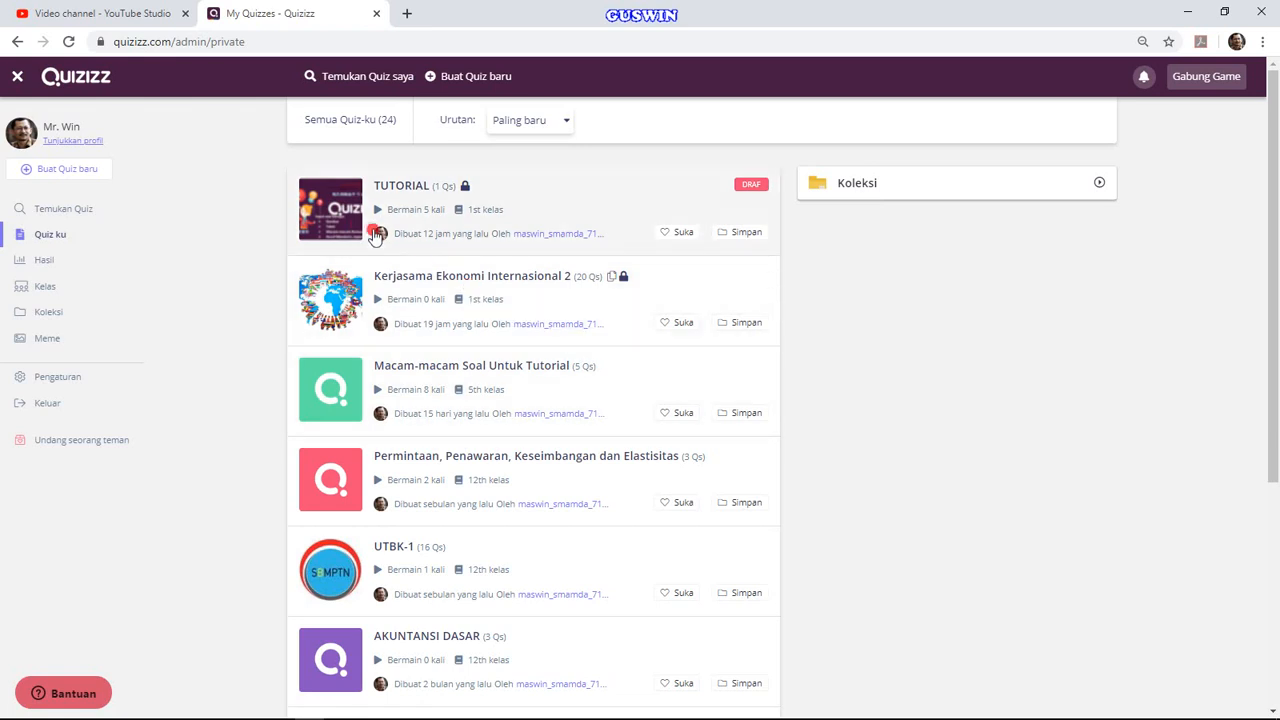
pyautogui.click(330, 222)
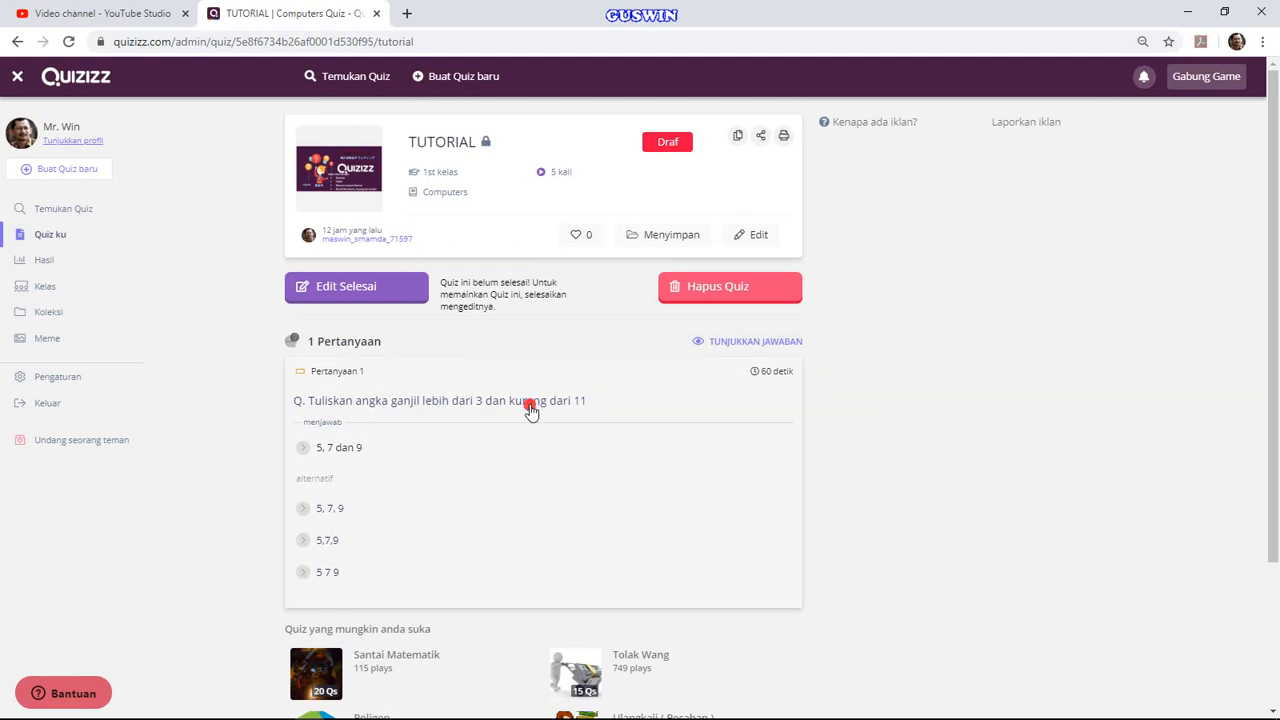
pyautogui.click(750, 236)
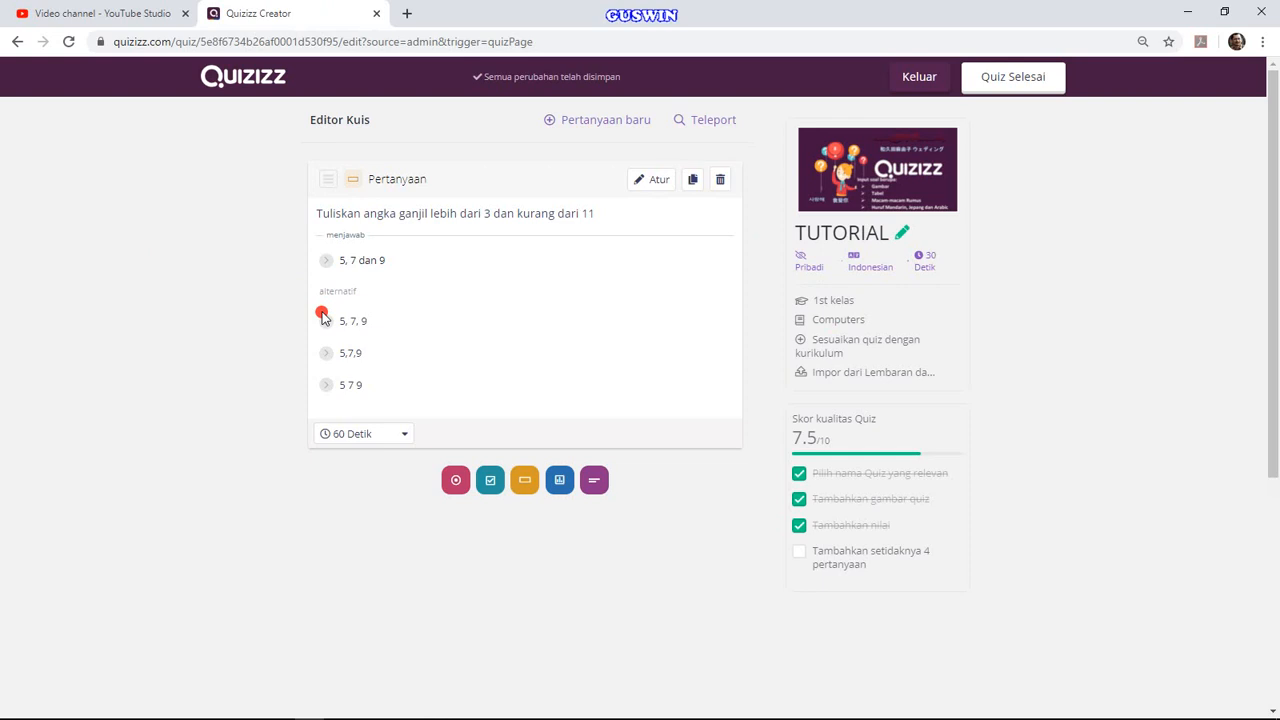
# - View the question types offered for a new question, then close the list without adding one
pyautogui.click(550, 120)
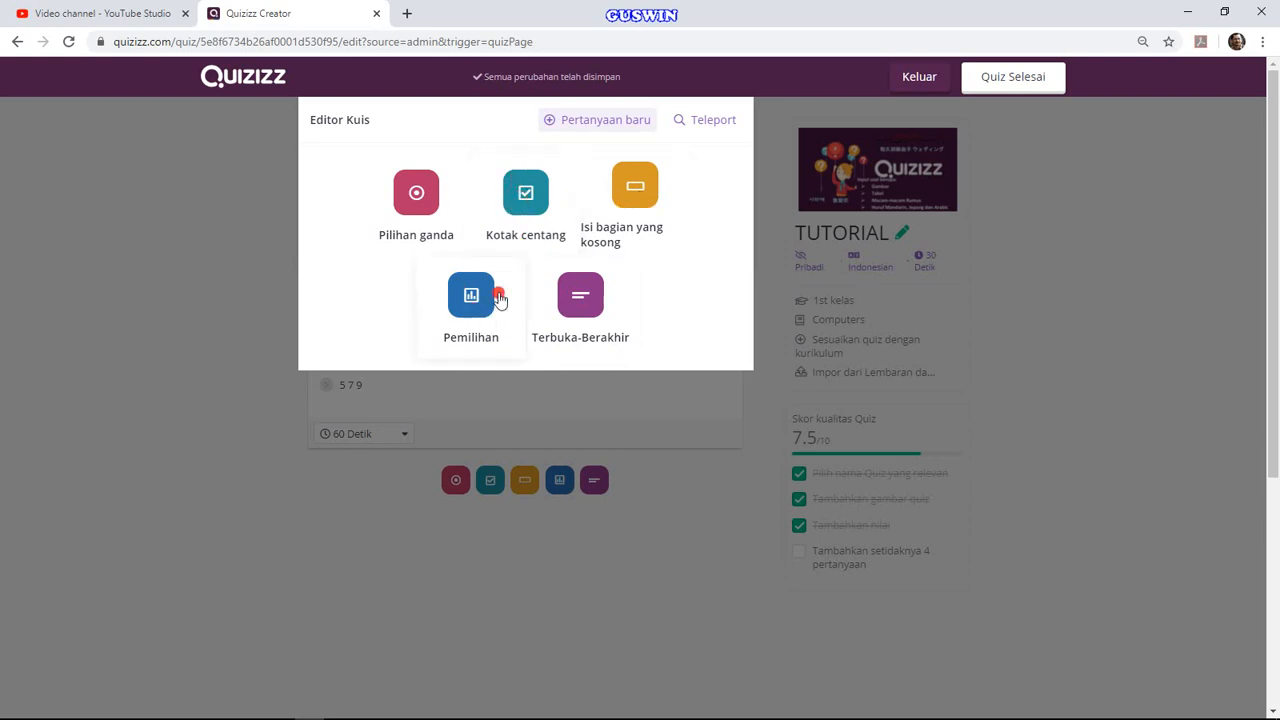
pyautogui.click(241, 397)
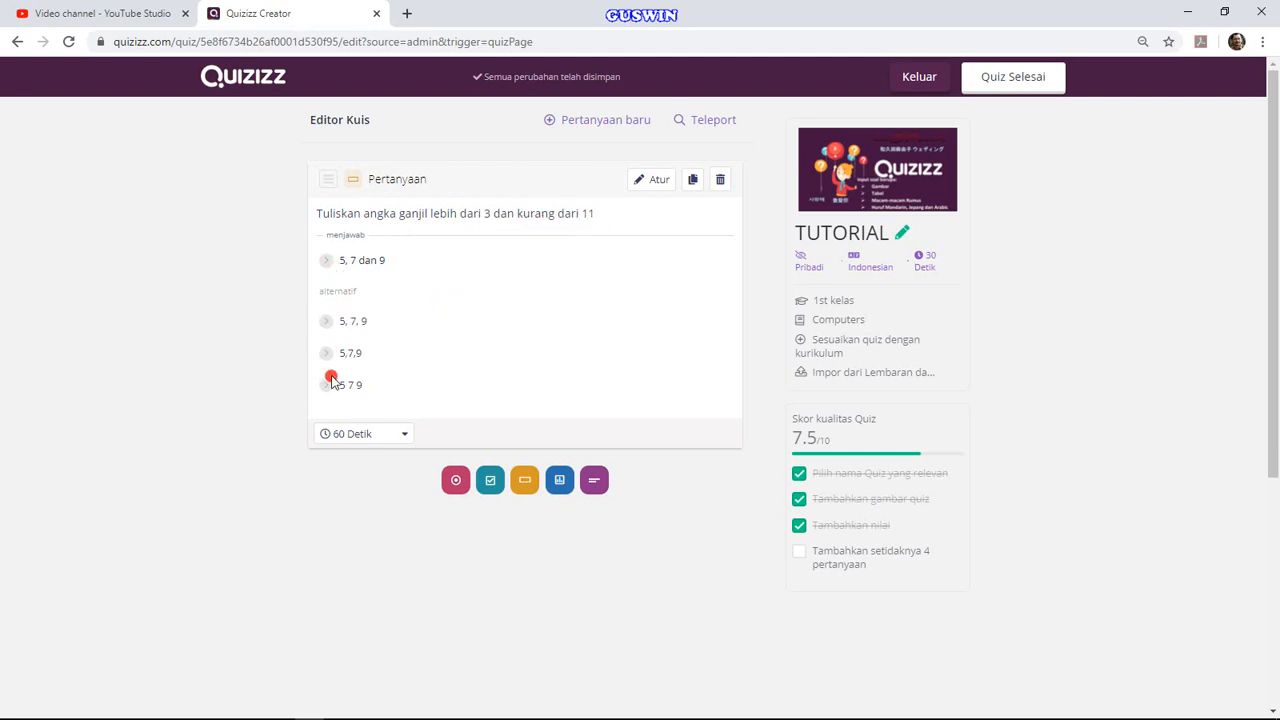
# - Examine the main answer and the accepted alternatives of the odd-numbers question up close
pyautogui.hotkey('ctrl', '+')
pyautogui.hotkey('ctrl', '+')
pyautogui.hotkey('ctrl', '+')
pyautogui.hotkey('ctrl', '+')
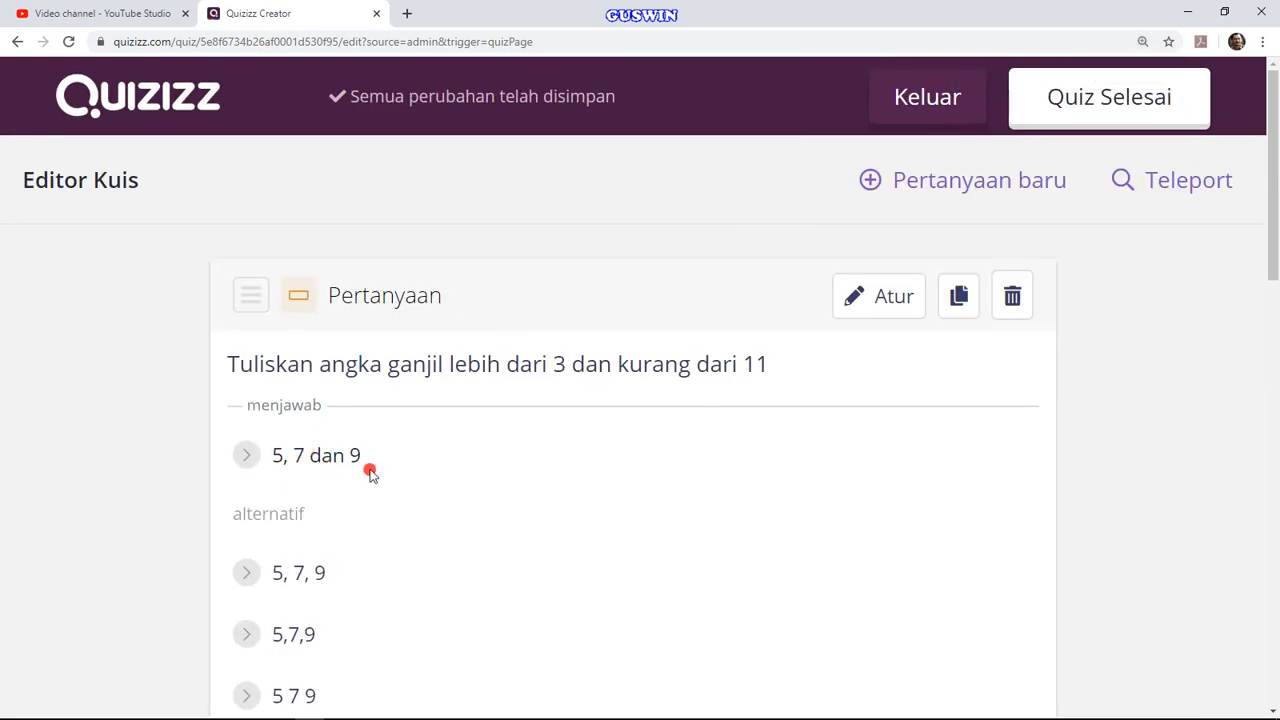
pyautogui.scroll(-2, 372, 463)
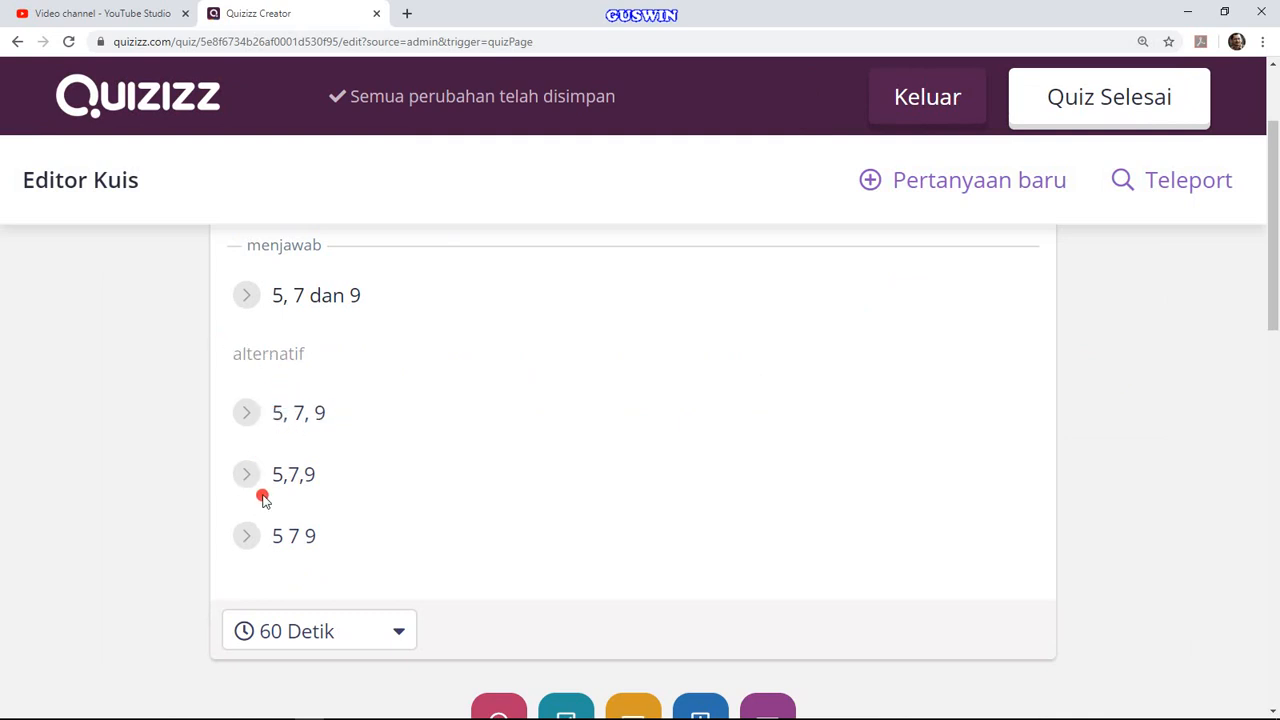
pyautogui.scroll(1, 300, 462)
pyautogui.scroll(-1, 296, 462)
pyautogui.scroll(1, 250, 495)
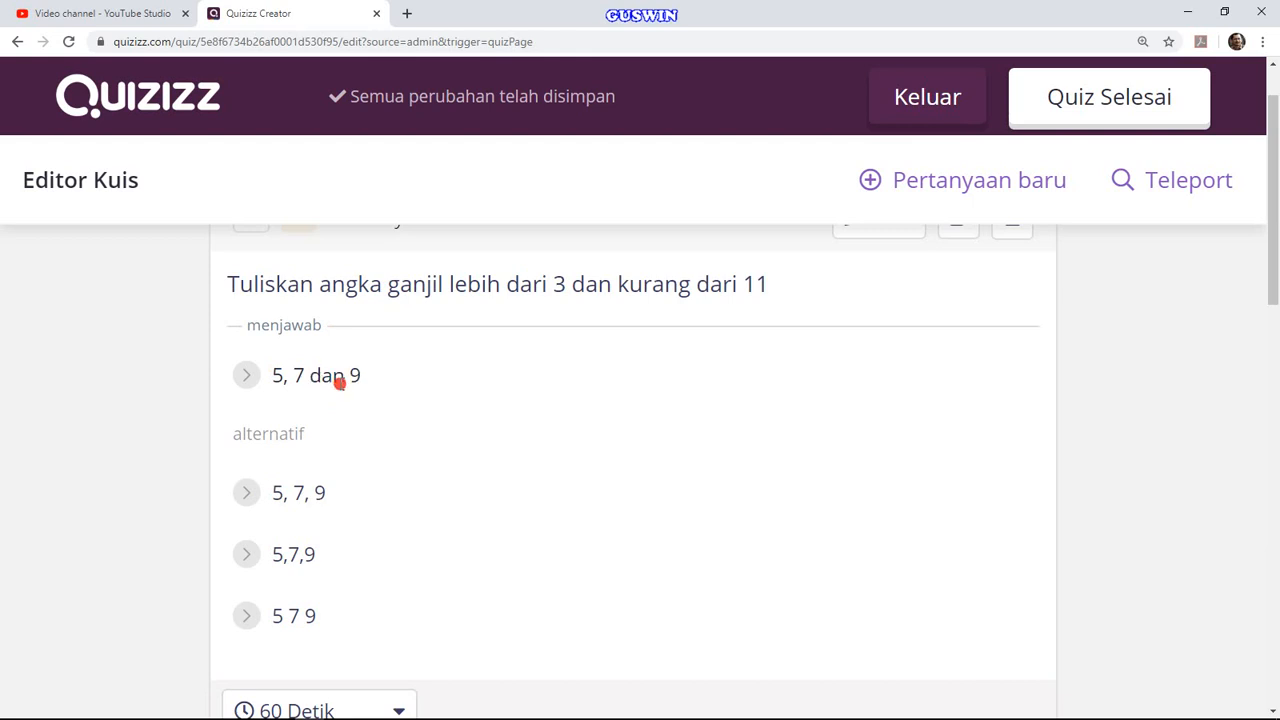
pyautogui.scroll(-1, 300, 455)
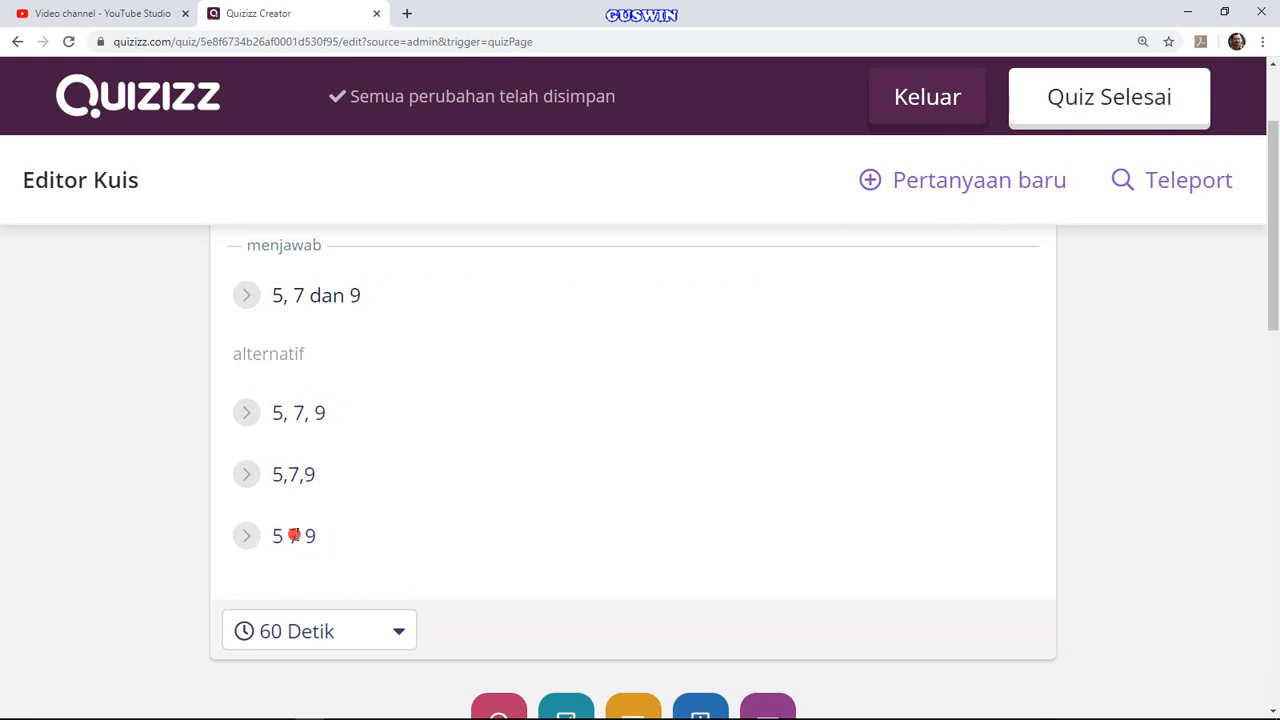
# - Open the odd-numbers question for editing and change its last alternative answer to "5, 7 DAN 9"
pyautogui.hotkey('ctrl', '-')
pyautogui.hotkey('ctrl', '-')
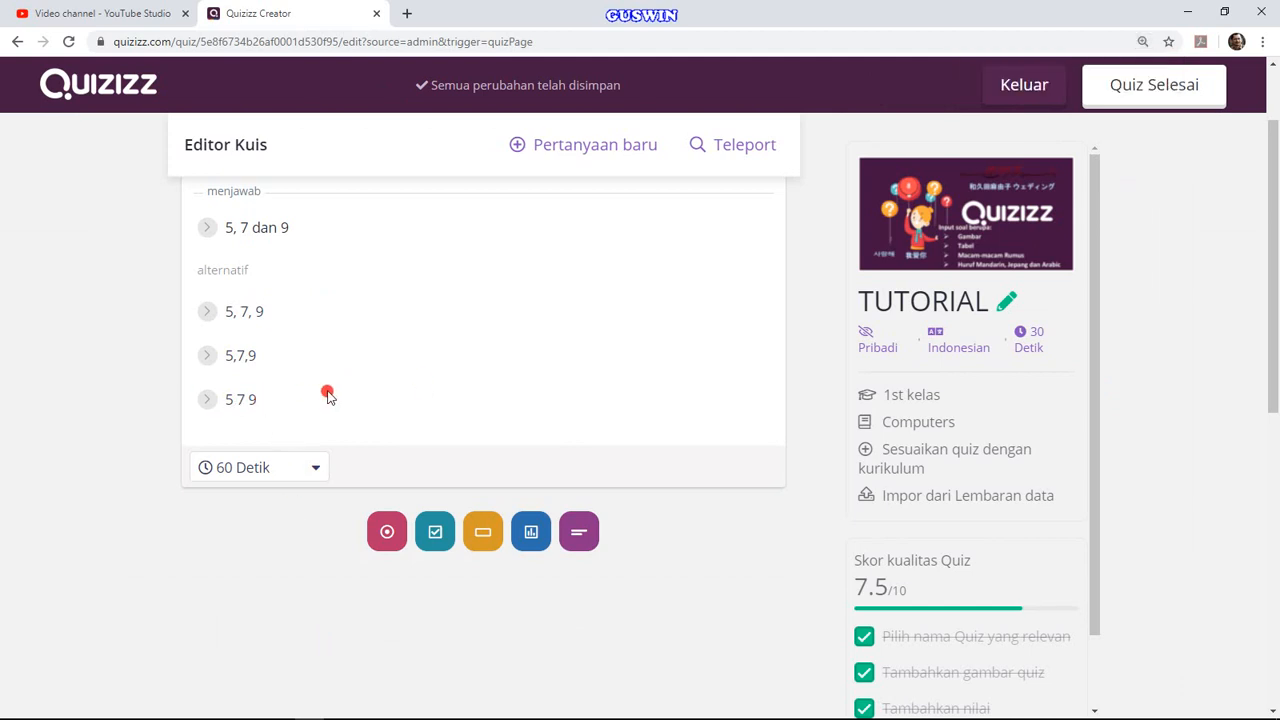
pyautogui.scroll(1, 405, 430)
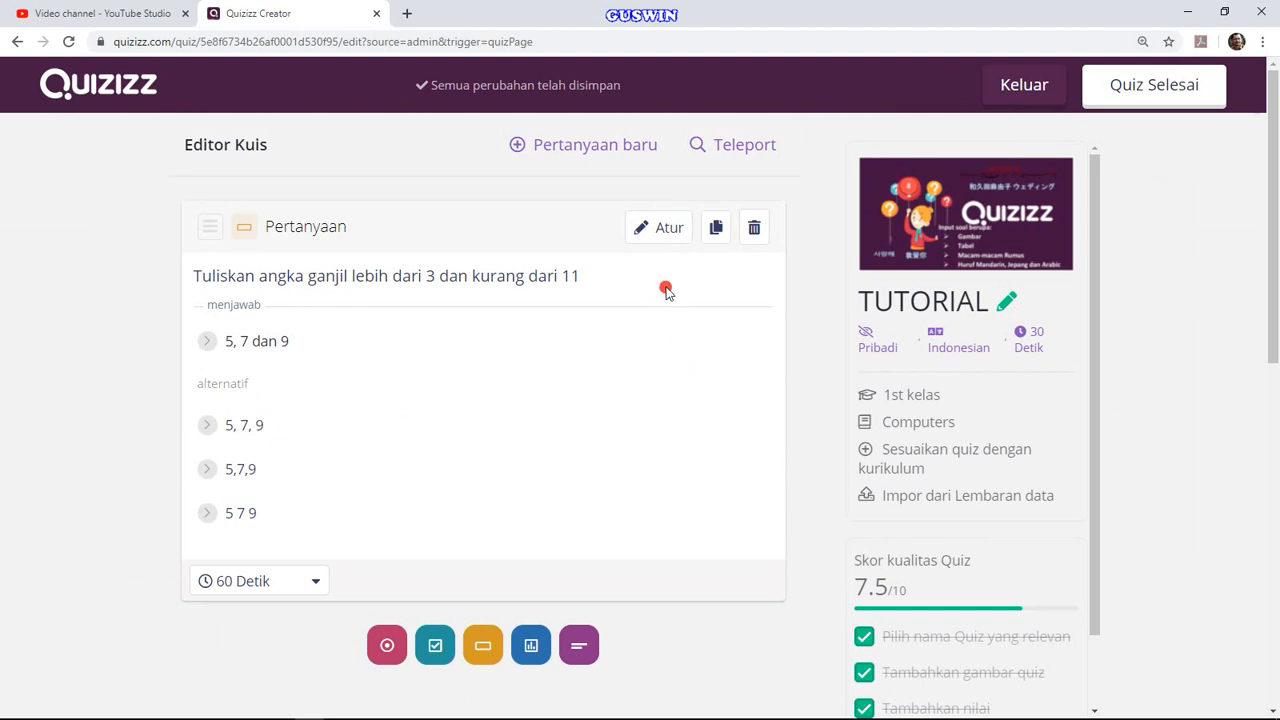
pyautogui.click(660, 228)
pyautogui.click(140, 514)
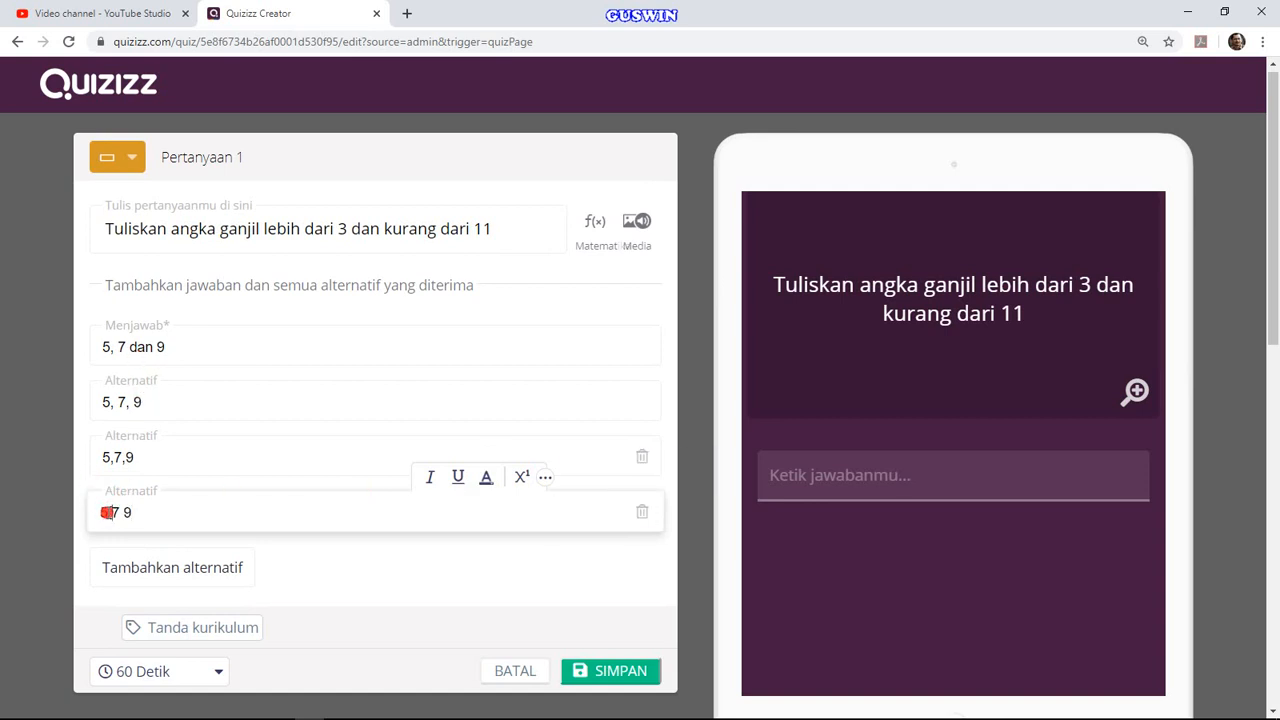
pyautogui.write(',')
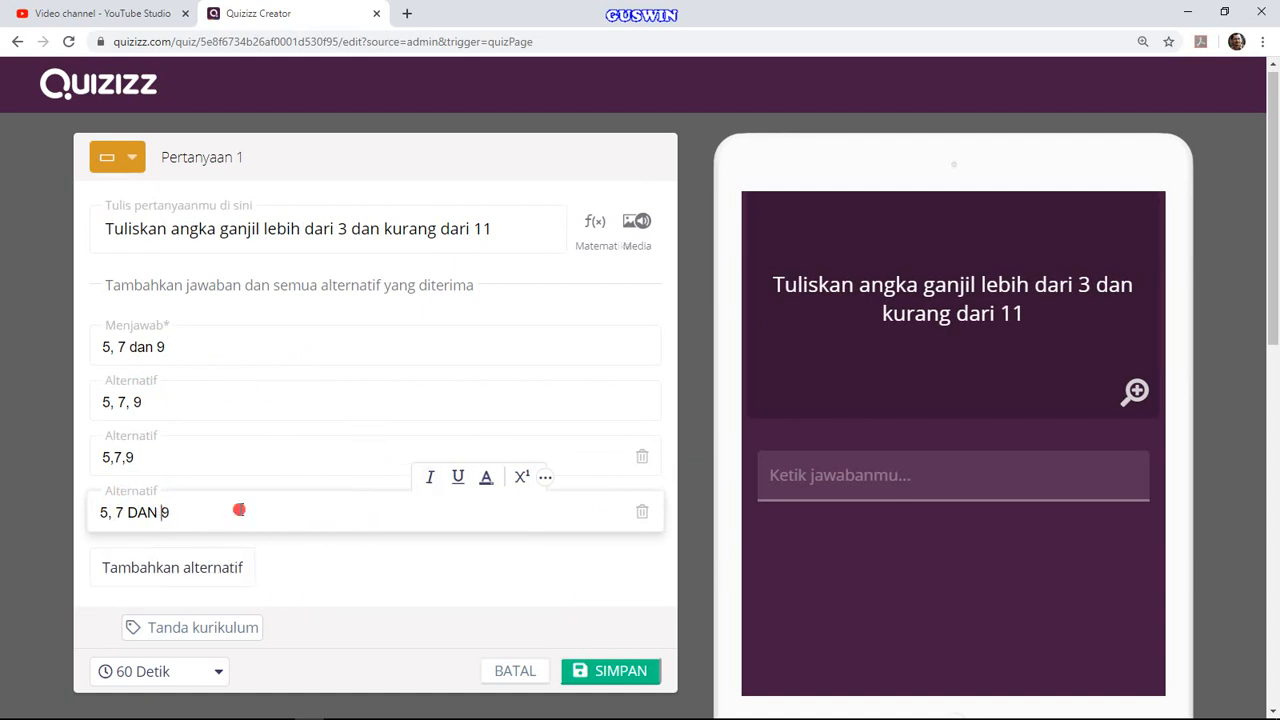
# - Delete the last alternative answer and save the question
pyautogui.click(646, 515)
pyautogui.click(738, 443)
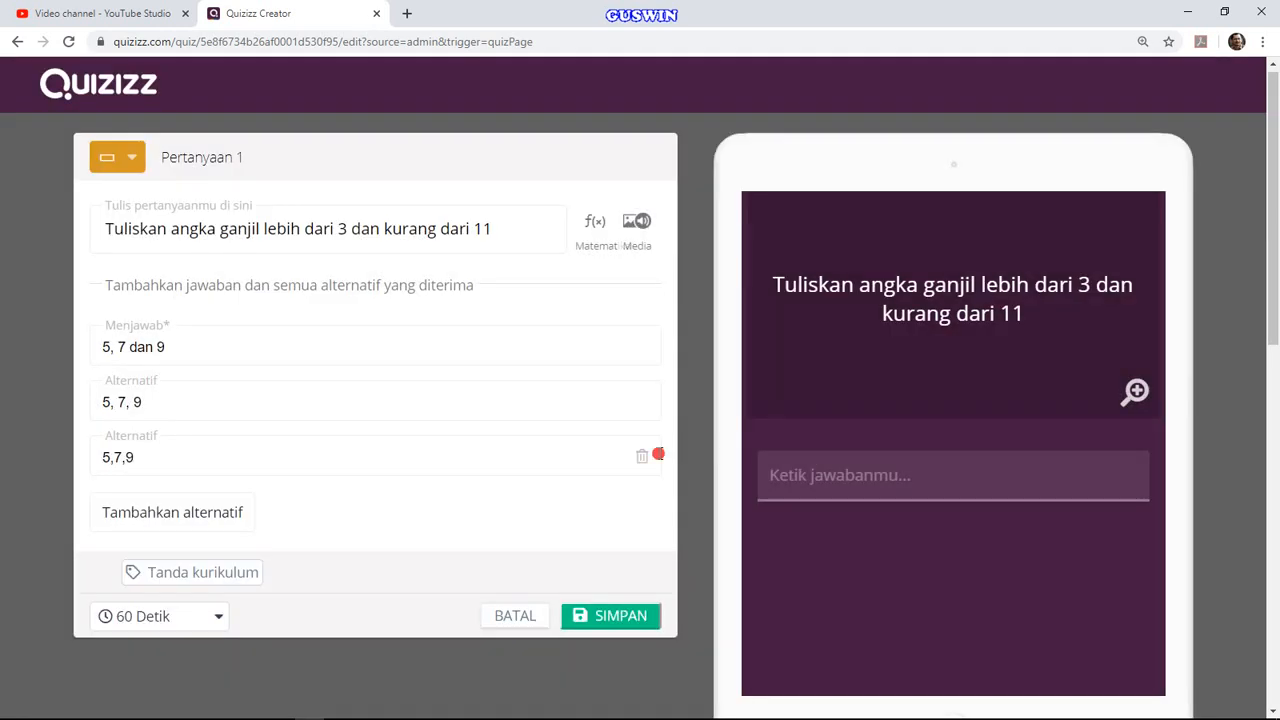
pyautogui.click(622, 617)
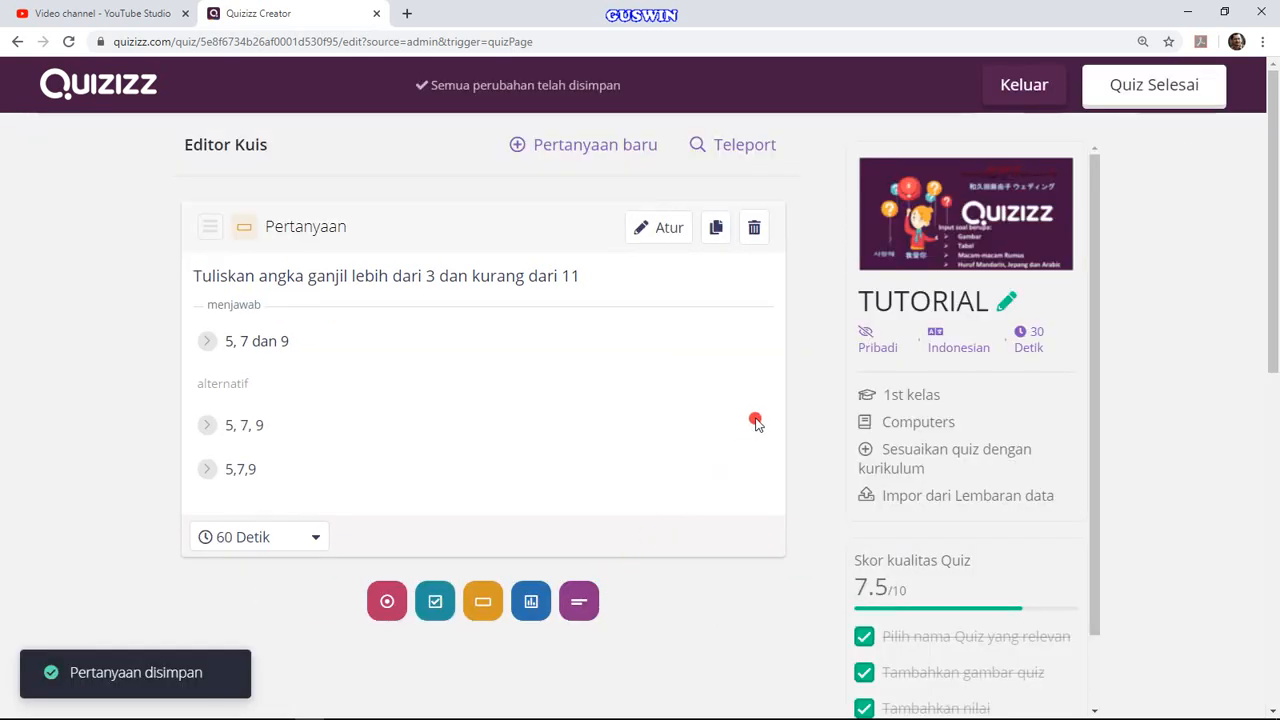
# - Finish editing the TUTORIAL quiz and start a solo practice game with it
pyautogui.click(1158, 89)
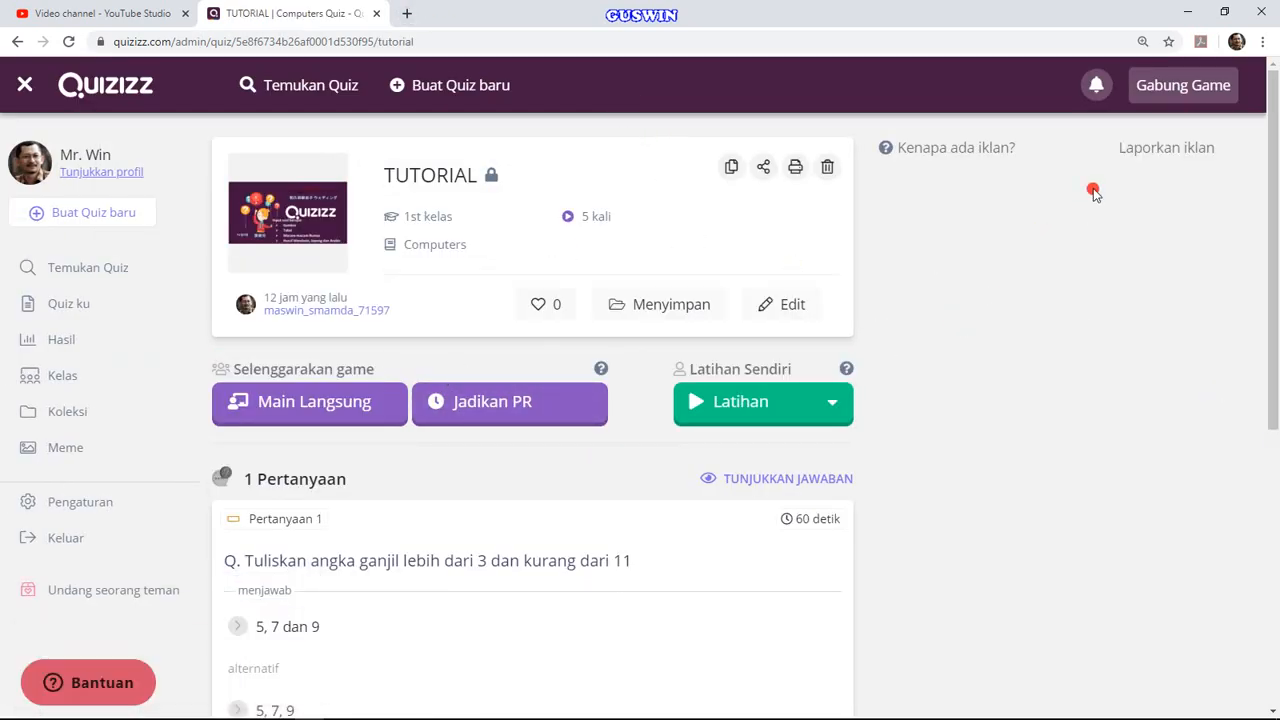
pyautogui.click(728, 412)
pyautogui.click(738, 460)
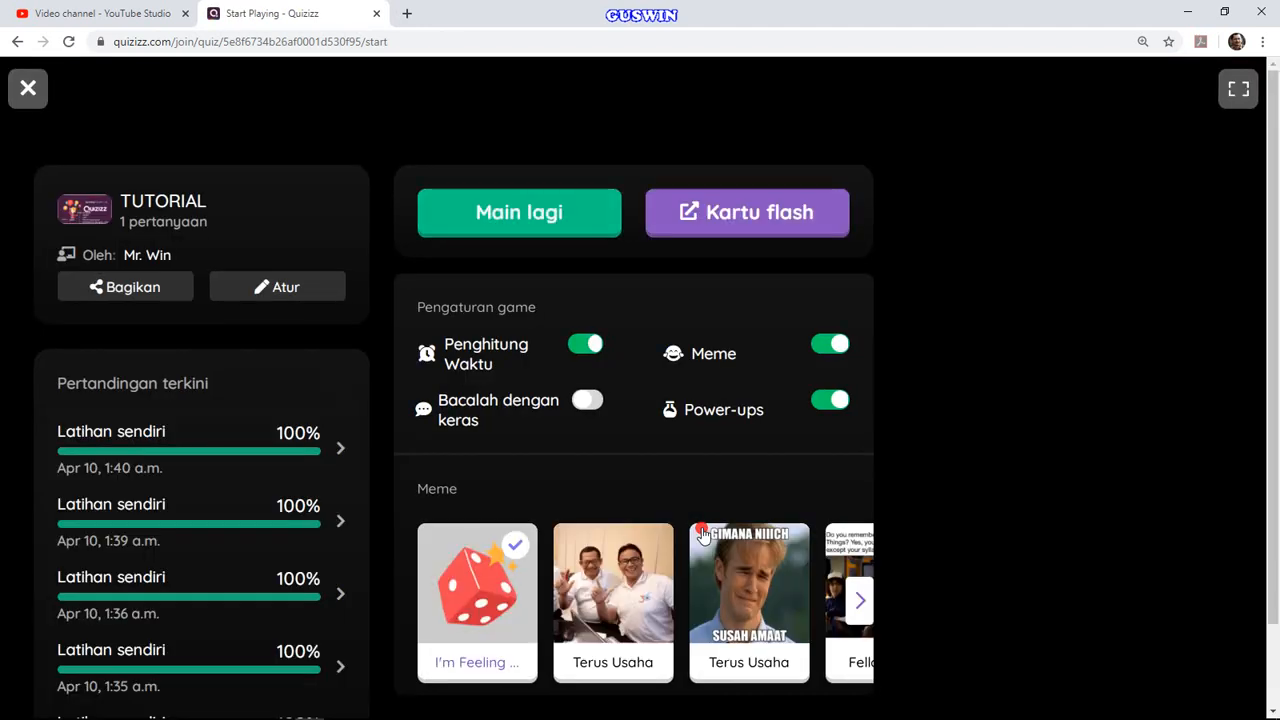
pyautogui.click(535, 222)
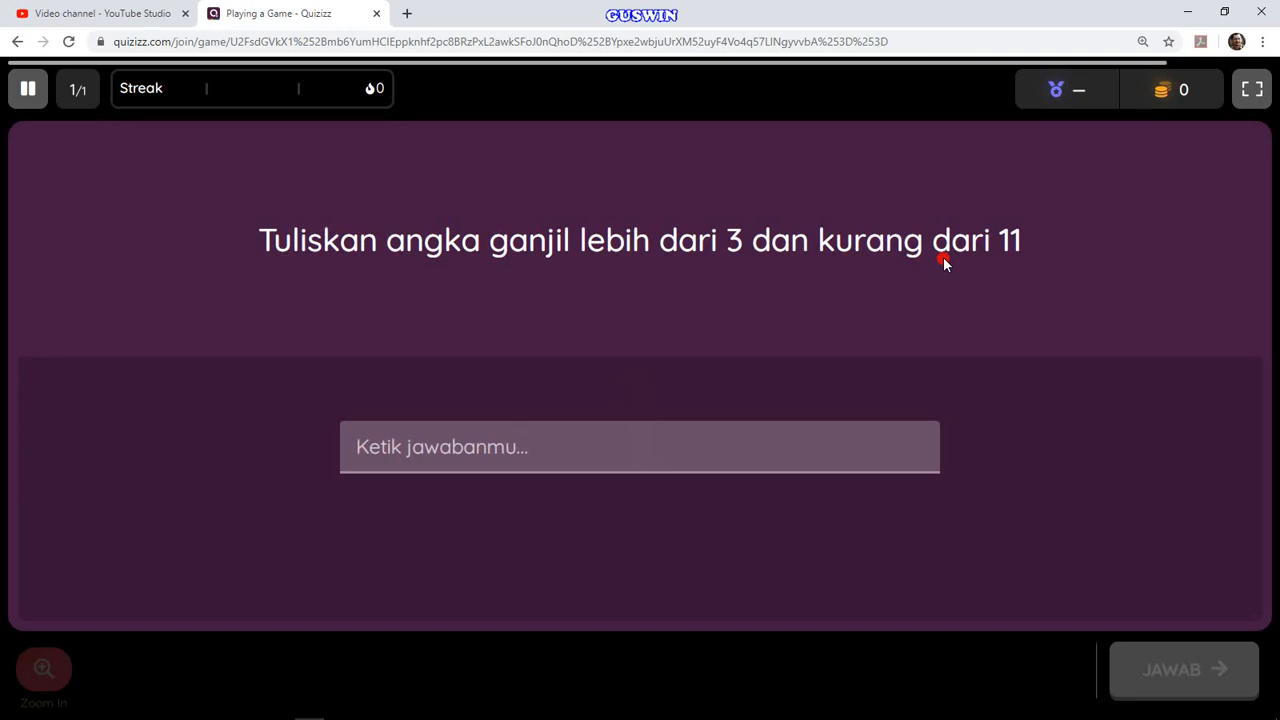
# - Answer the practice question with "5, 7, dan 9" and submit it
pyautogui.click(507, 455)
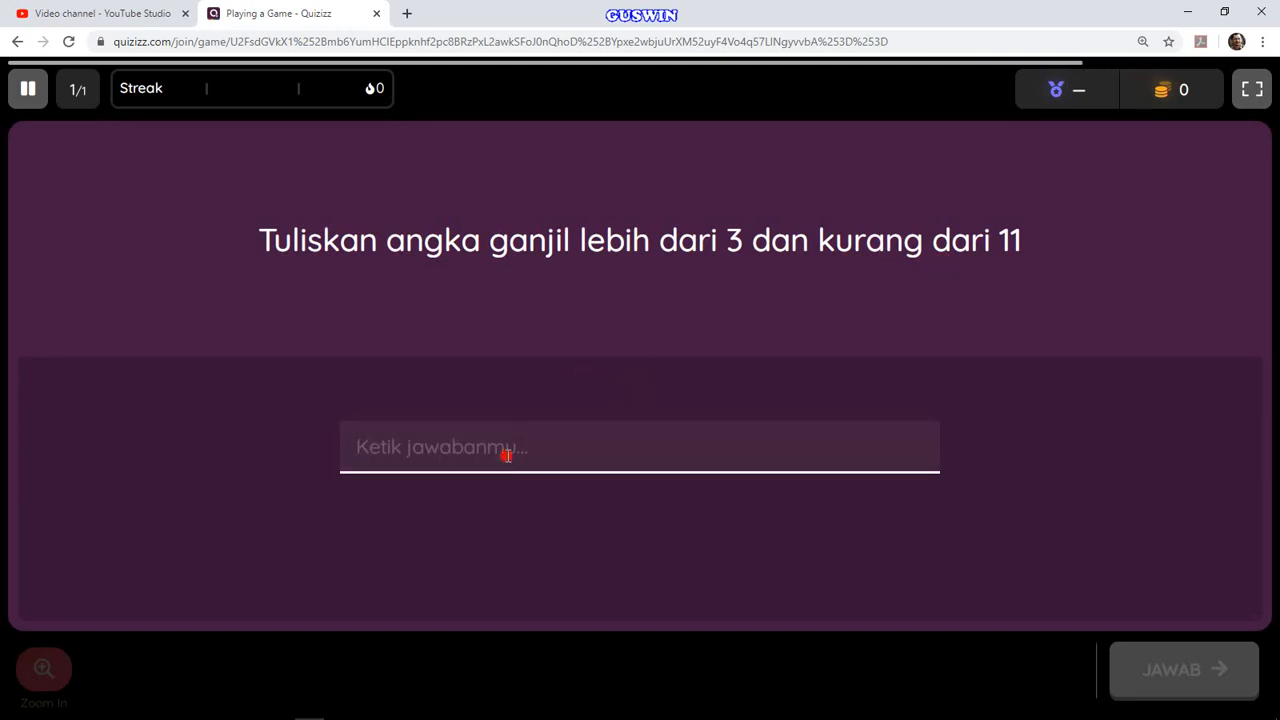
pyautogui.write('5, 7')
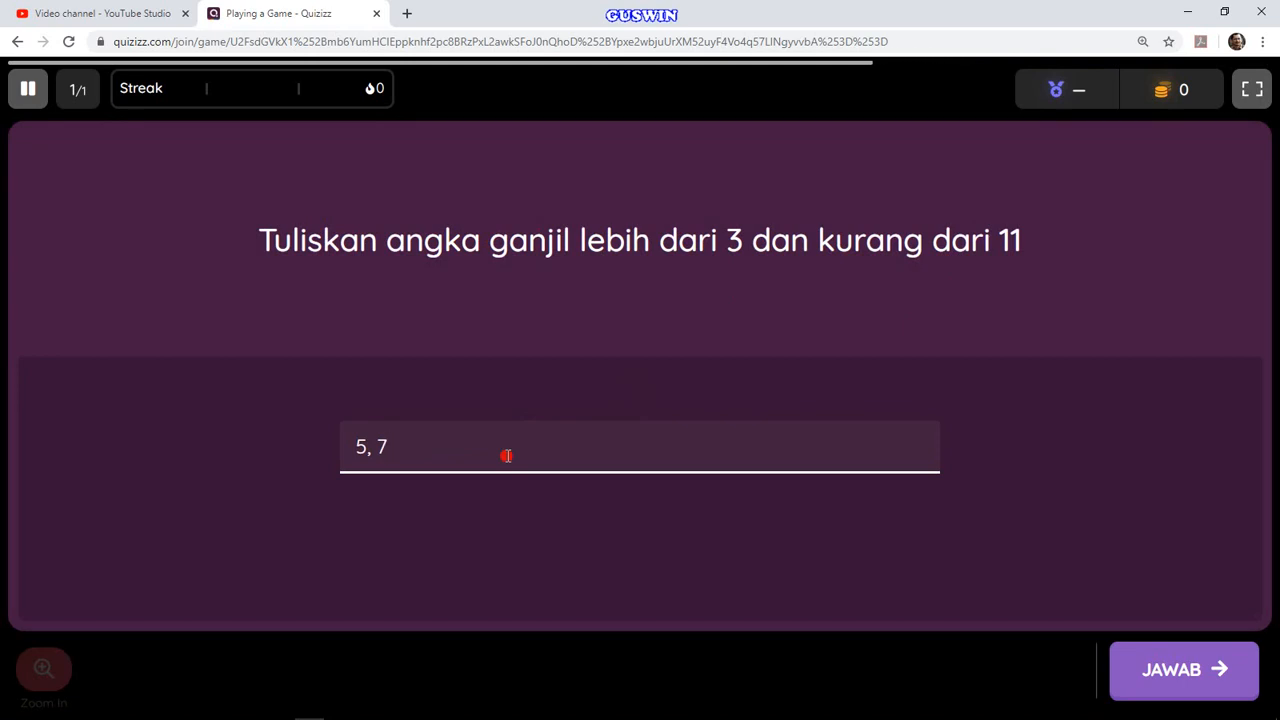
pyautogui.write('DA')
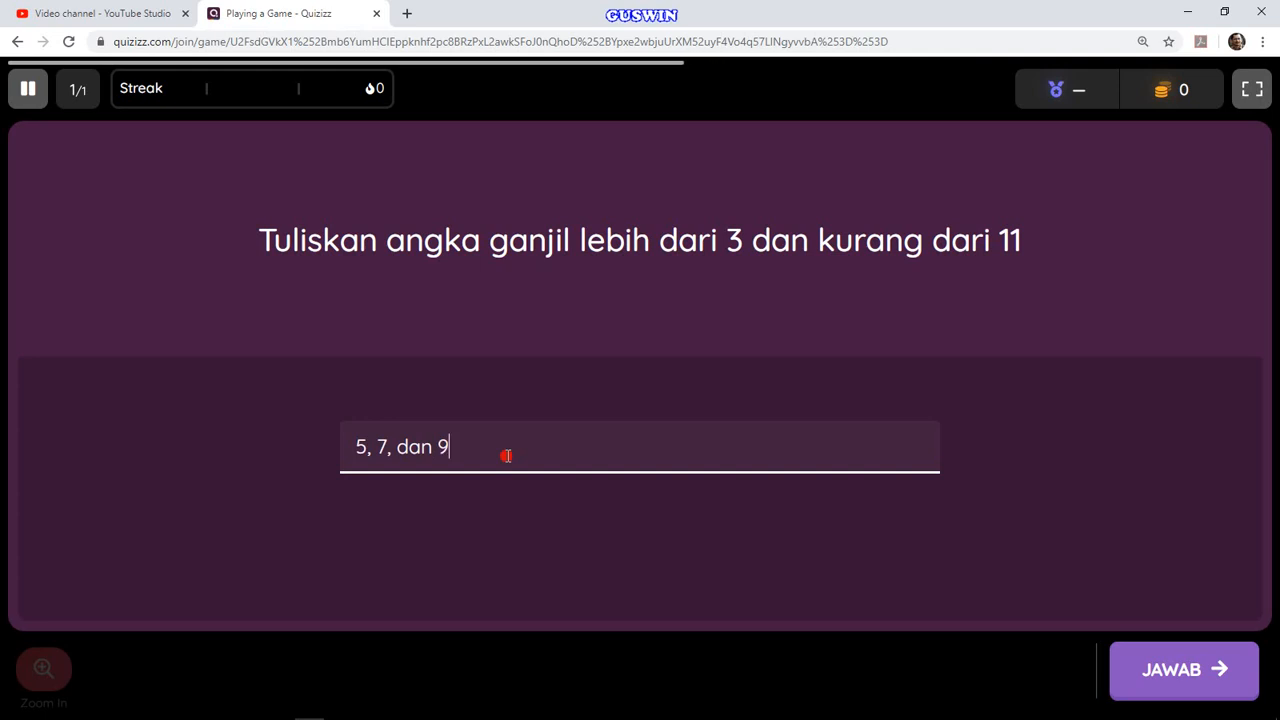
pyautogui.click(1186, 690)
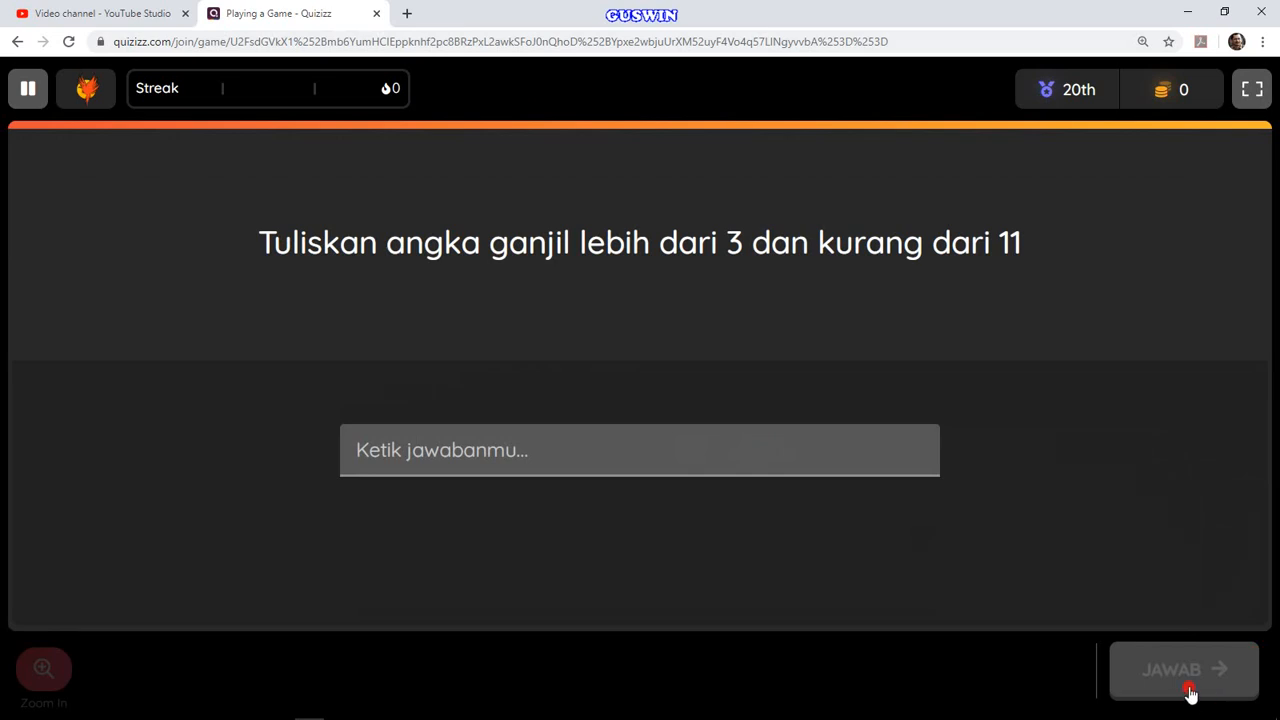
# - Answer the repeated question with "5, 7 dan 9" and submit it
pyautogui.click(407, 448)
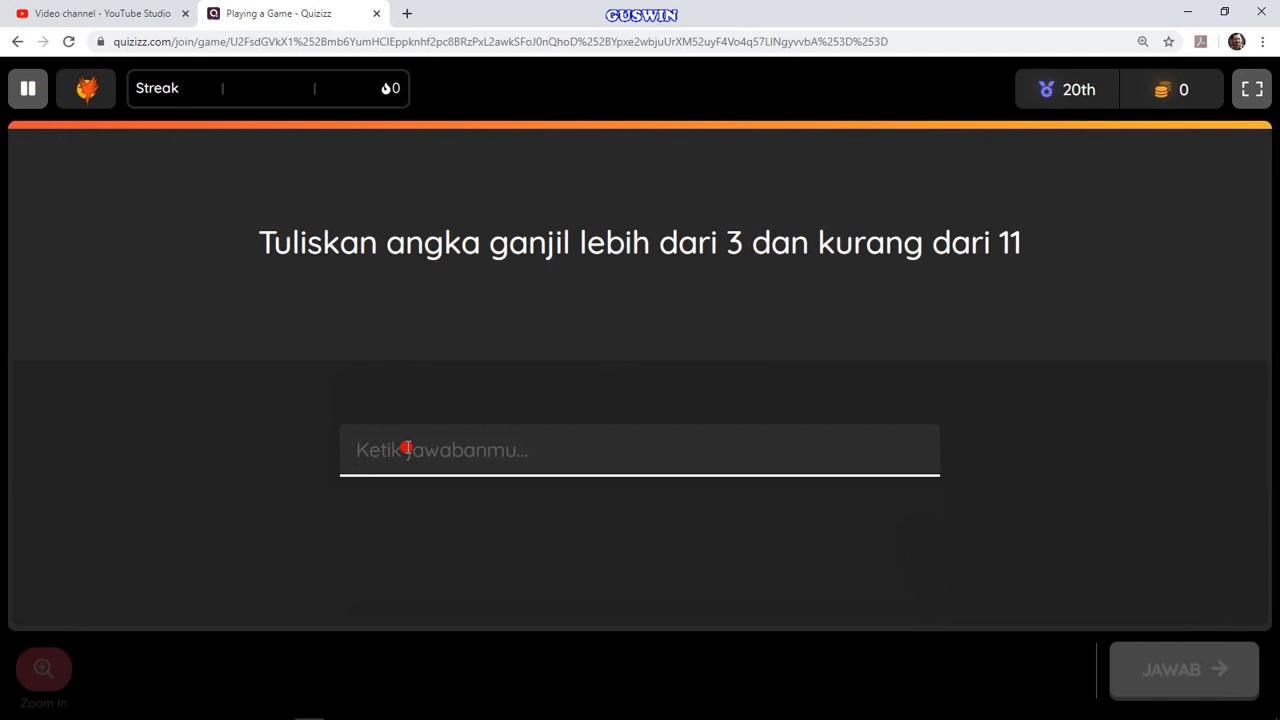
pyautogui.write('5, 7 dan 9')
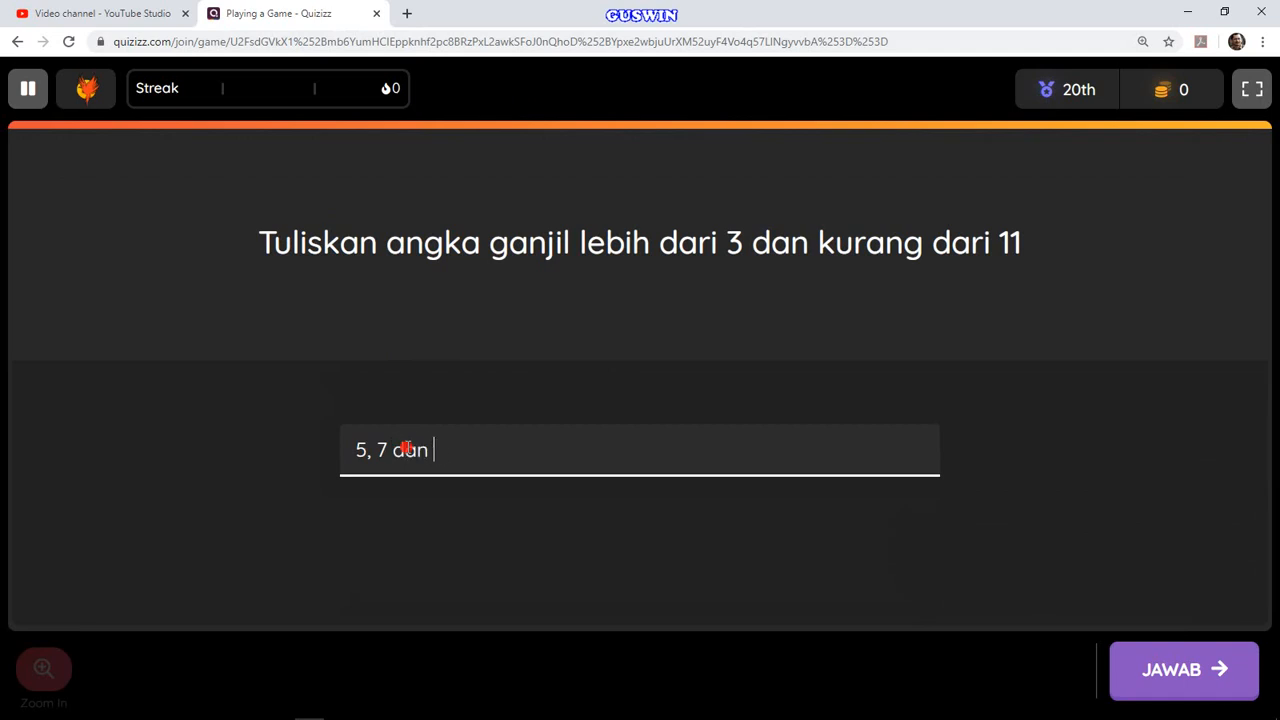
pyautogui.click(1166, 677)
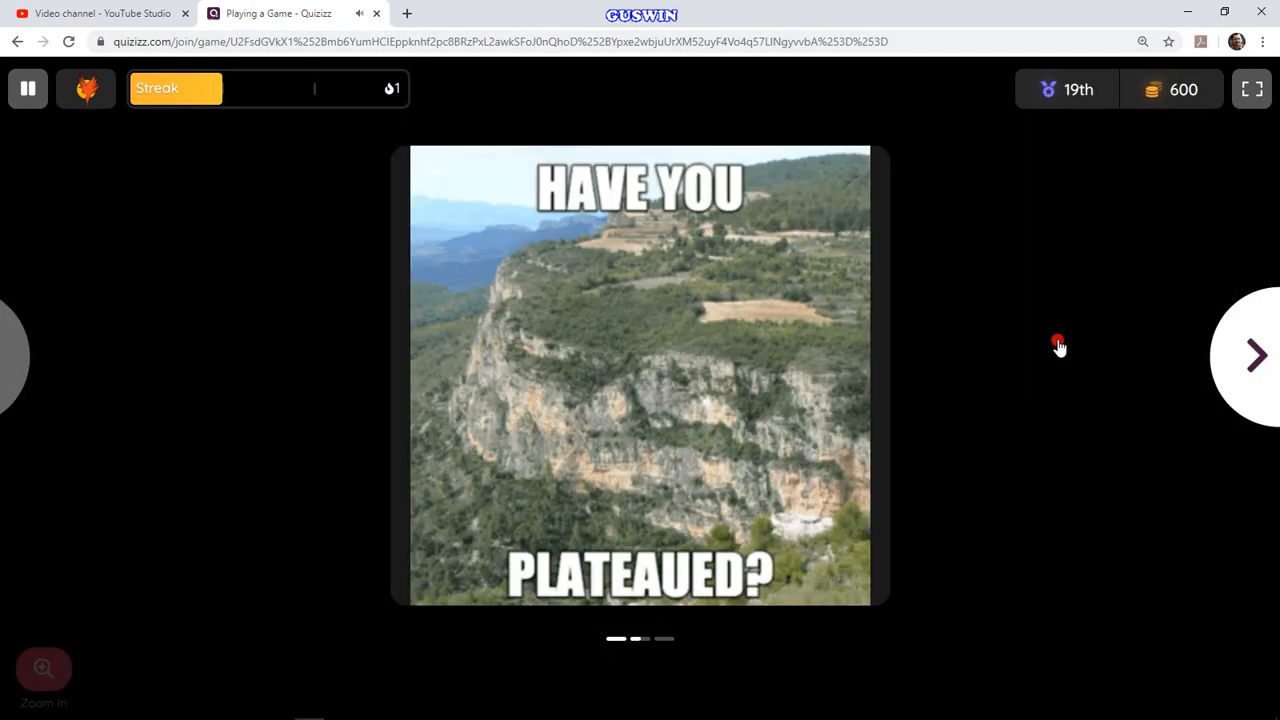
# - Leave the finished practice game and reopen the TUTORIAL quiz from the personal quiz list
pyautogui.click(1247, 361)
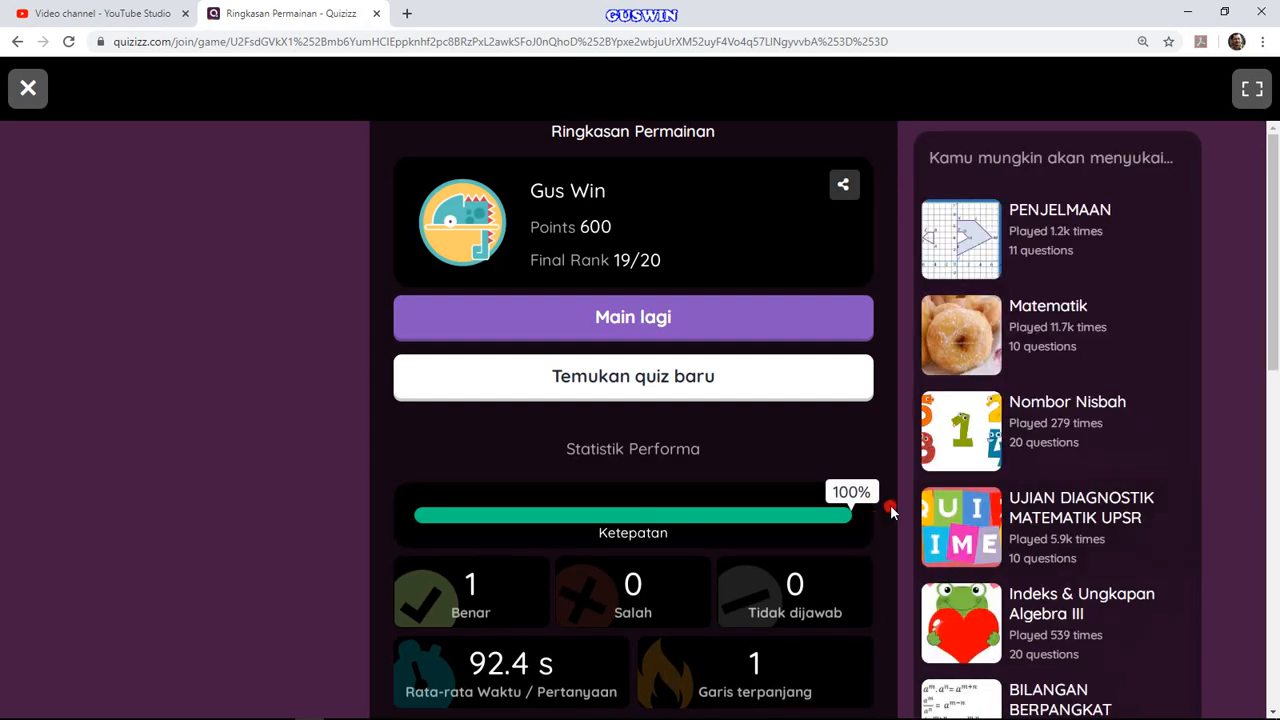
pyautogui.click(26, 88)
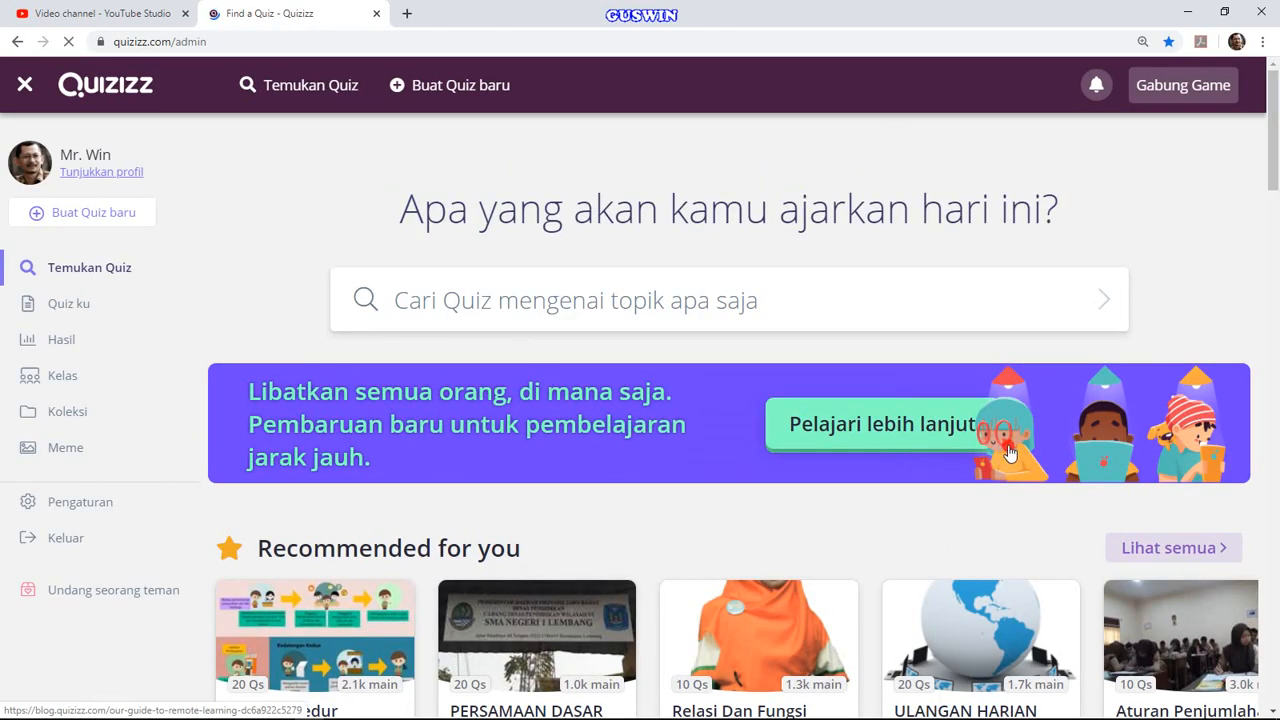
pyautogui.click(118, 302)
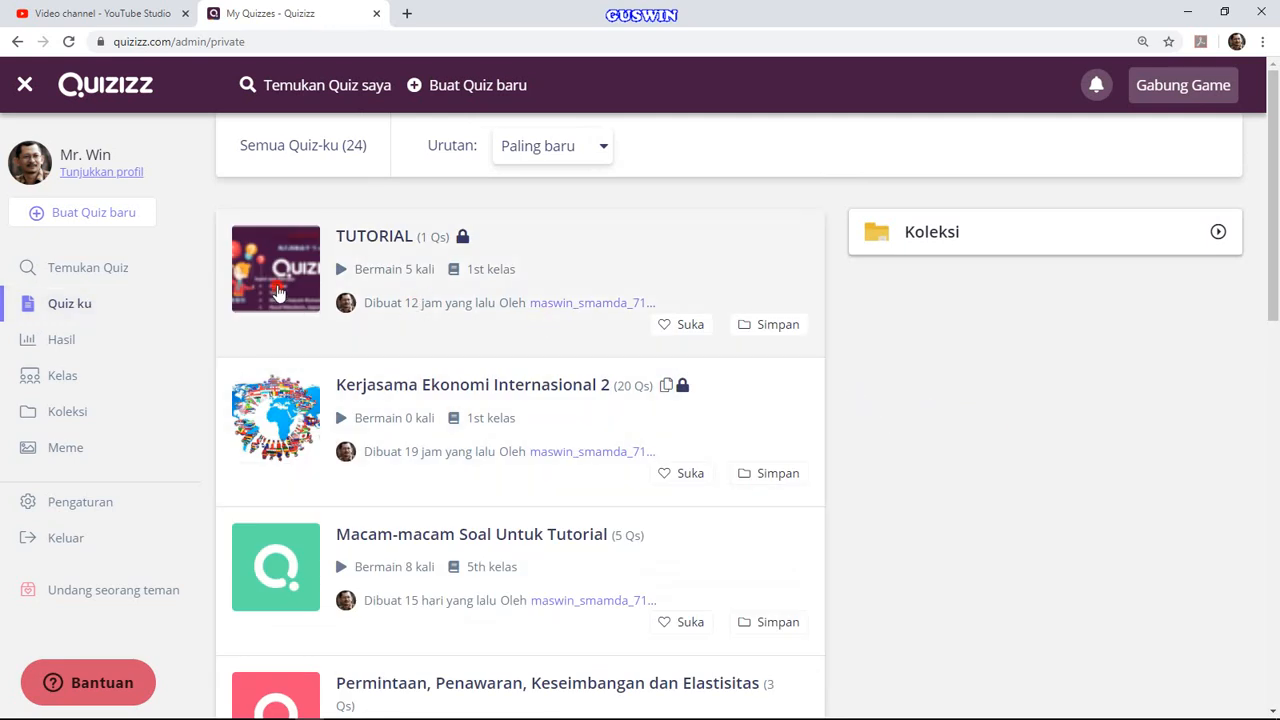
pyautogui.click(422, 300)
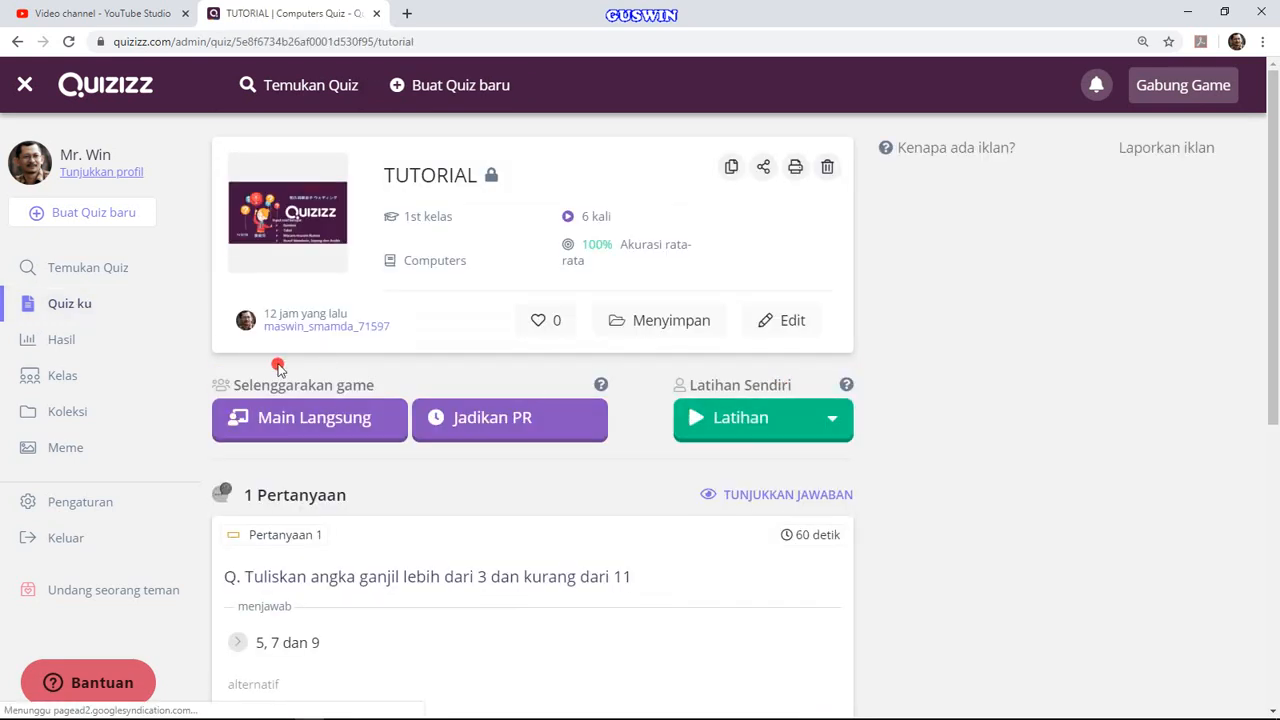
# - Start another solo practice game with the TUTORIAL quiz, closing the advertisement on the start page
pyautogui.click(715, 433)
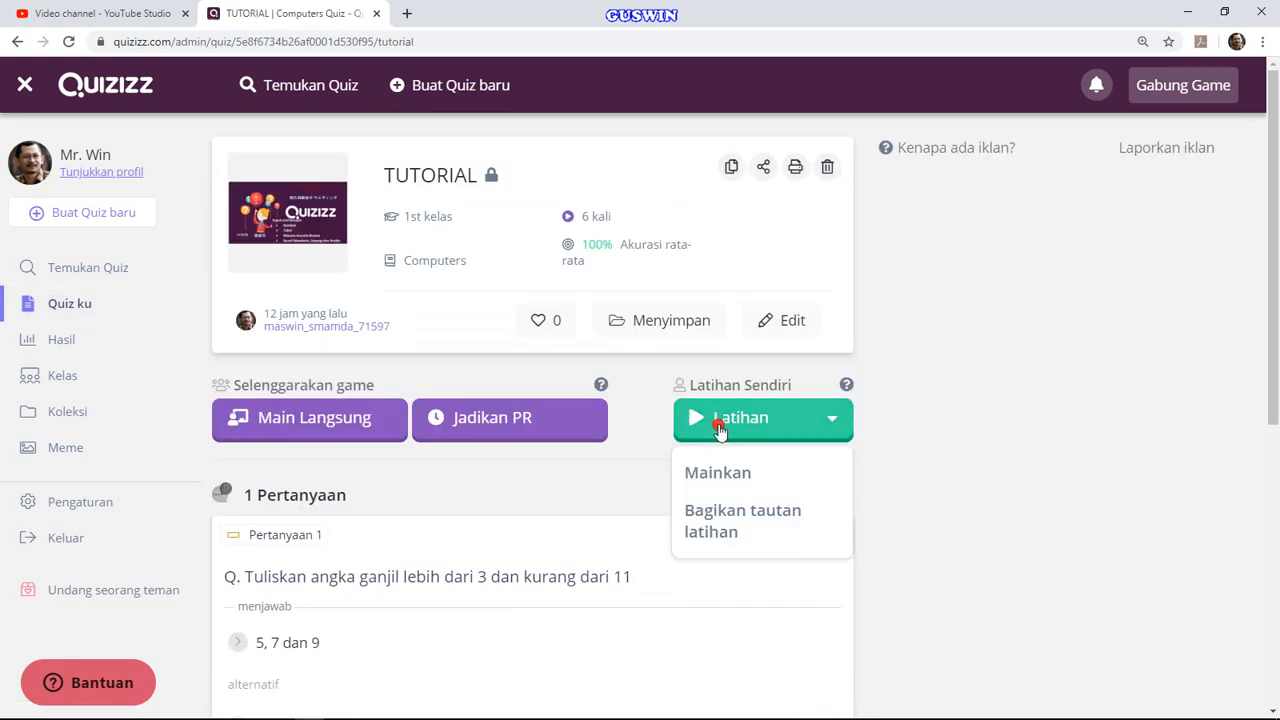
pyautogui.click(686, 476)
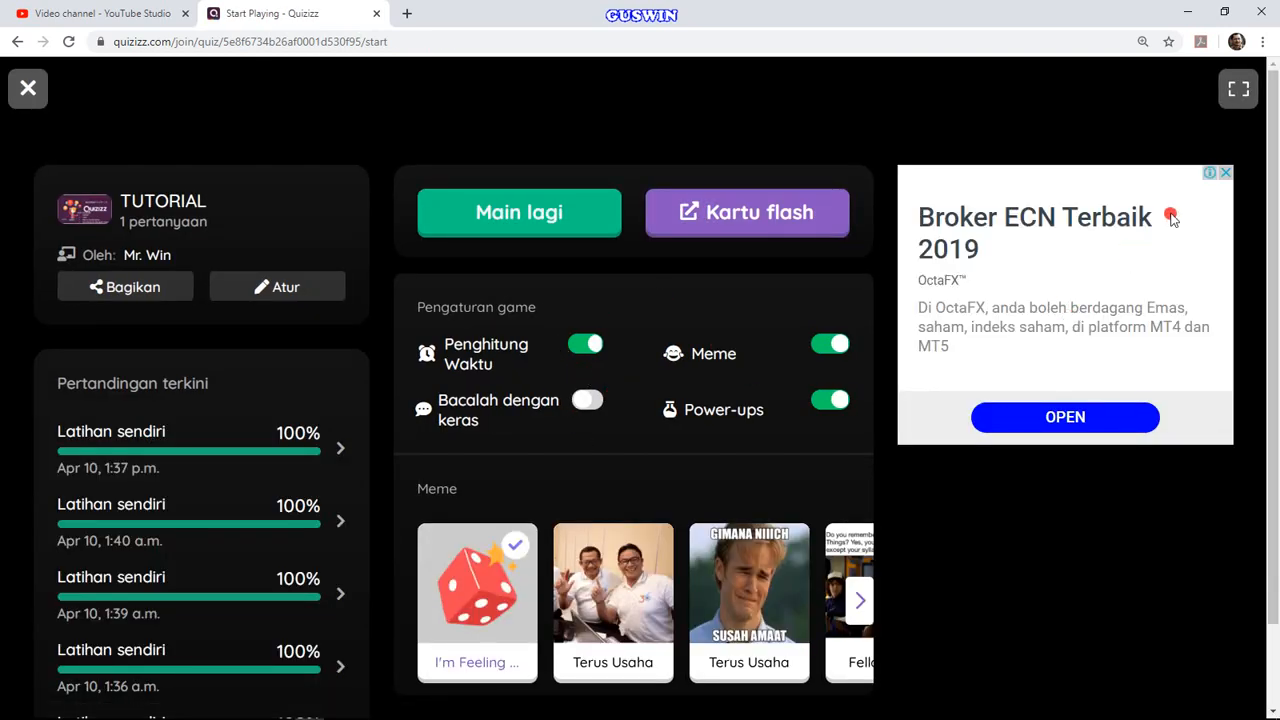
pyautogui.click(1230, 197)
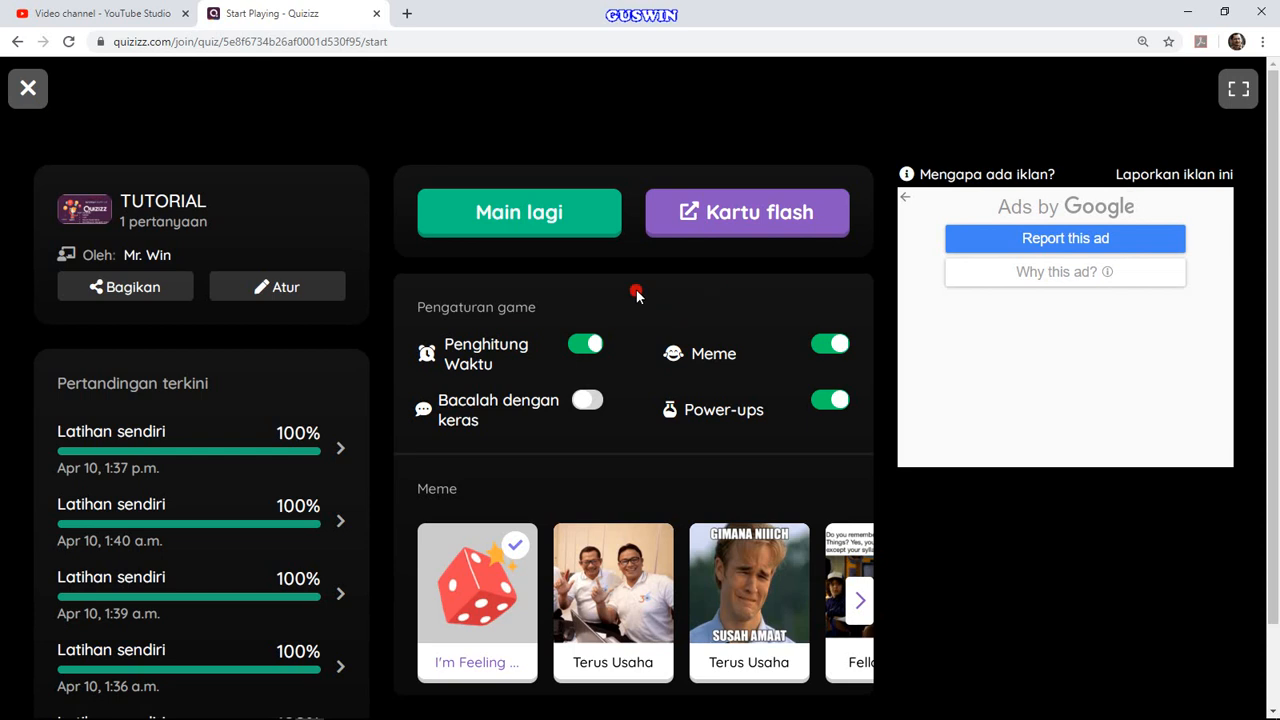
pyautogui.click(551, 227)
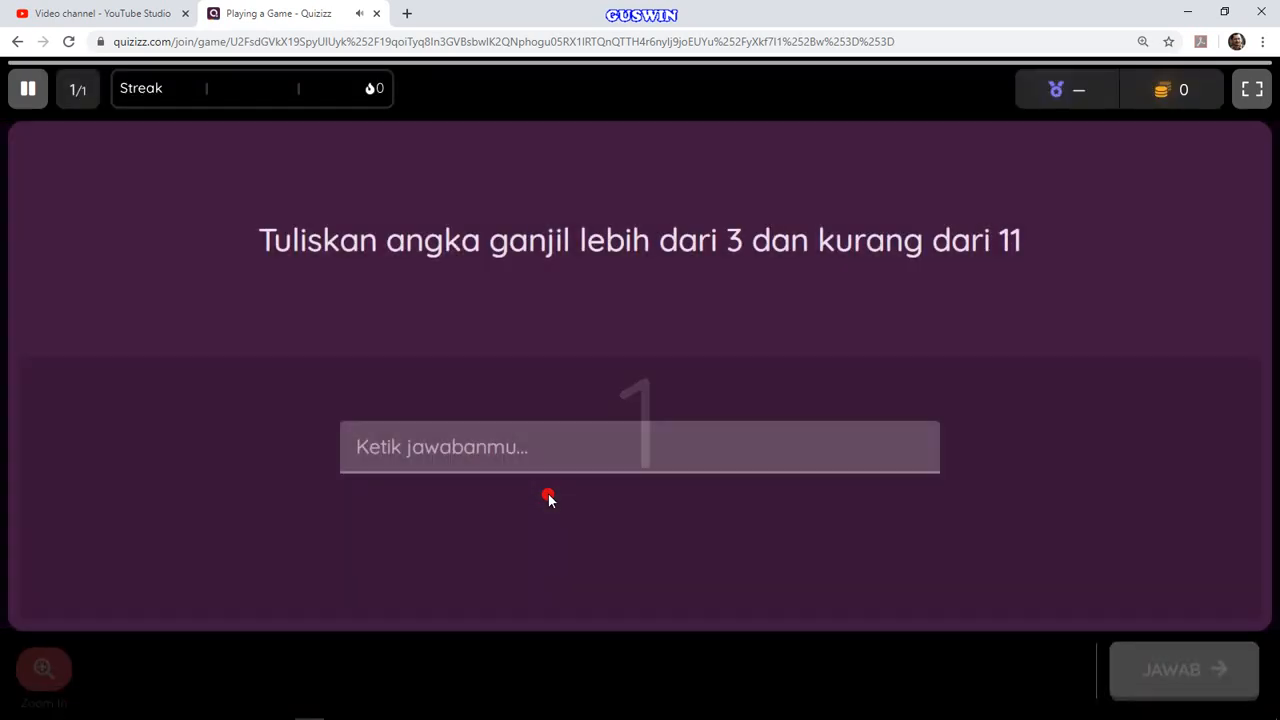
# - Answer the practice question with "5, 7, 9" and submit it
pyautogui.click(529, 449)
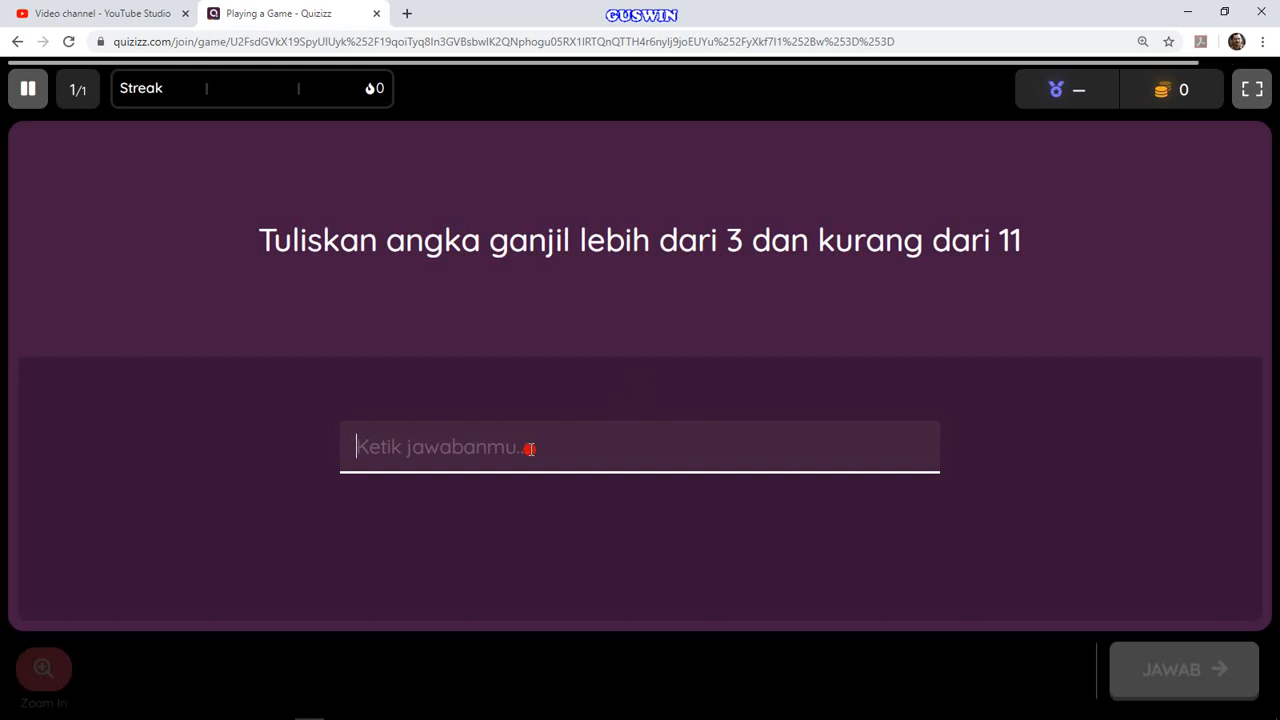
pyautogui.write('5, 7, 9')
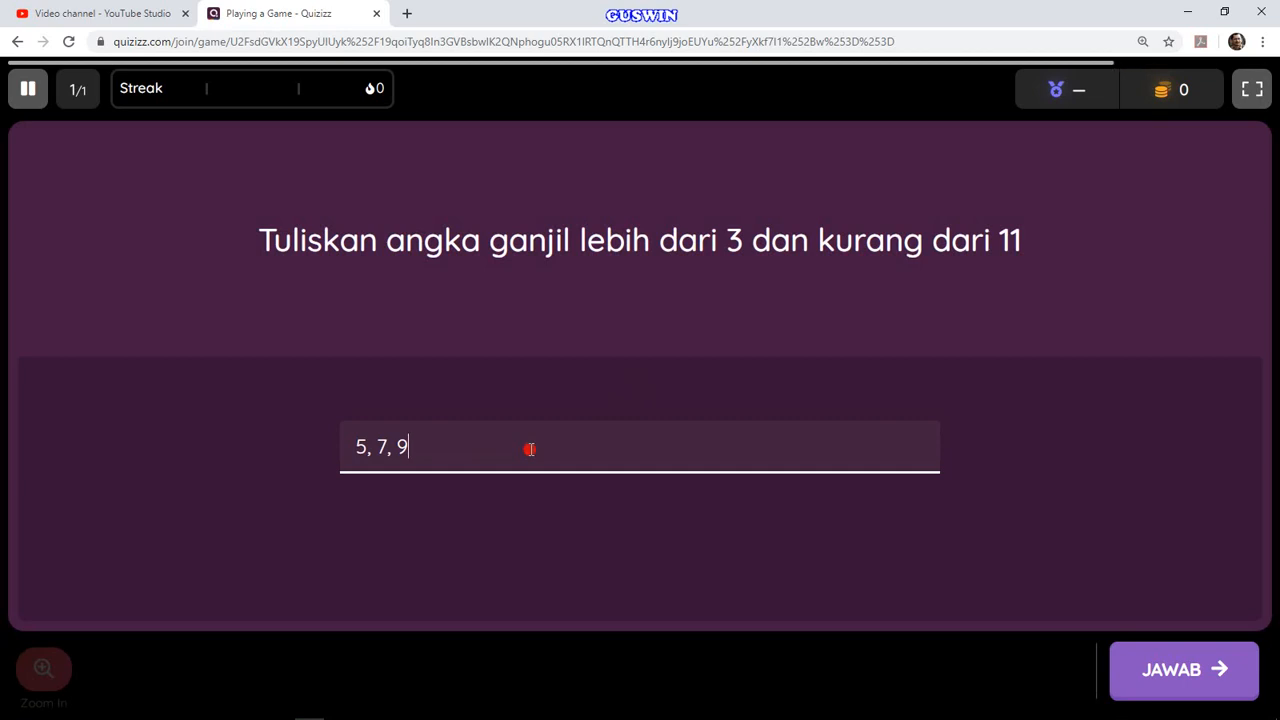
pyautogui.click(1163, 686)
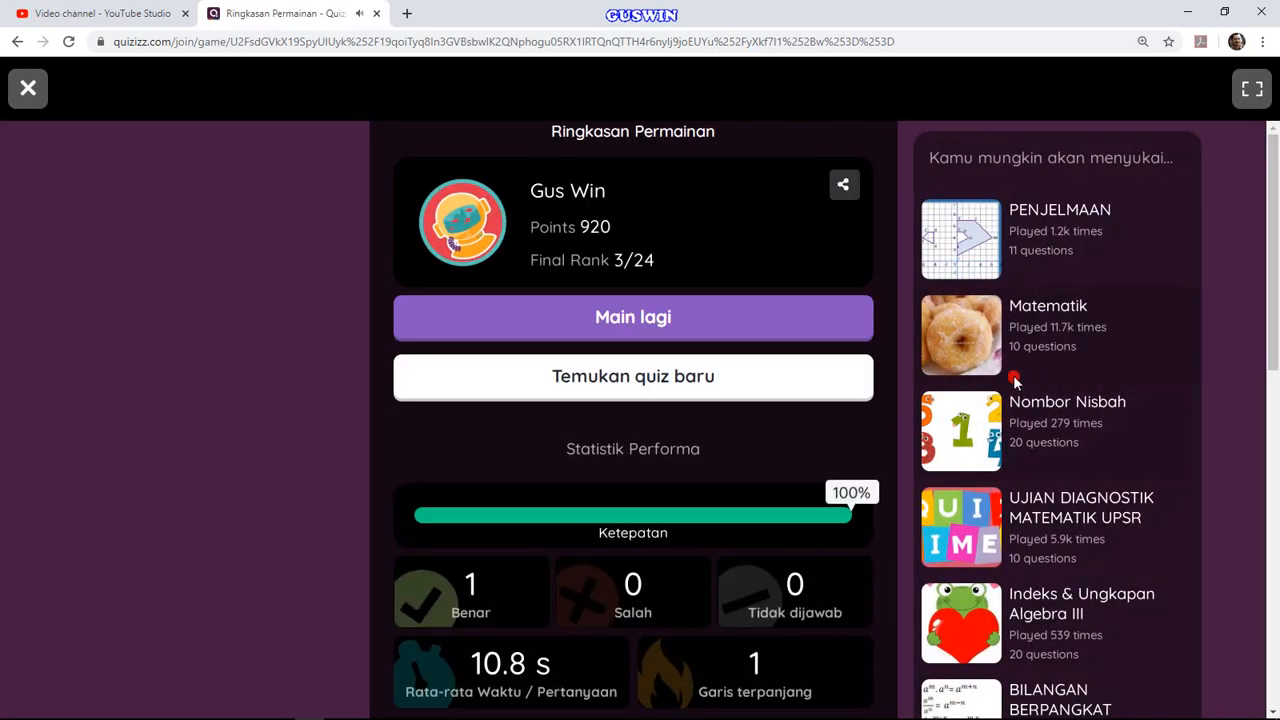
# - Exit the game summary and open the TUTORIAL quiz from the personal quiz list for editing
pyautogui.click(28, 88)
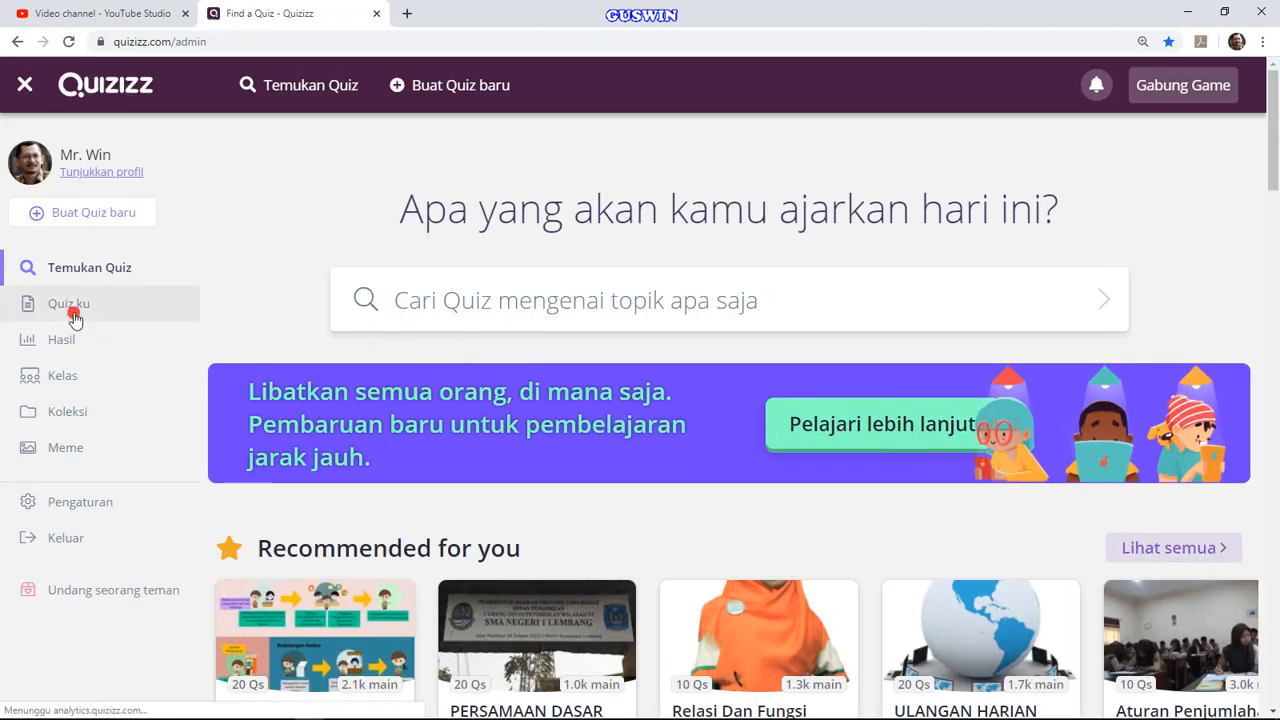
pyautogui.click(72, 310)
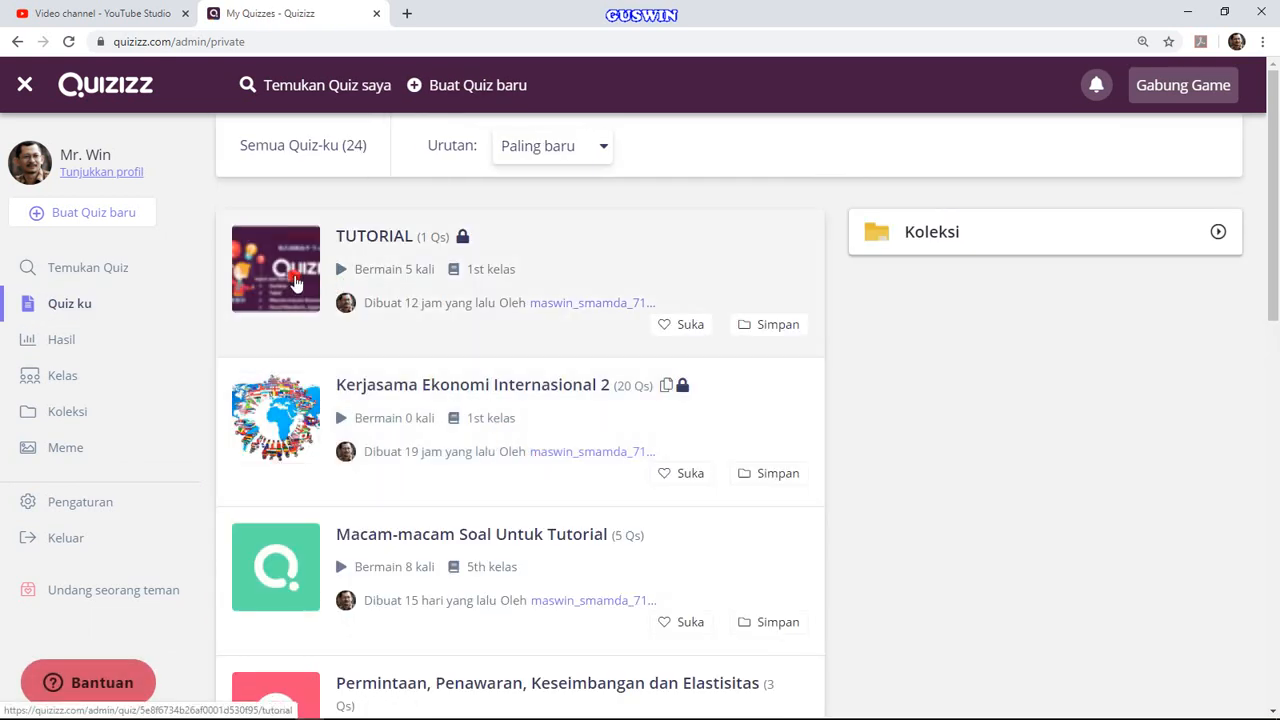
pyautogui.click(272, 281)
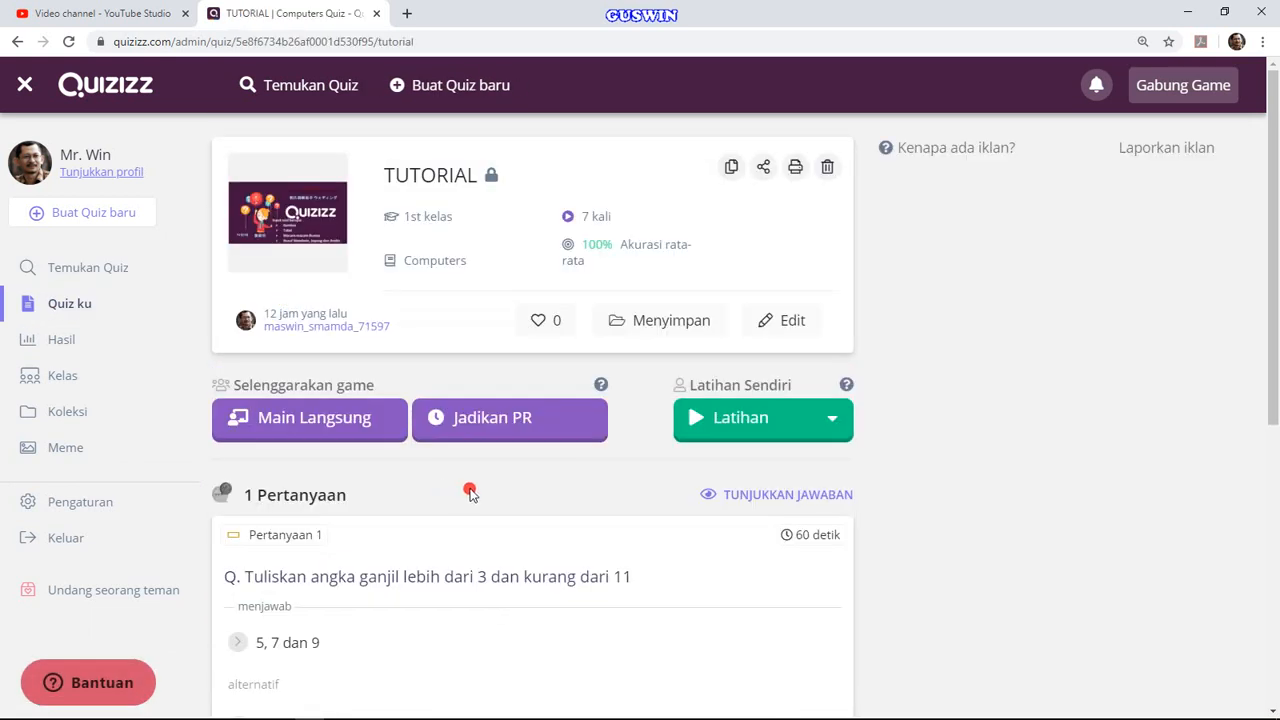
pyautogui.click(788, 322)
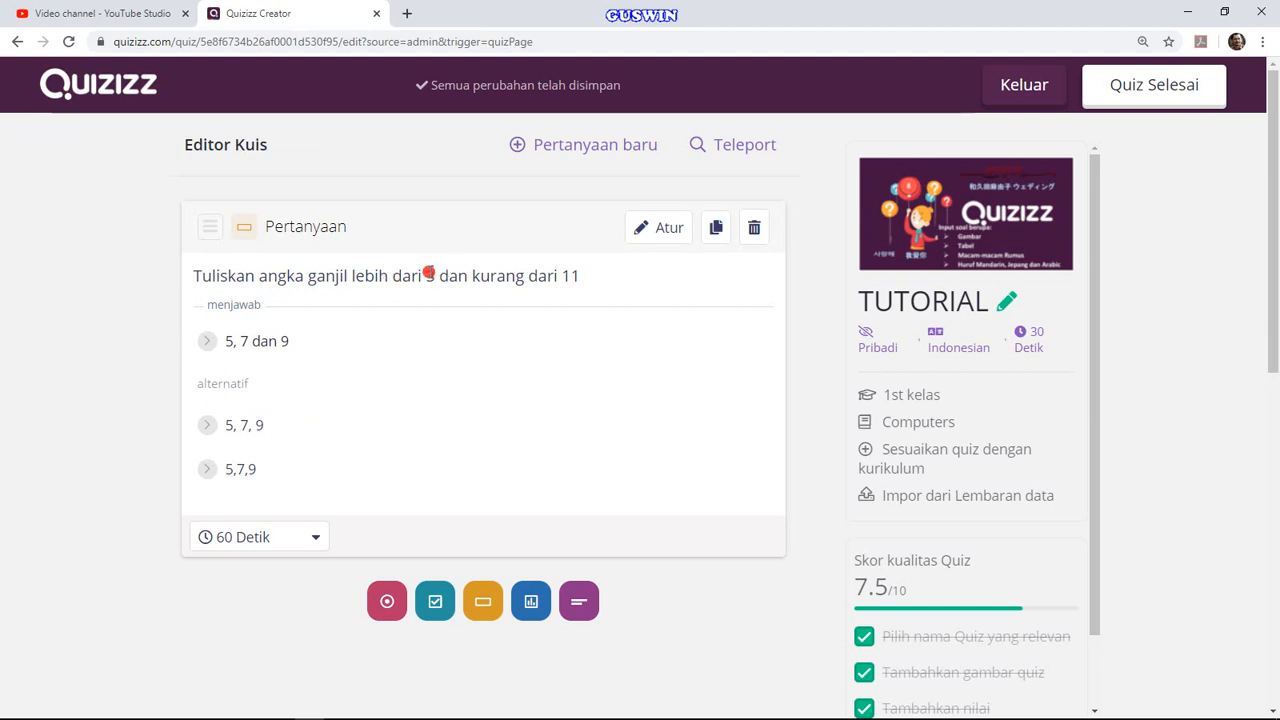
# - Examine the number range in the question text, its main answer and both alternative answers
pyautogui.moveTo(399, 276); pyautogui.dragTo(447, 310)
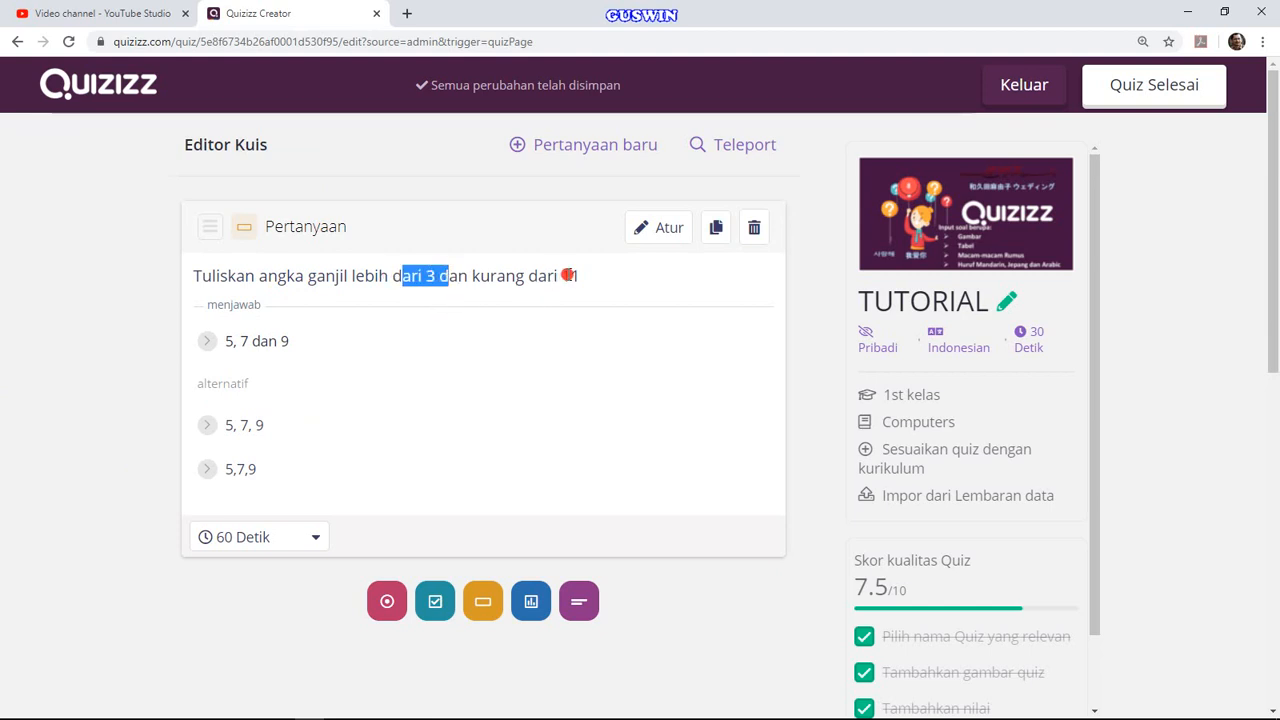
pyautogui.click(596, 276)
pyautogui.moveTo(222, 336); pyautogui.dragTo(292, 342)
pyautogui.moveTo(220, 425); pyautogui.dragTo(265, 429)
pyautogui.moveTo(222, 469); pyautogui.dragTo(573, 512)
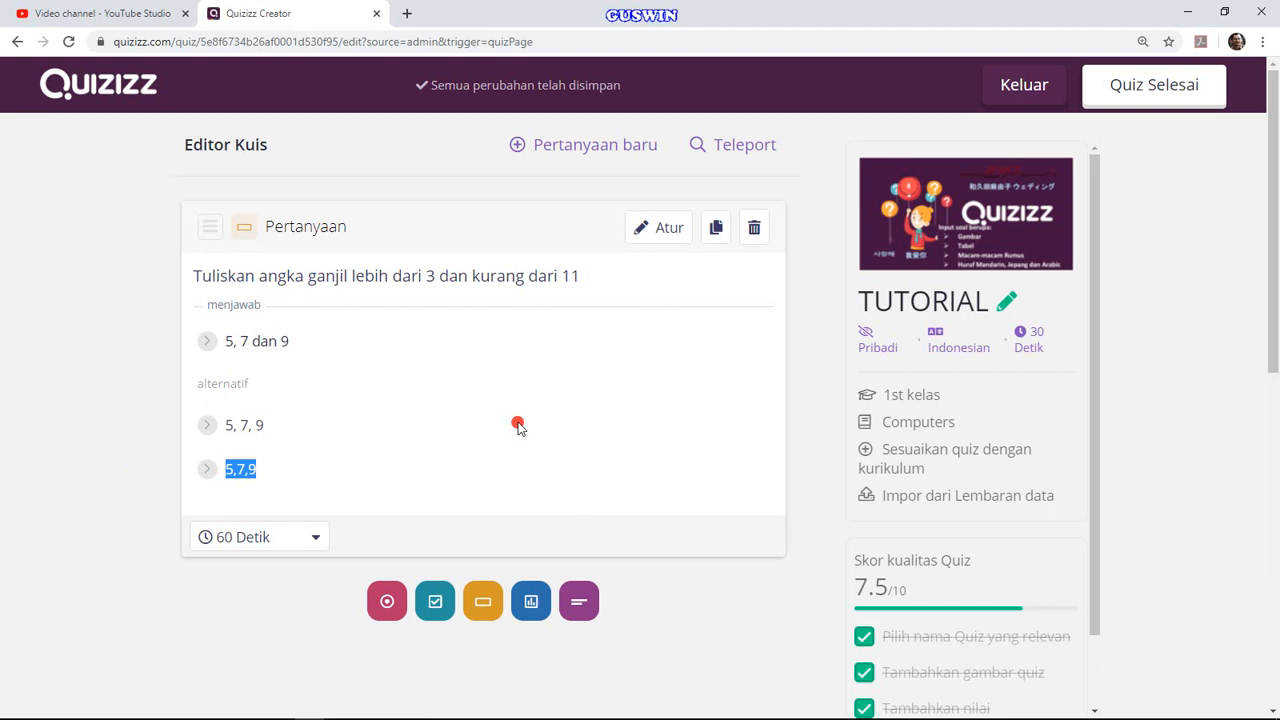
# - Look over the available question types, and delete the existing fill-in-the-blank question from the quiz
pyautogui.click(572, 143)
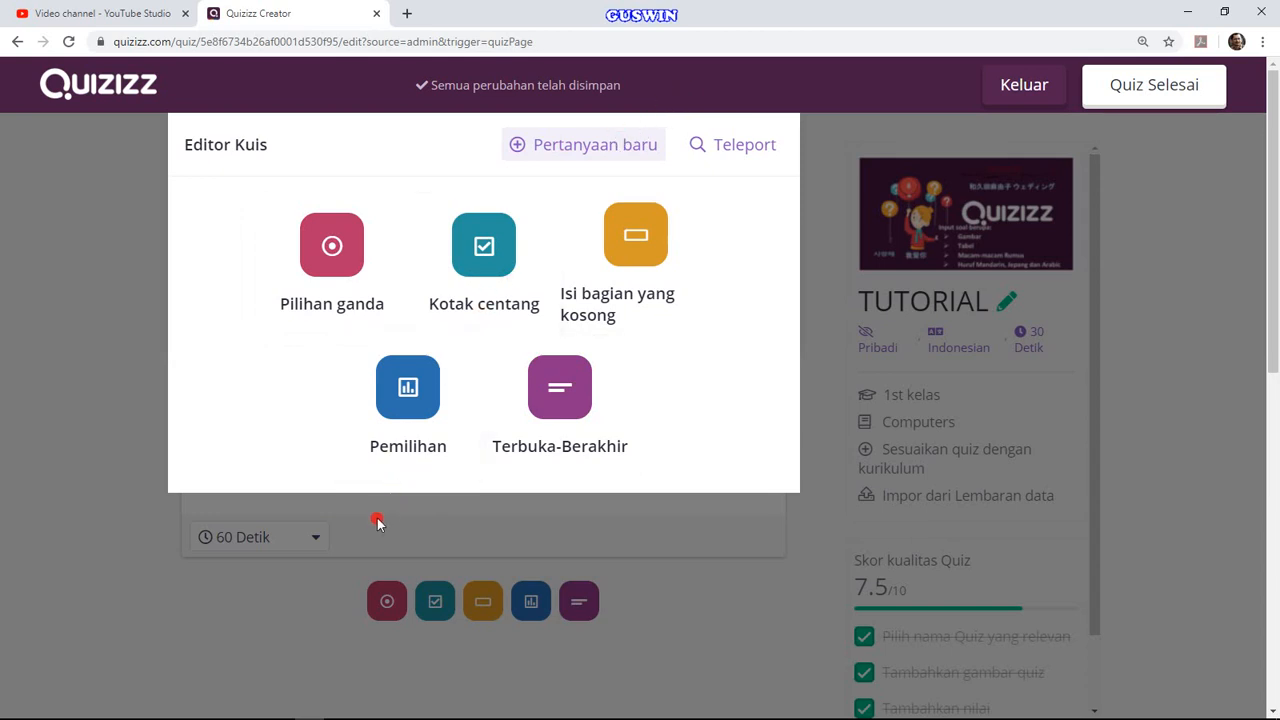
pyautogui.click(113, 500)
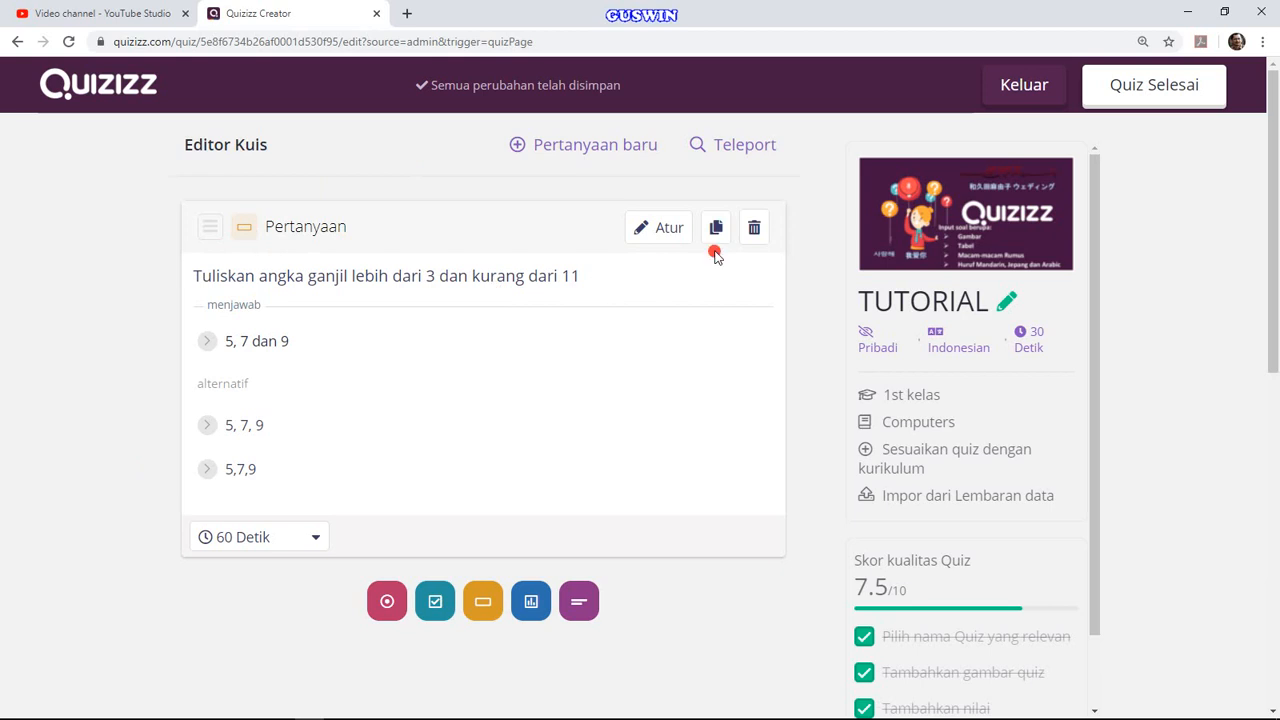
pyautogui.click(752, 231)
pyautogui.click(873, 166)
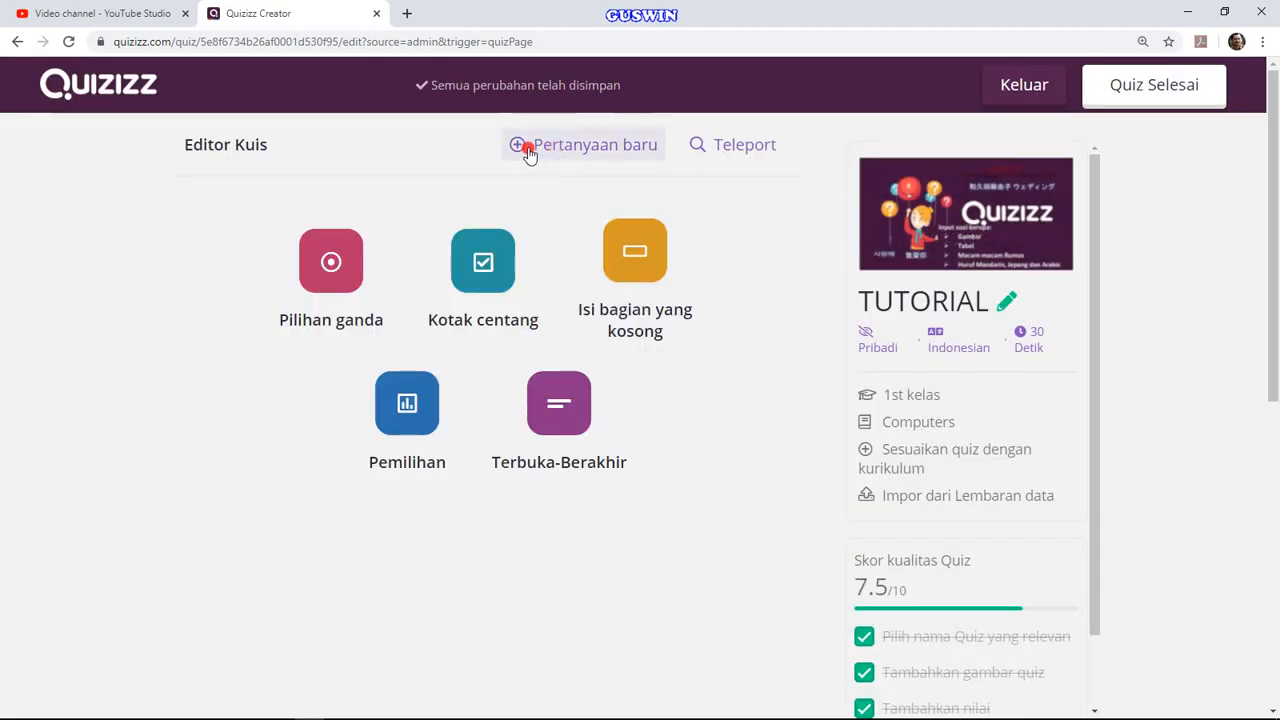
# - Add a new poll question, look through its answer options, and change its type to Checkbox
pyautogui.click(412, 412)
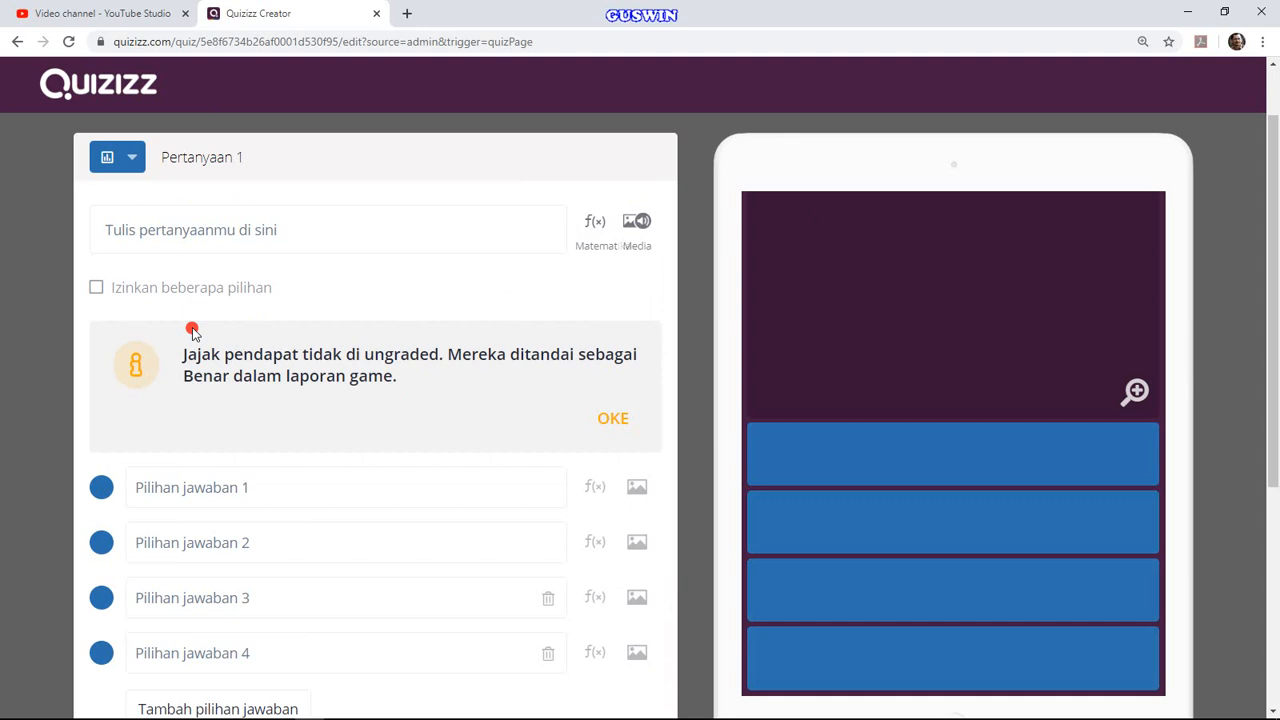
pyautogui.scroll(-3, 143, 323)
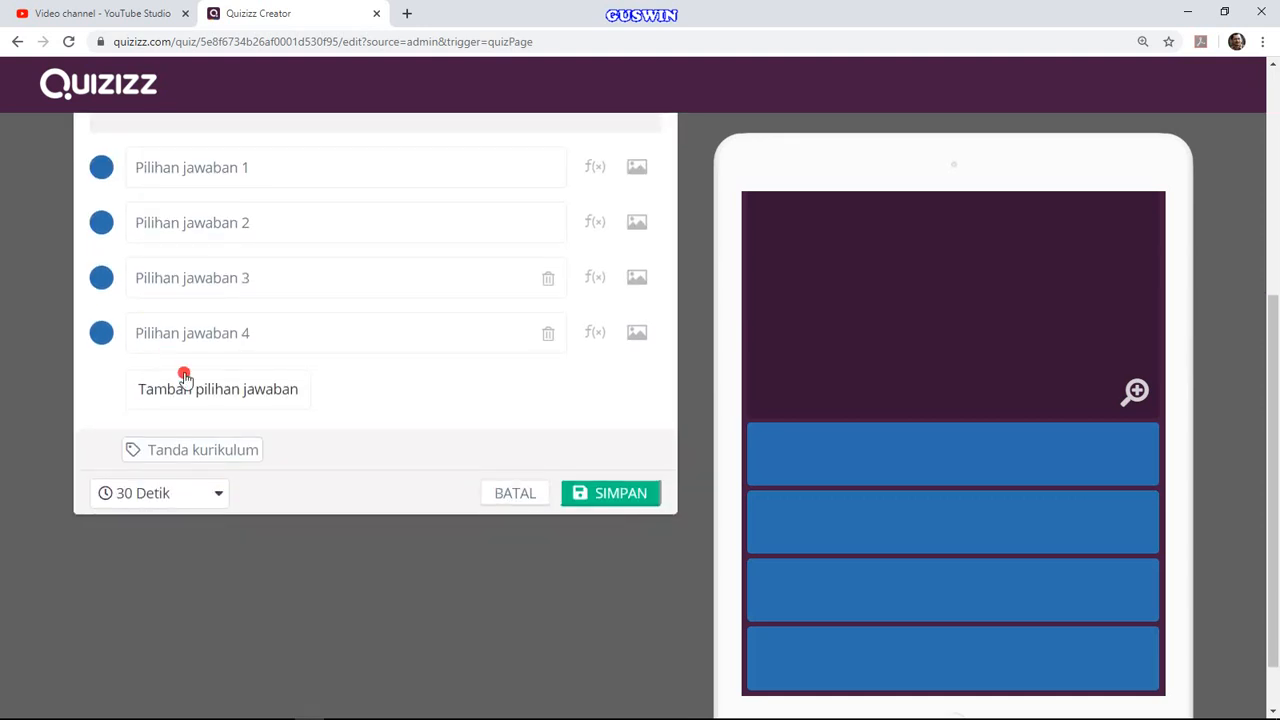
pyautogui.scroll(3, 519, 478)
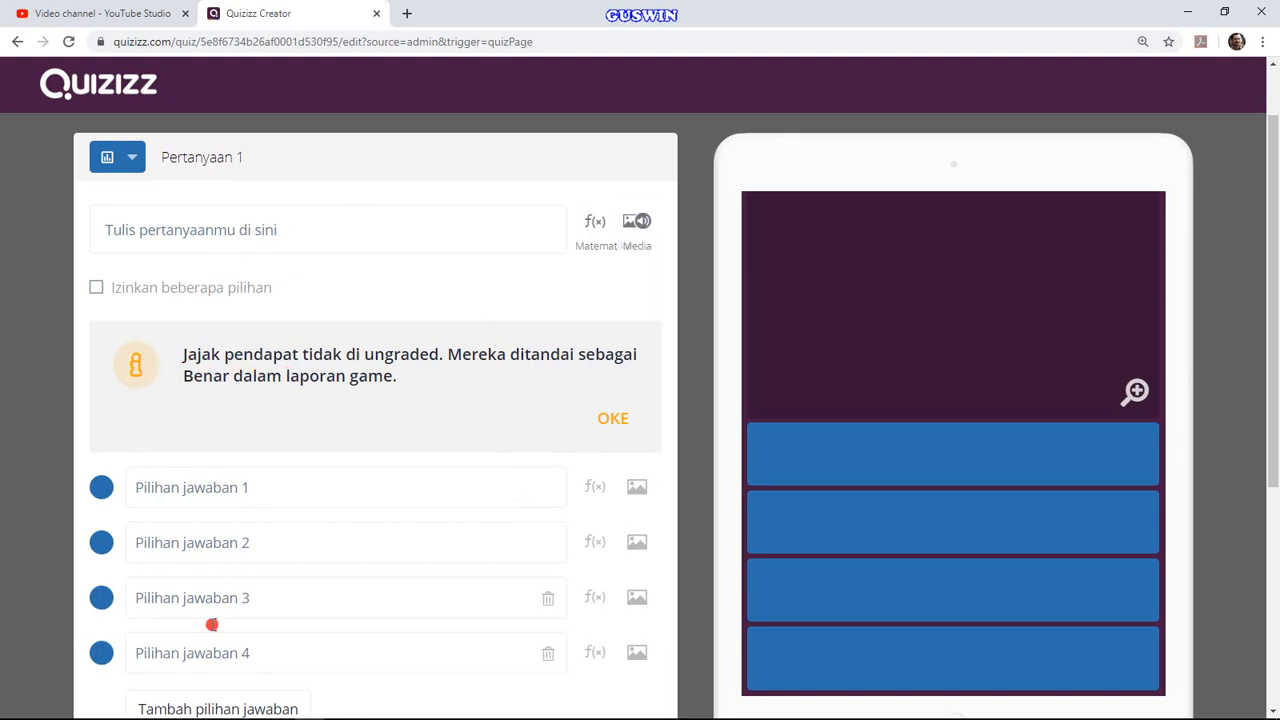
pyautogui.scroll(-2, 212, 624)
pyautogui.scroll(3, 137, 600)
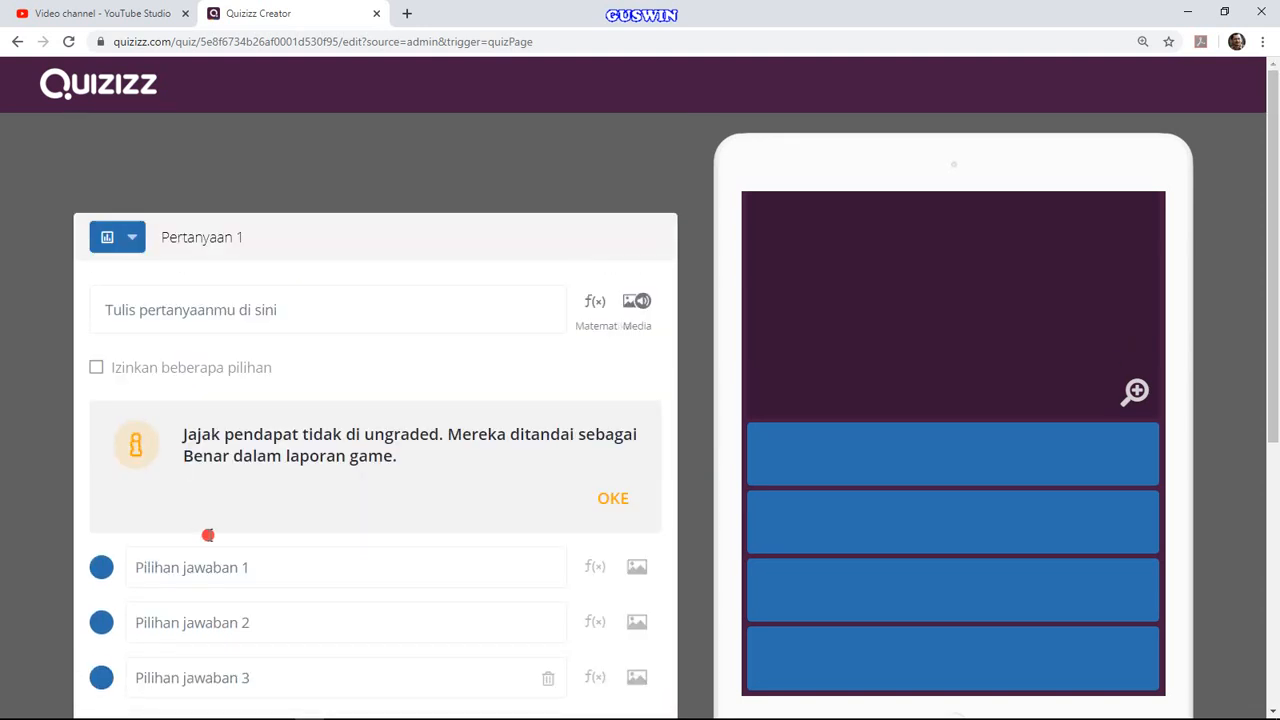
pyautogui.click(137, 237)
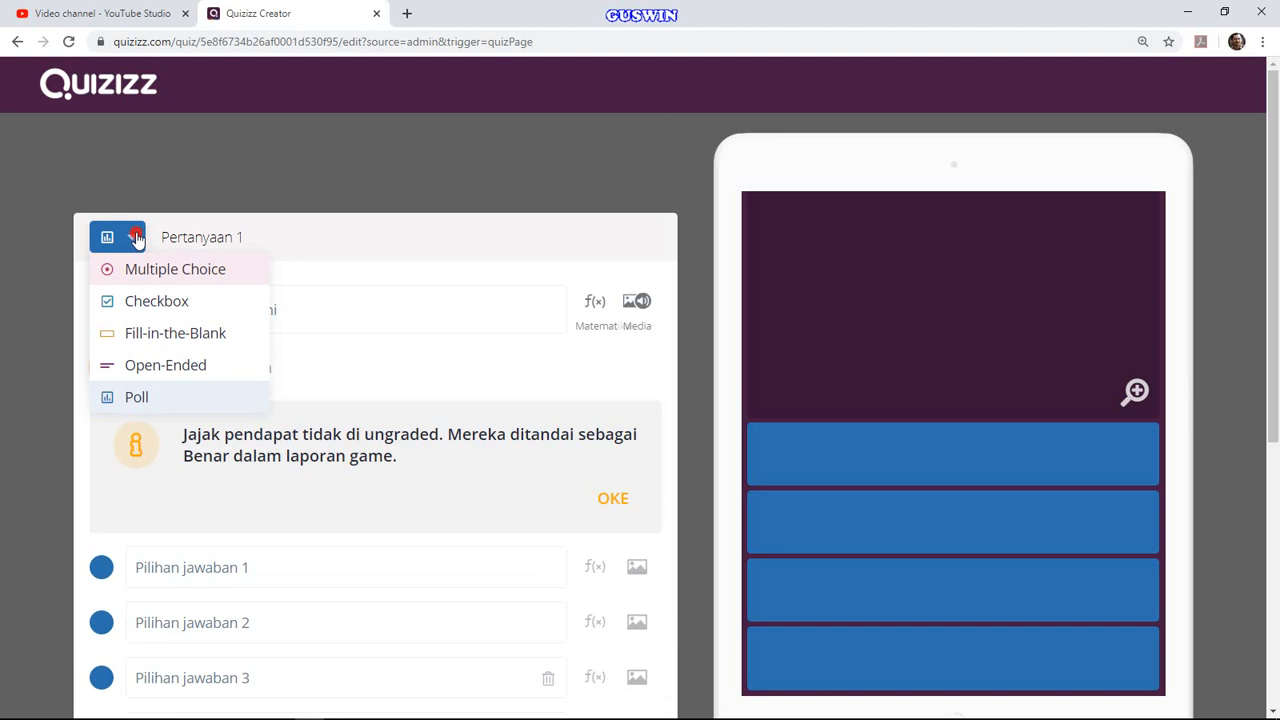
pyautogui.click(156, 301)
# - Write the question text "Pilihlah tiga pernyataan brikut ini yang terkait dengan sila-sila"
pyautogui.click(206, 307)
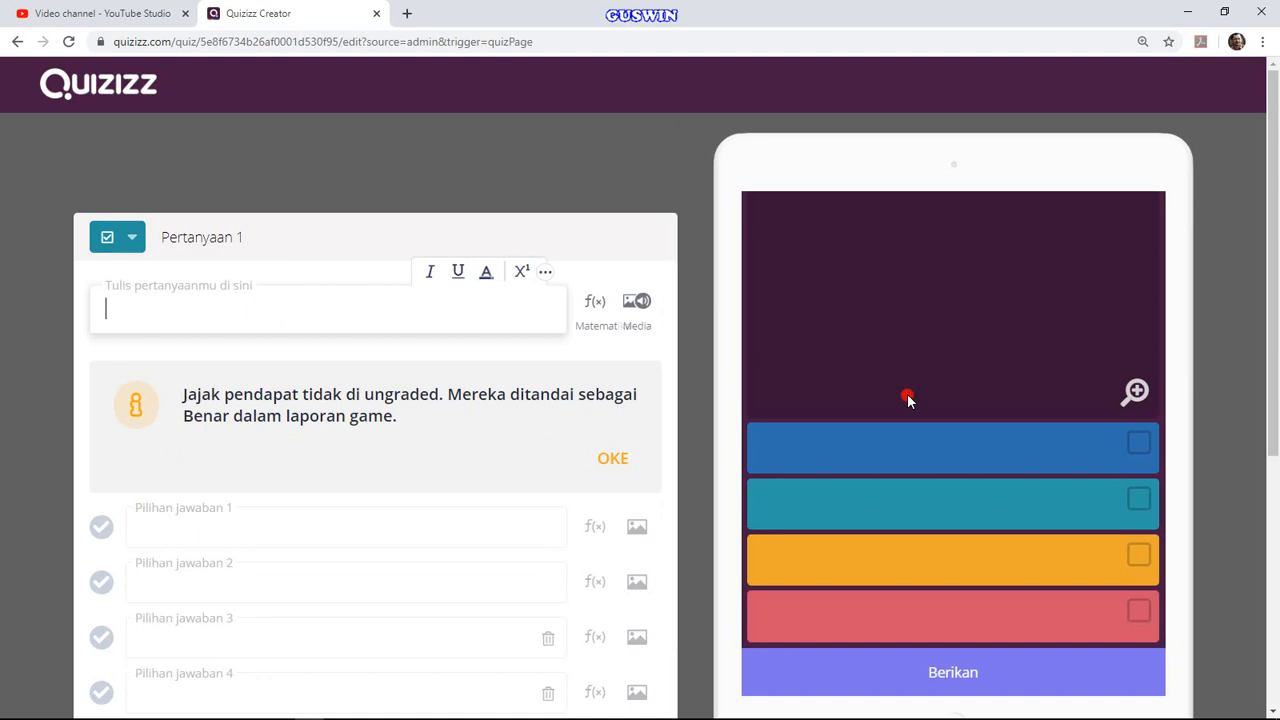
pyautogui.write('Pilihlah i')
pyautogui.press('BackSpace')
pyautogui.write('tga')
pyautogui.press('BackSpace')
pyautogui.press('BackSpace')
pyautogui.write('iga pernyataan brikut ini')
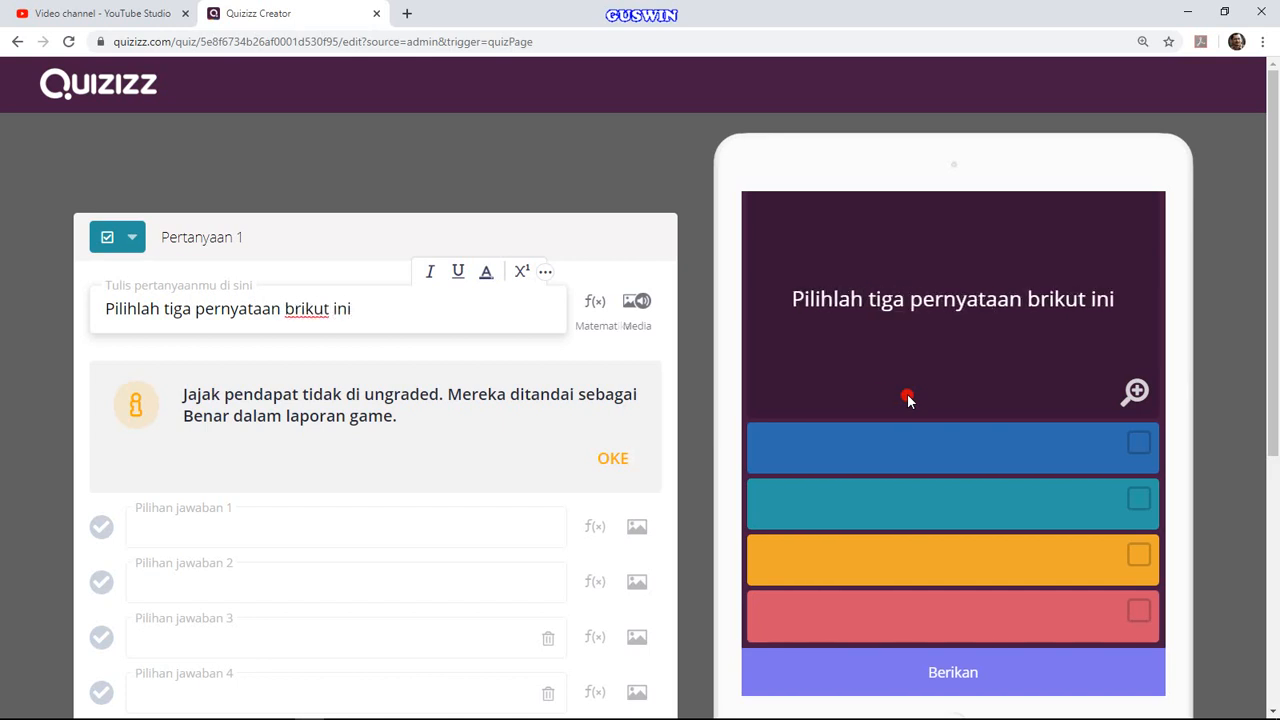
pyautogui.write(' yang ')
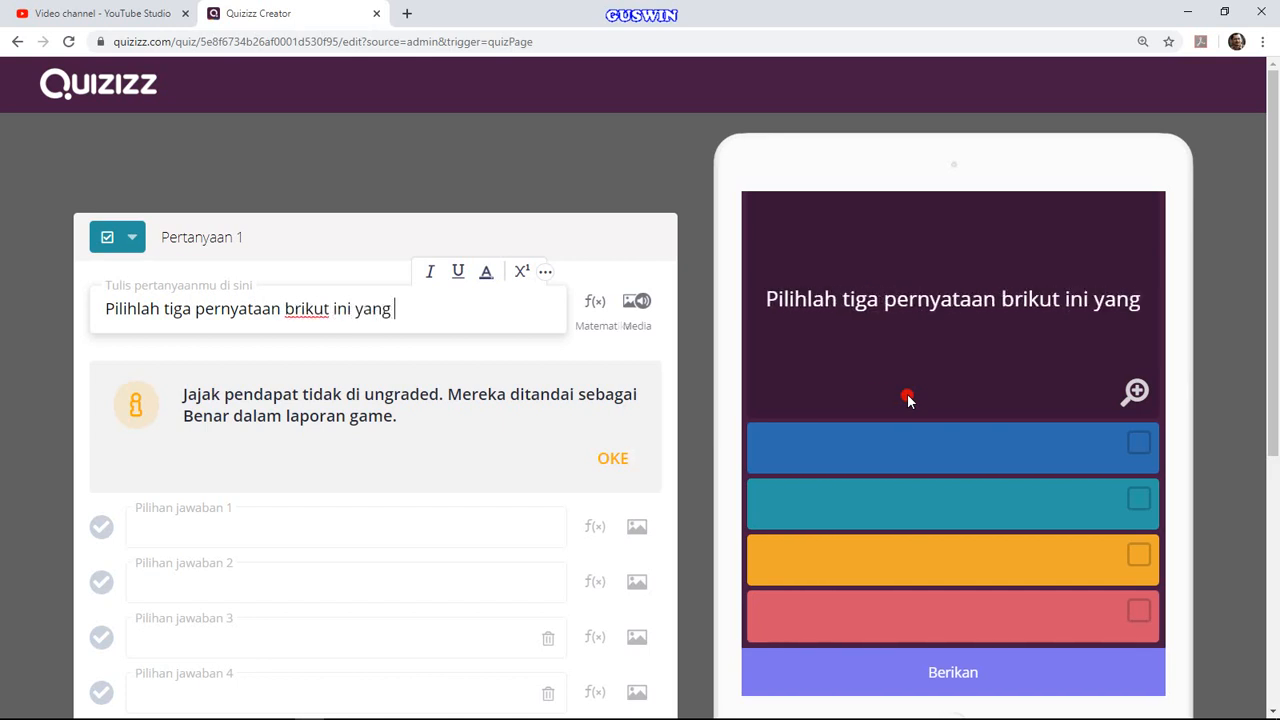
pyautogui.write('terkait')
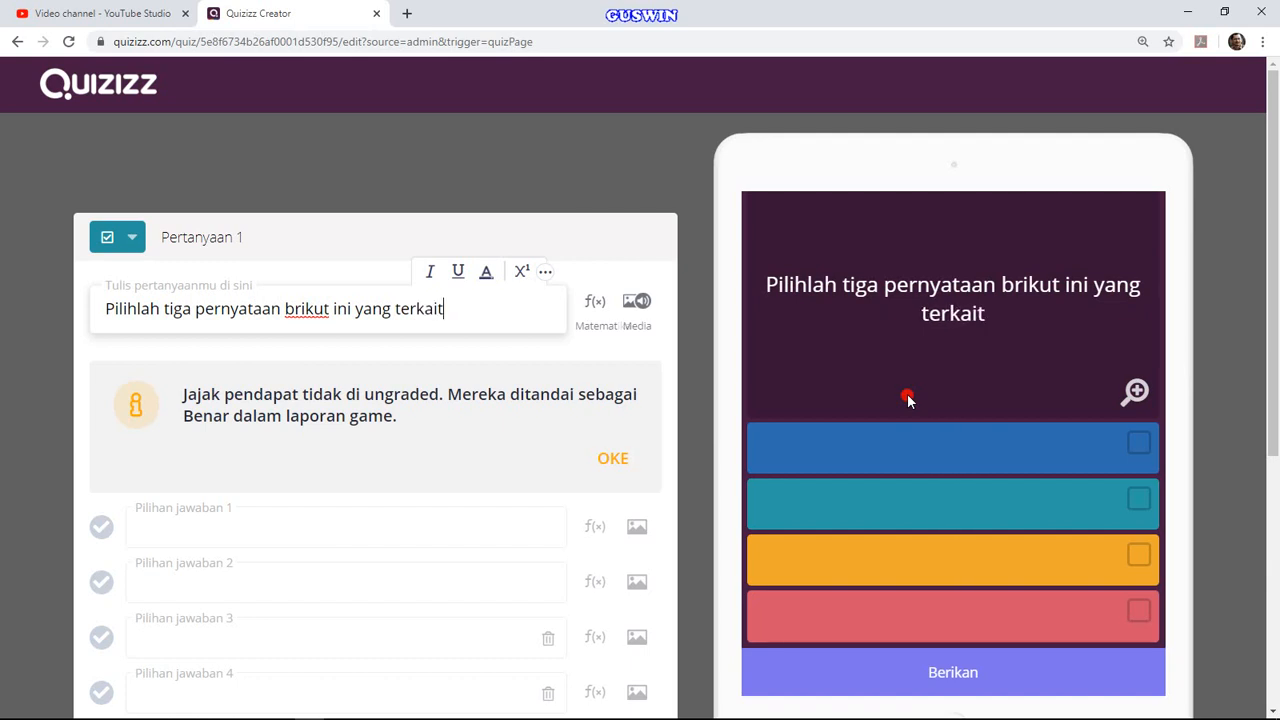
pyautogui.write(' dengan sila-sila ')
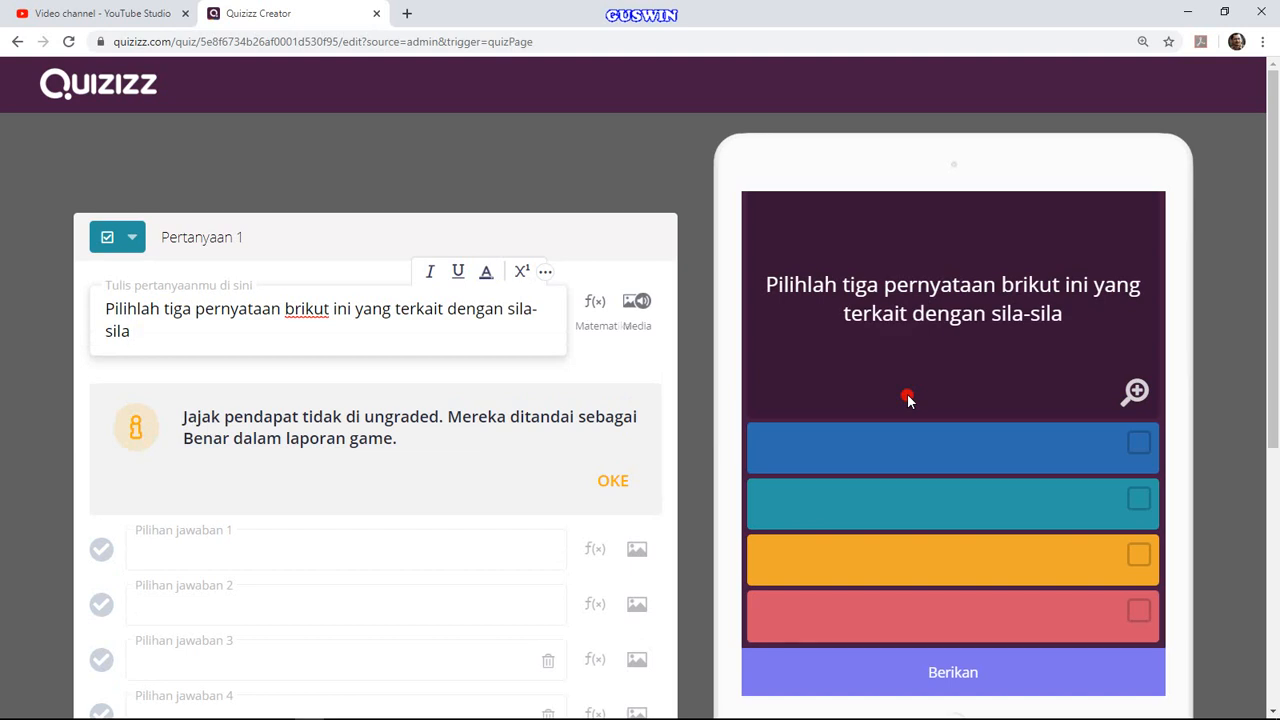
# - Complete the question text with the word "Pancasila", capitalizing only its first letter
pyautogui.write('P')
pyautogui.write('ANCASILA')
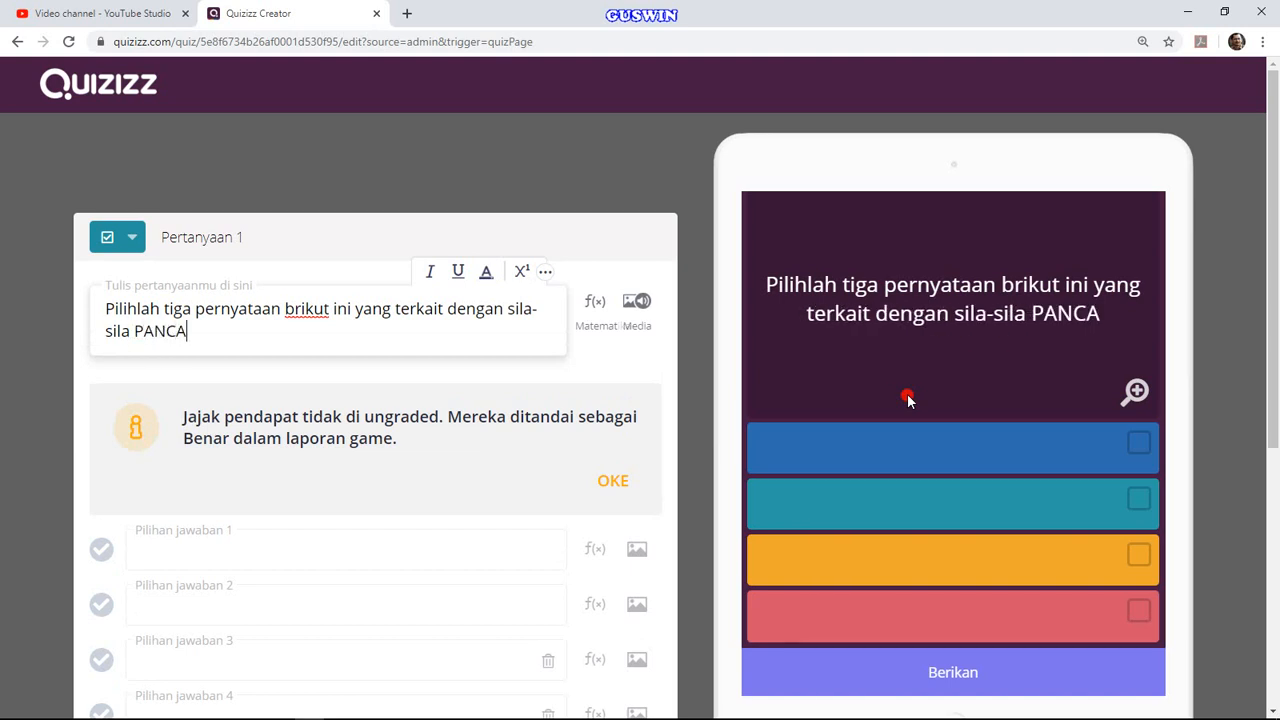
pyautogui.press('BackSpace')
pyautogui.press('BackSpace')
pyautogui.press('BackSpace')
pyautogui.press('BackSpace')
pyautogui.press('BackSpace')
pyautogui.press('BackSpace')
pyautogui.press('BackSpace')
pyautogui.press('BackSpace')
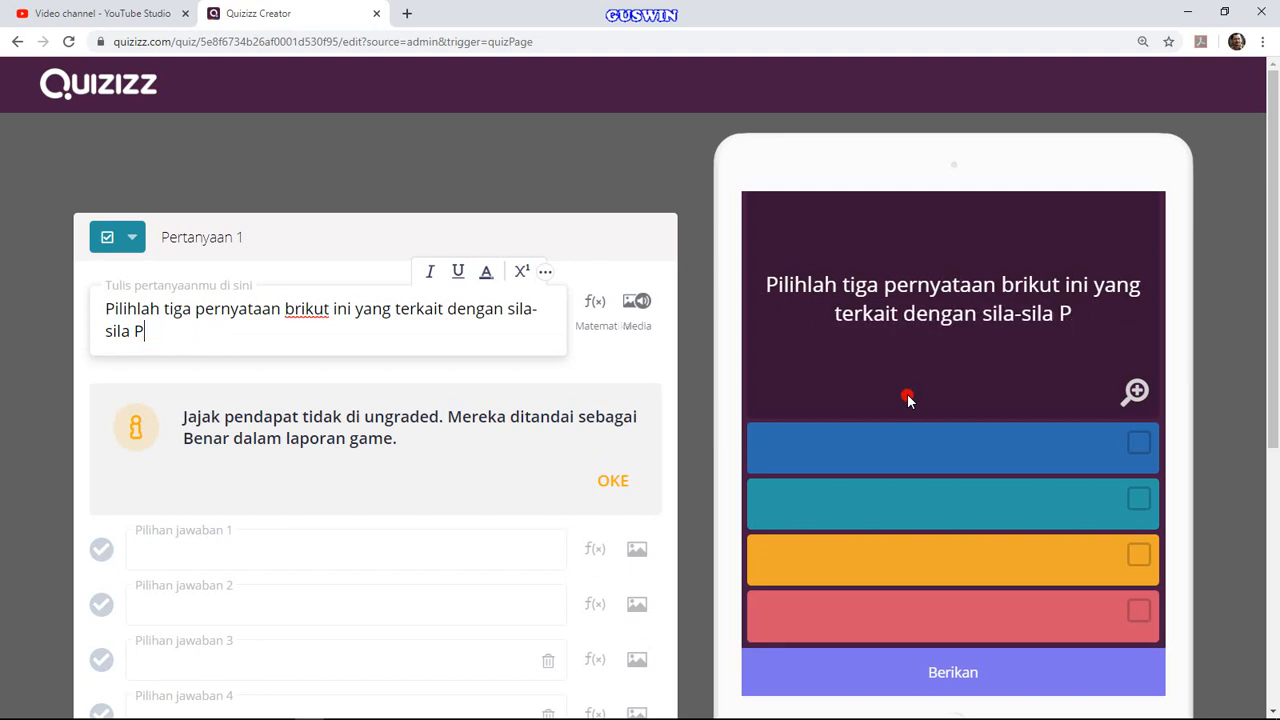
pyautogui.write('ancasia')
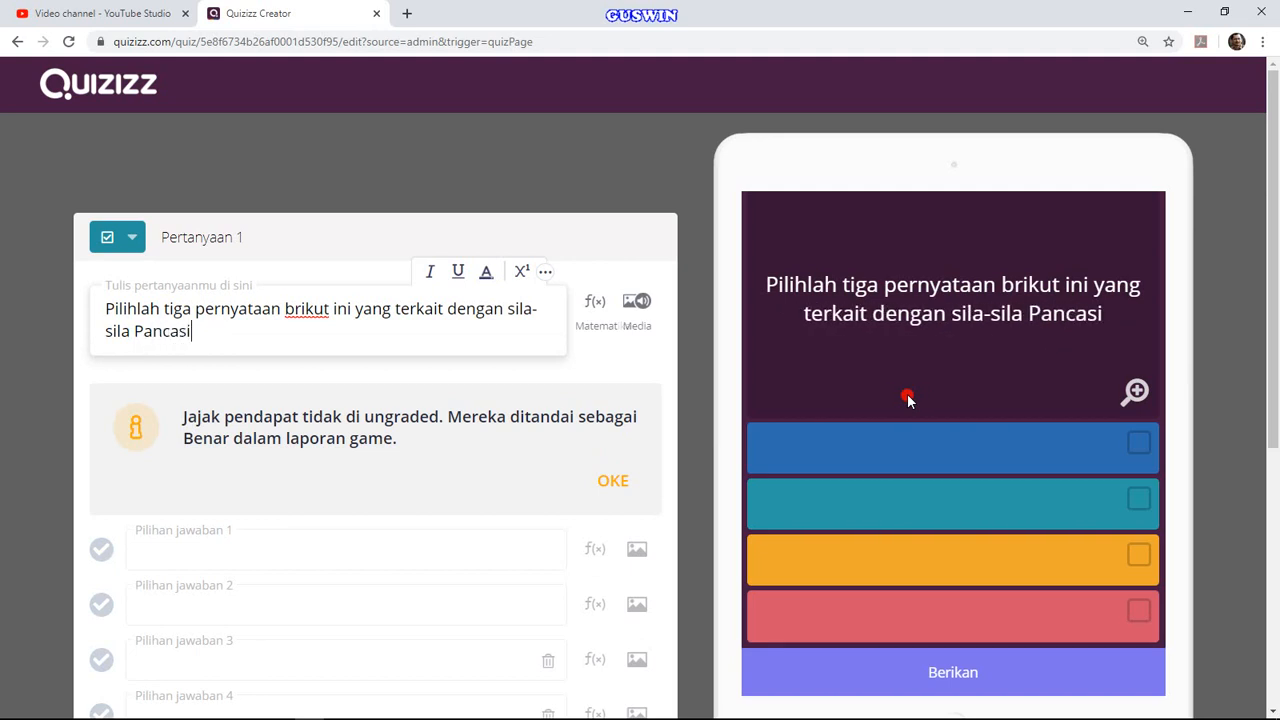
pyautogui.press('BackSpace')
pyautogui.write('la')
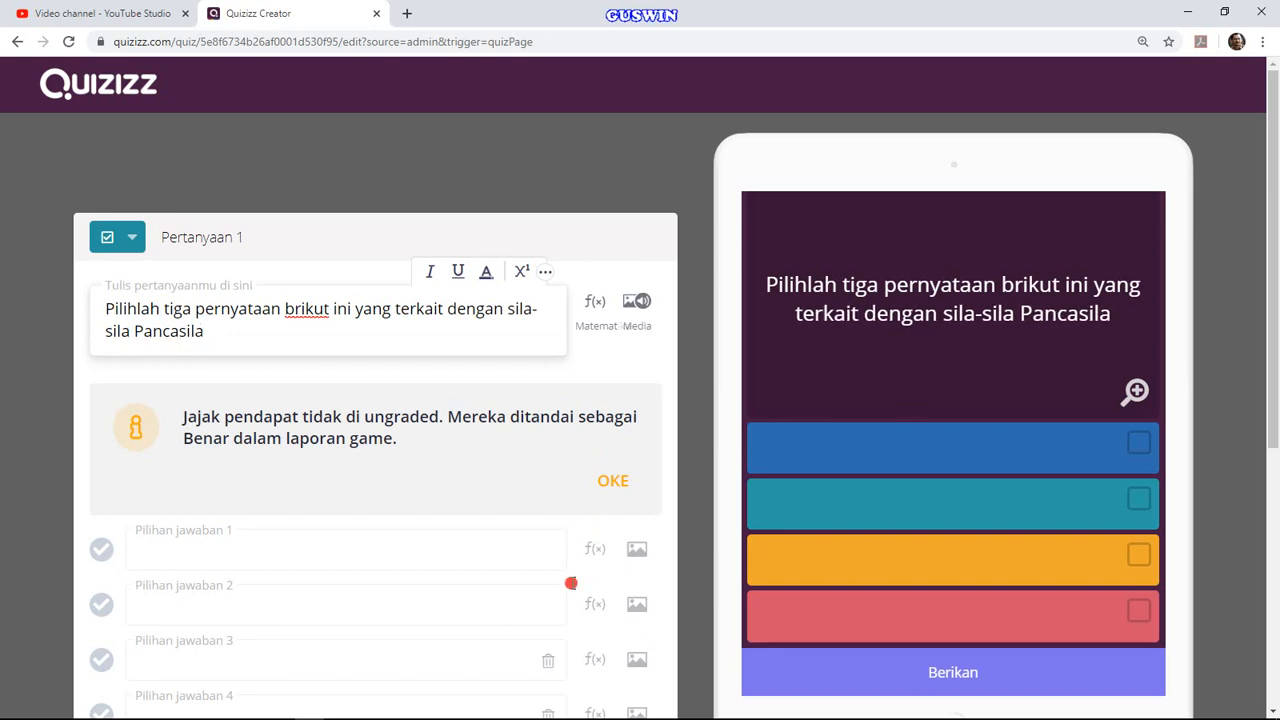
pyautogui.scroll(-2, 571, 583)
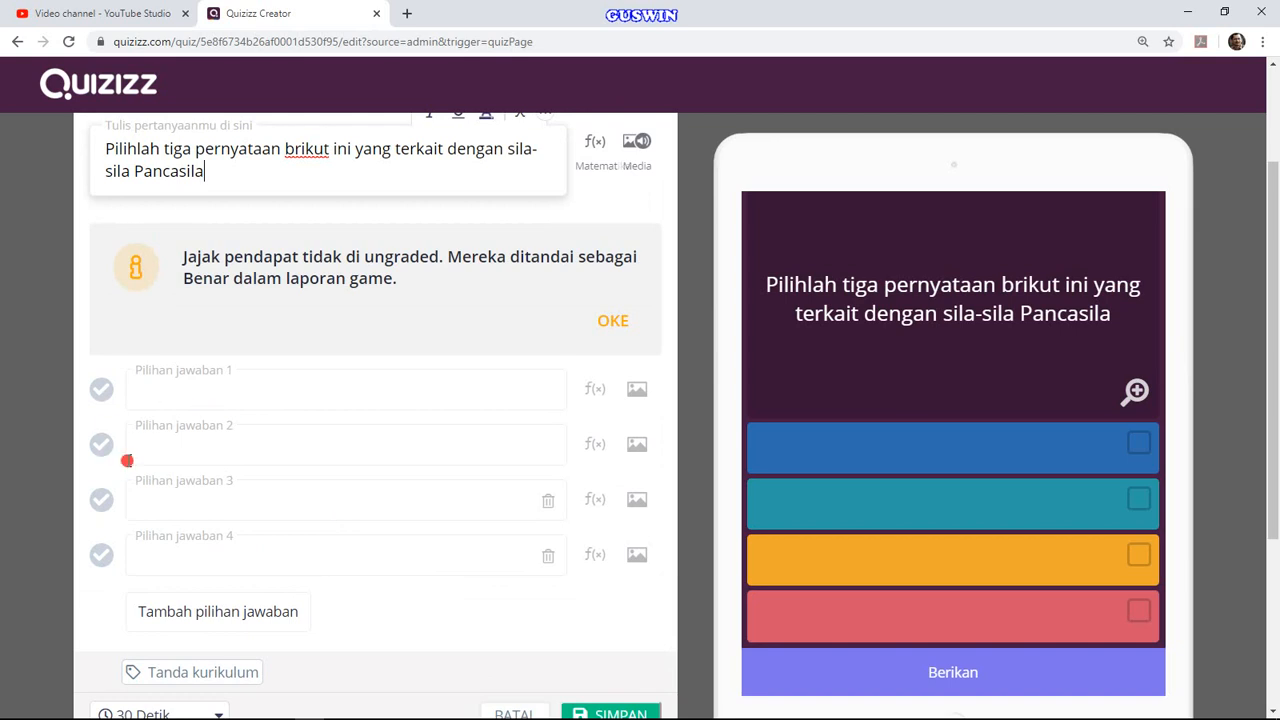
# - Italicize the opening words "Pilihlah tiga" in the question text
pyautogui.scroll(2, 164, 447)
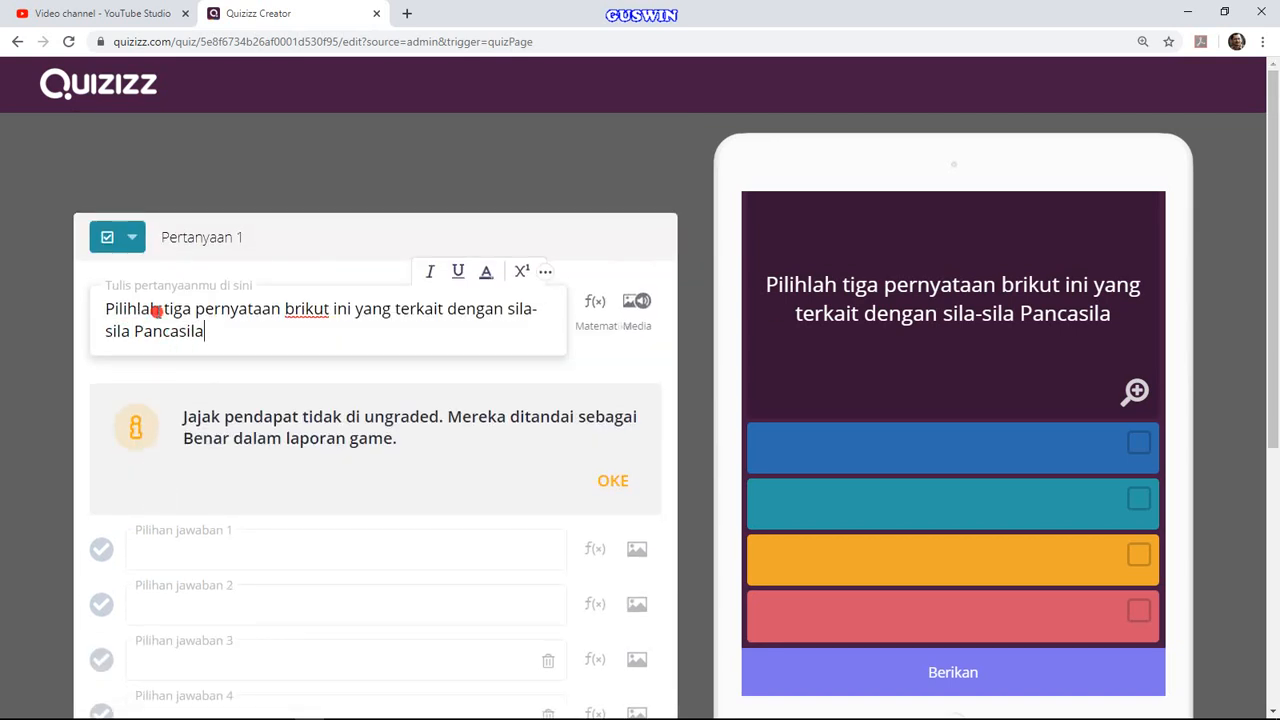
pyautogui.moveTo(106, 305); pyautogui.dragTo(211, 308)
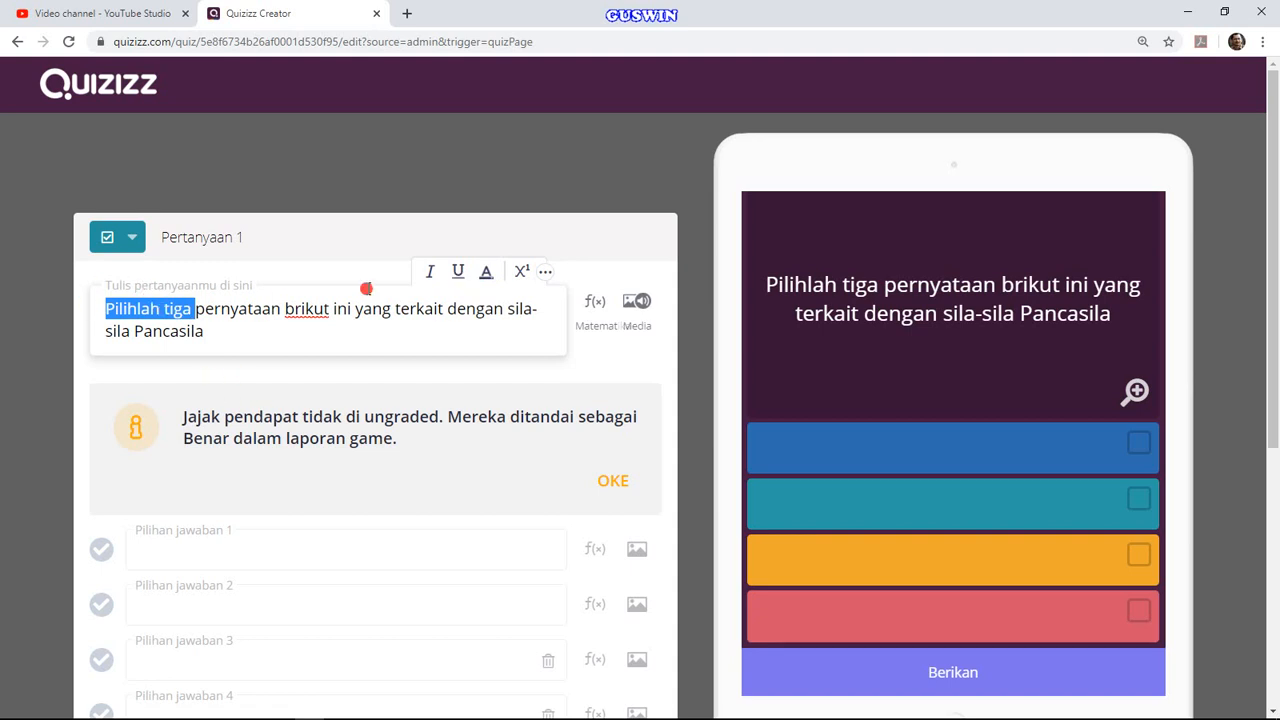
pyautogui.click(432, 280)
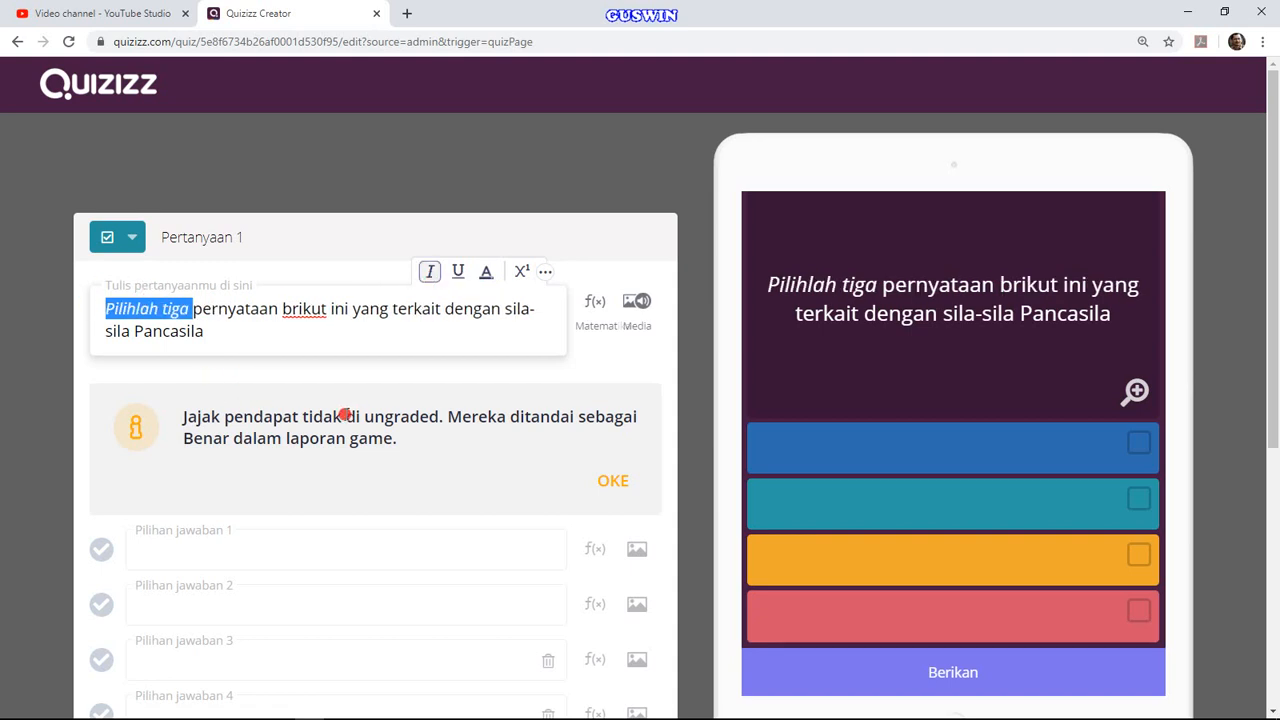
pyautogui.click(184, 362)
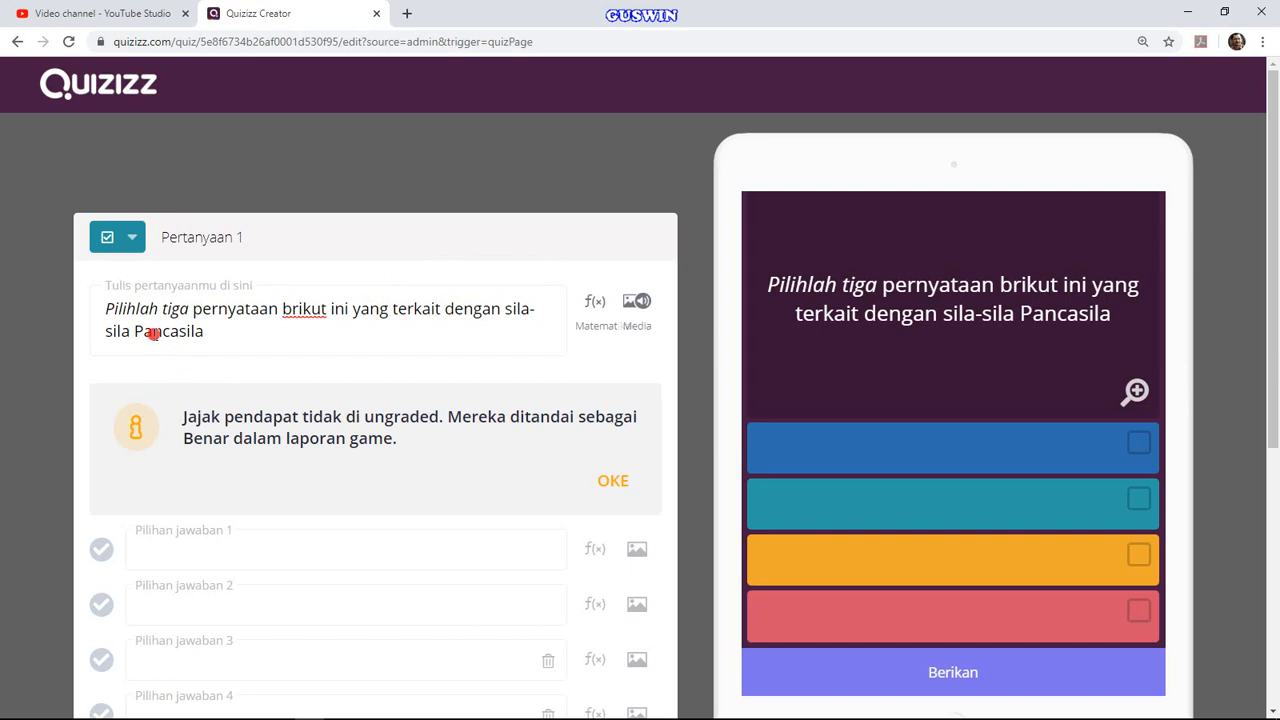
# - Enter "keadilan sosial bagi seluruh rakyat Indonesia" as answer option 1 and mark it correct
pyautogui.scroll(-2, 164, 505)
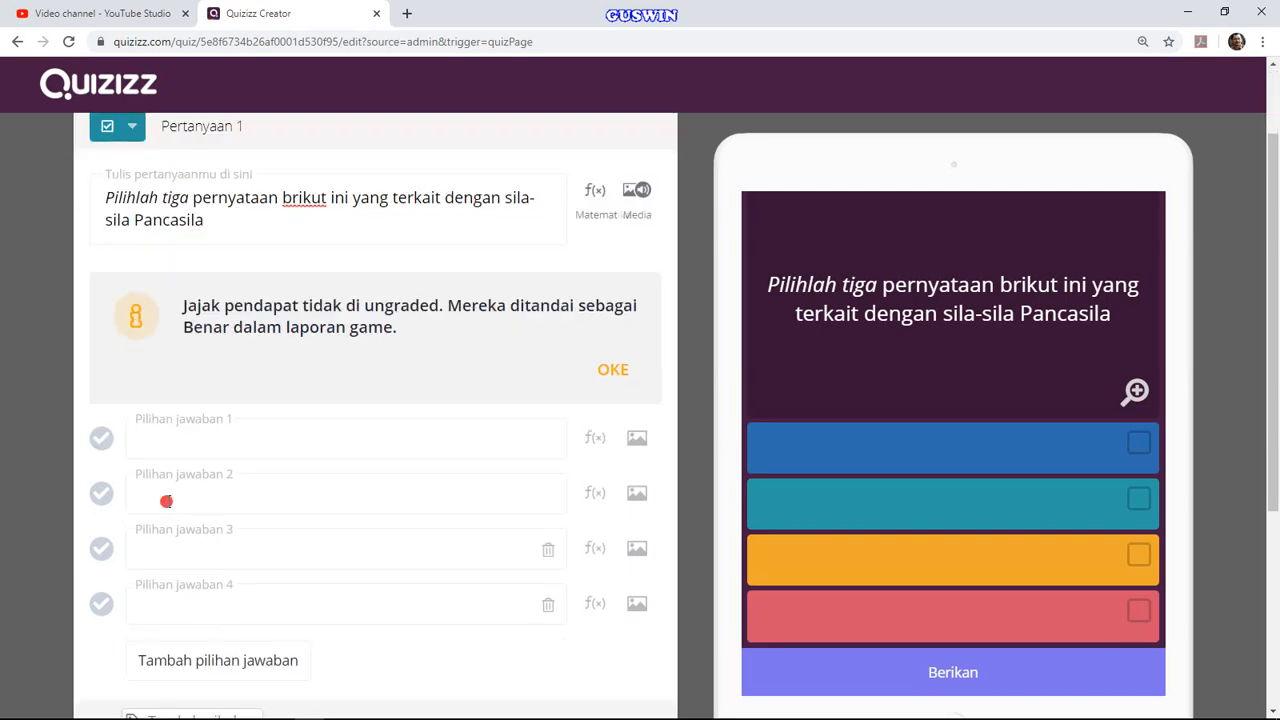
pyautogui.scroll(2, 127, 416)
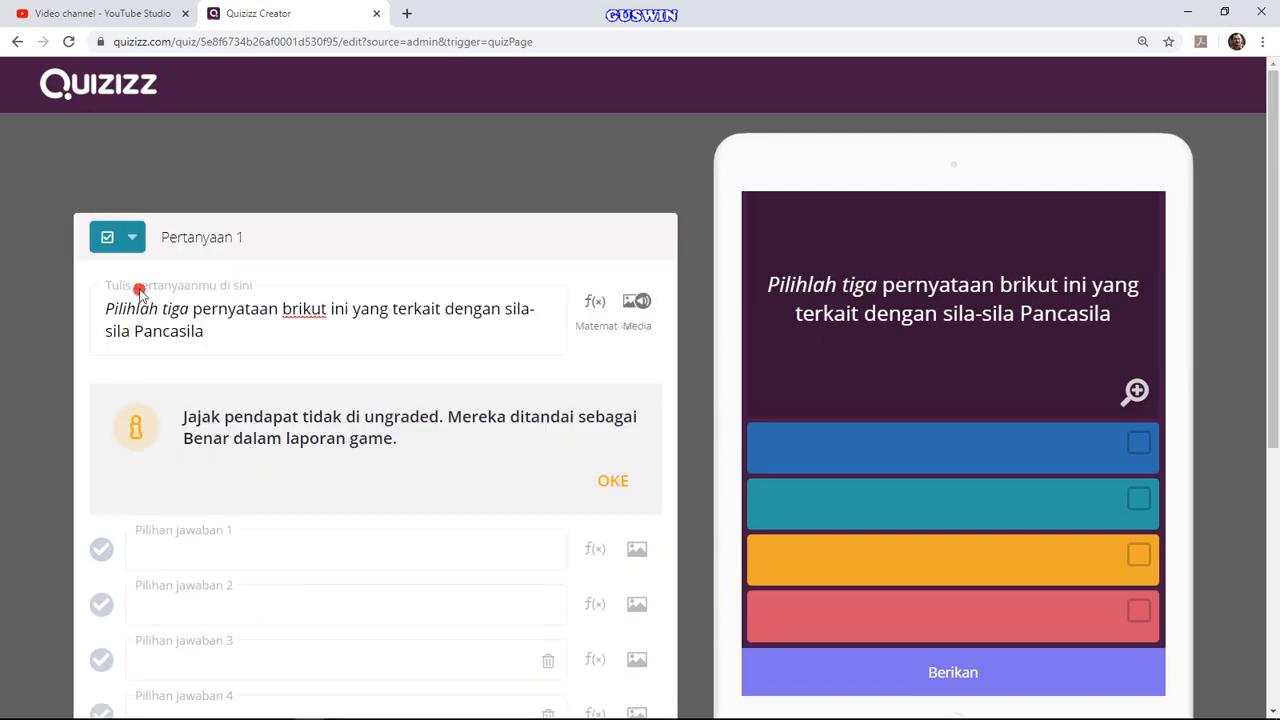
pyautogui.scroll(-2, 177, 450)
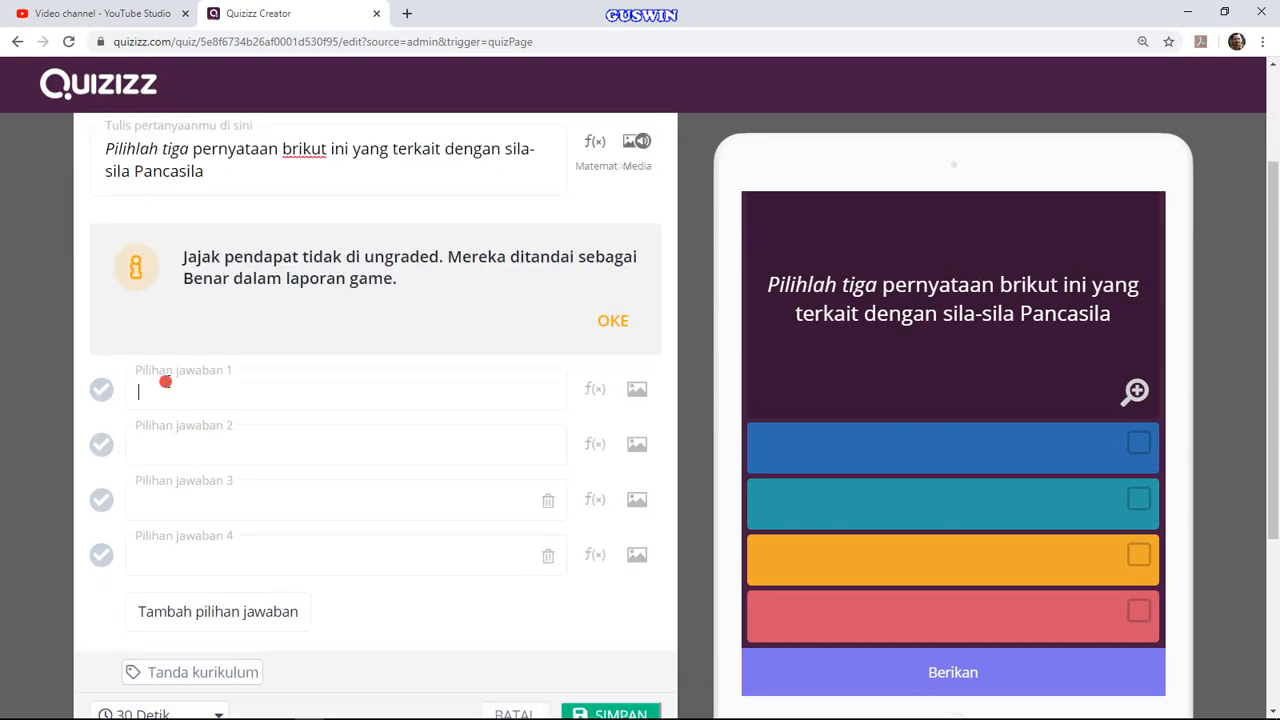
pyautogui.write('keadilan sosial ')
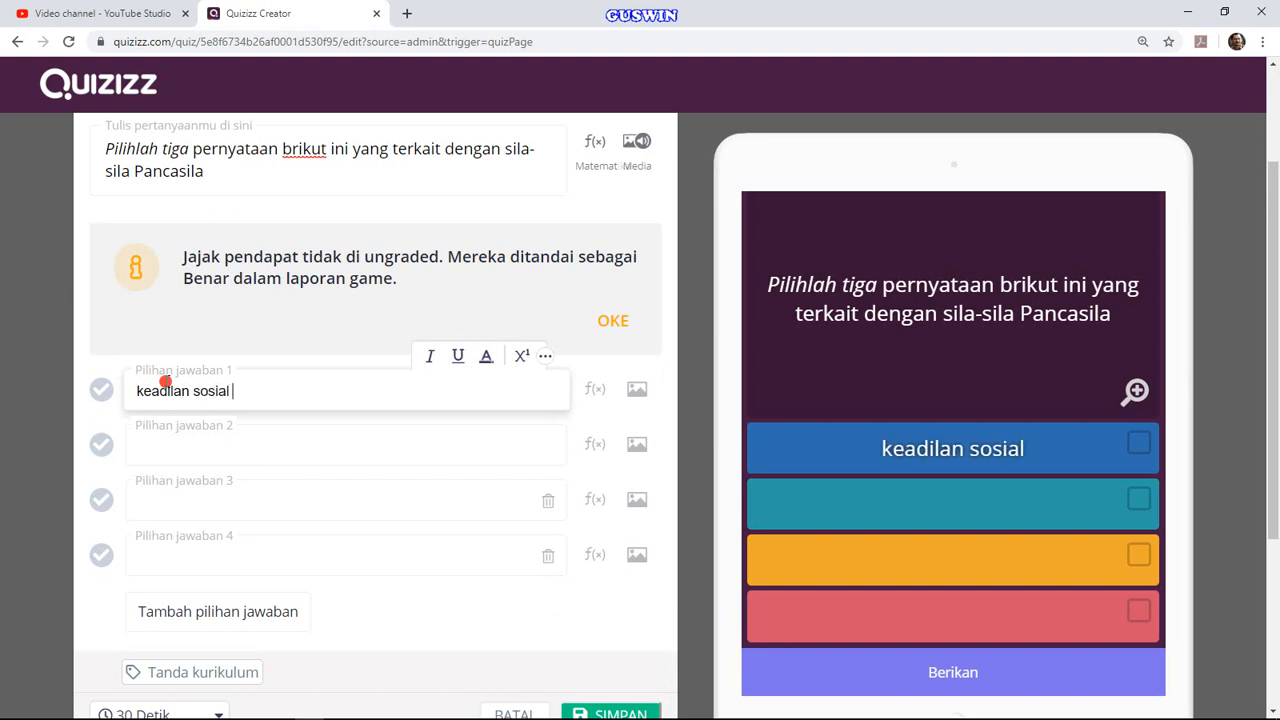
pyautogui.write('bagi seluru')
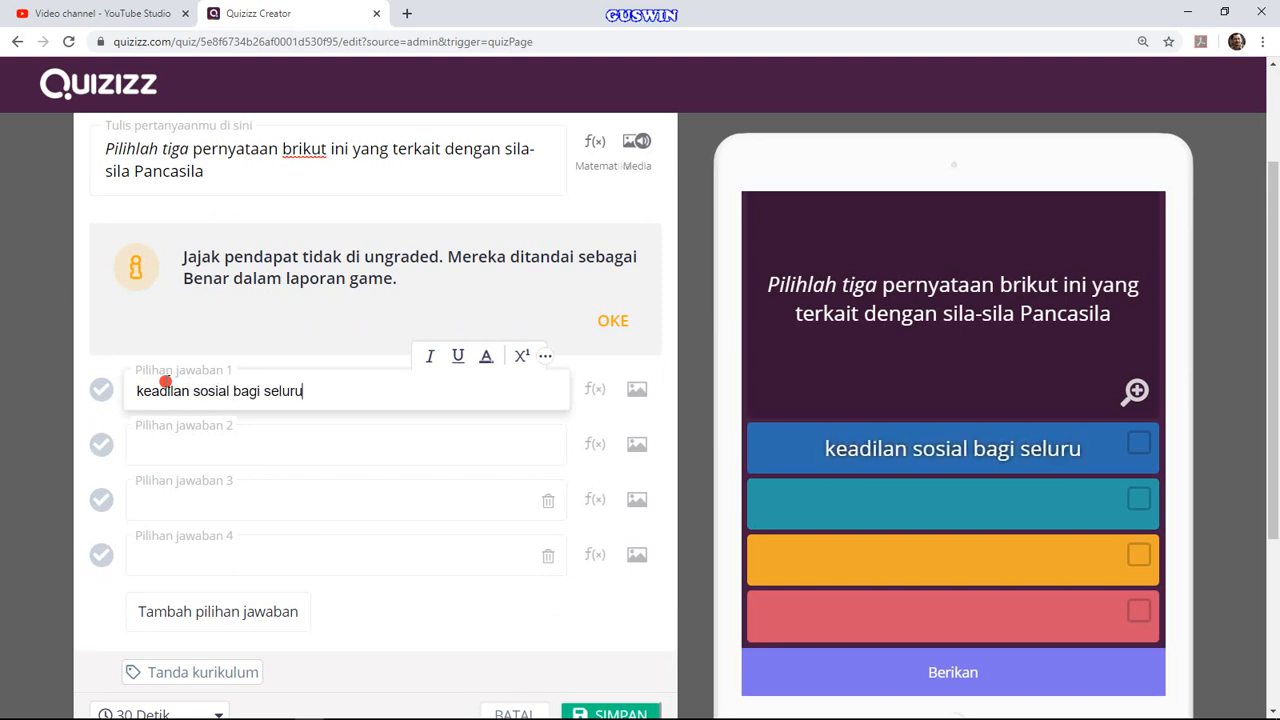
pyautogui.write('h rah')
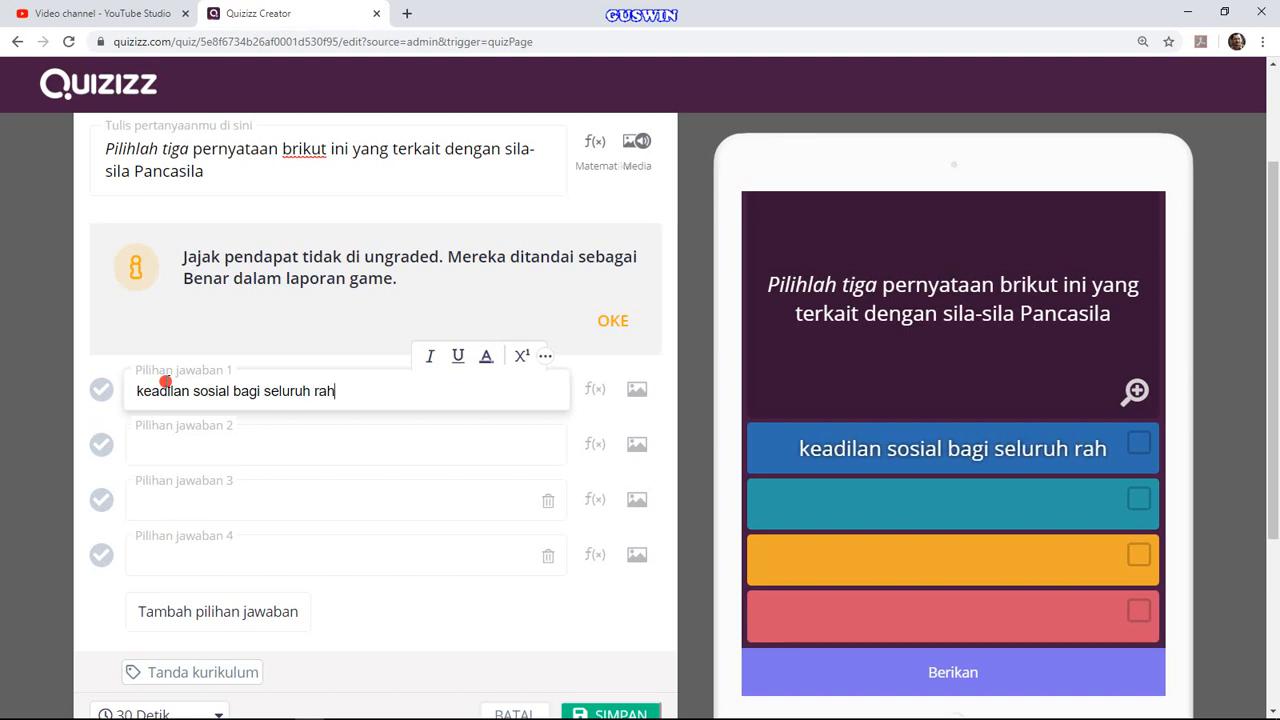
pyautogui.press('BackSpace')
pyautogui.write('kya')
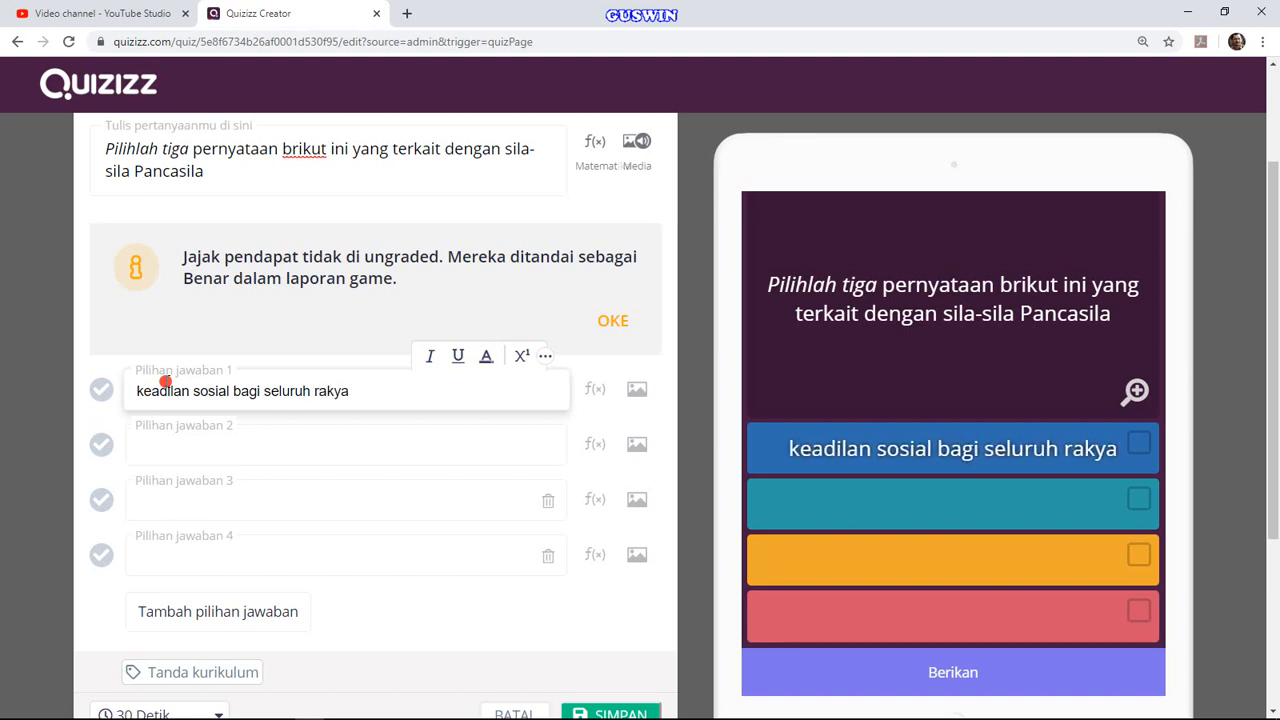
pyautogui.write('t Indo')
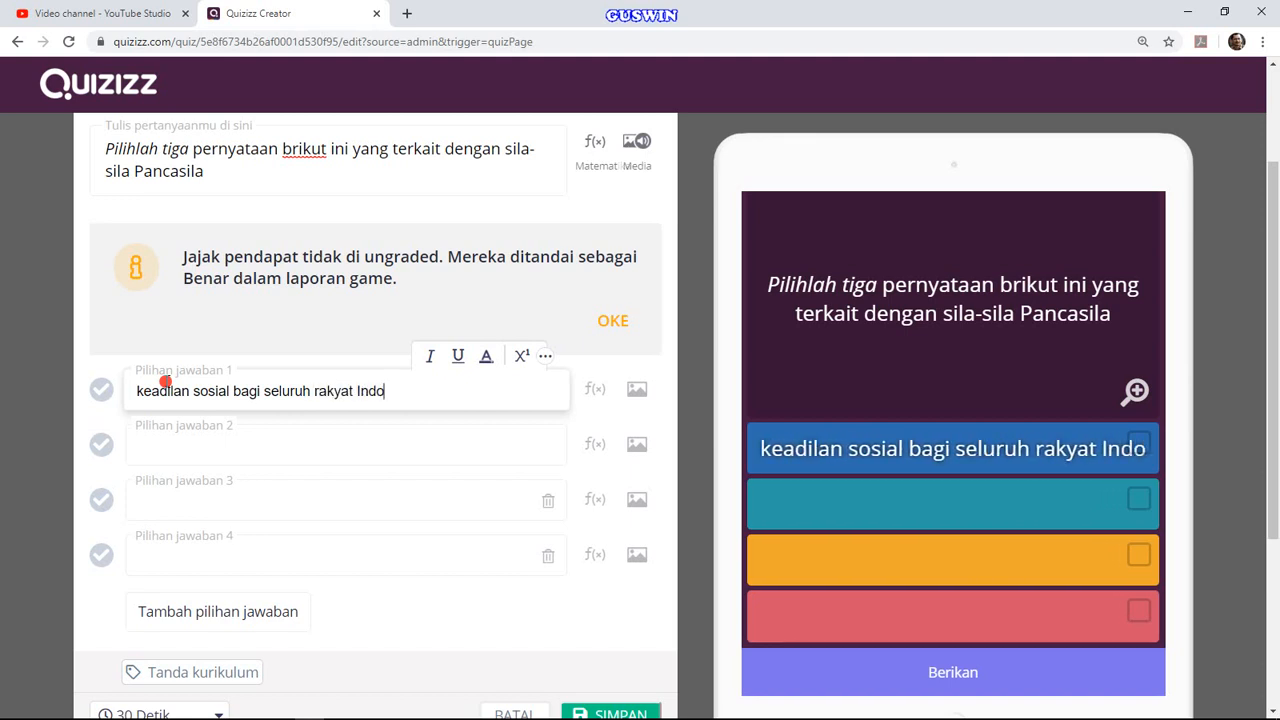
pyautogui.write('nesia')
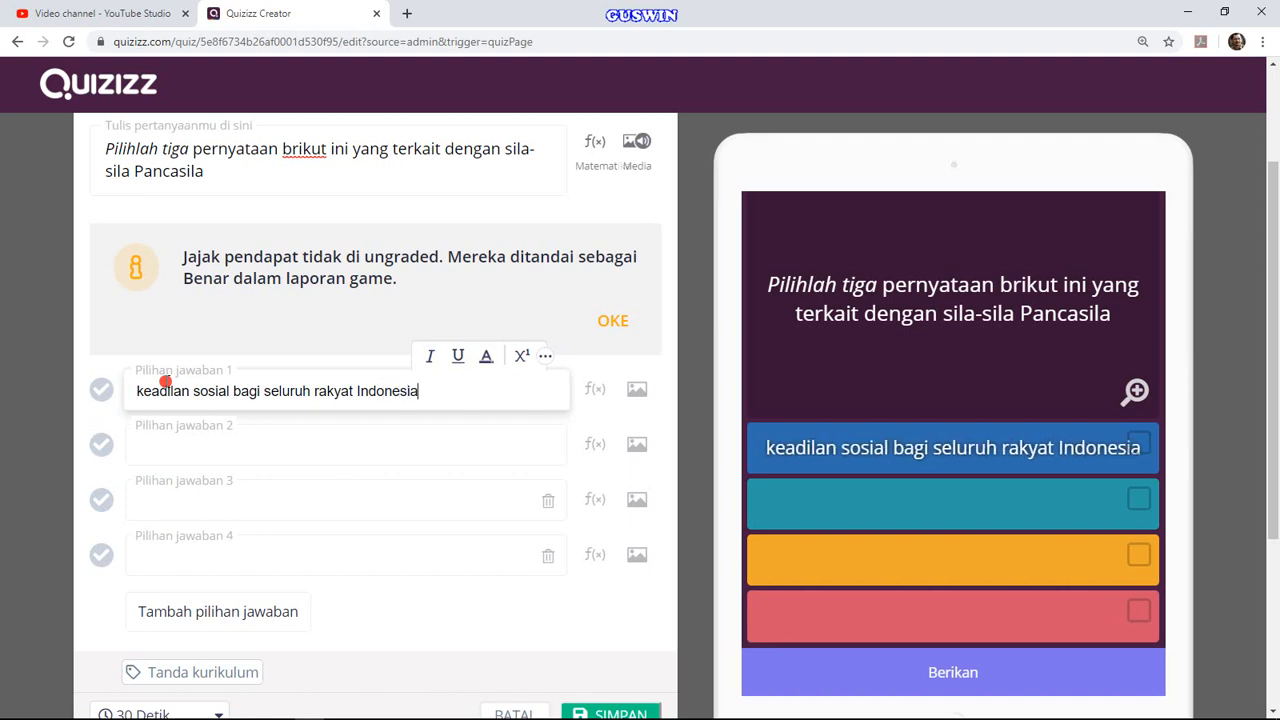
pyautogui.click(101, 389)
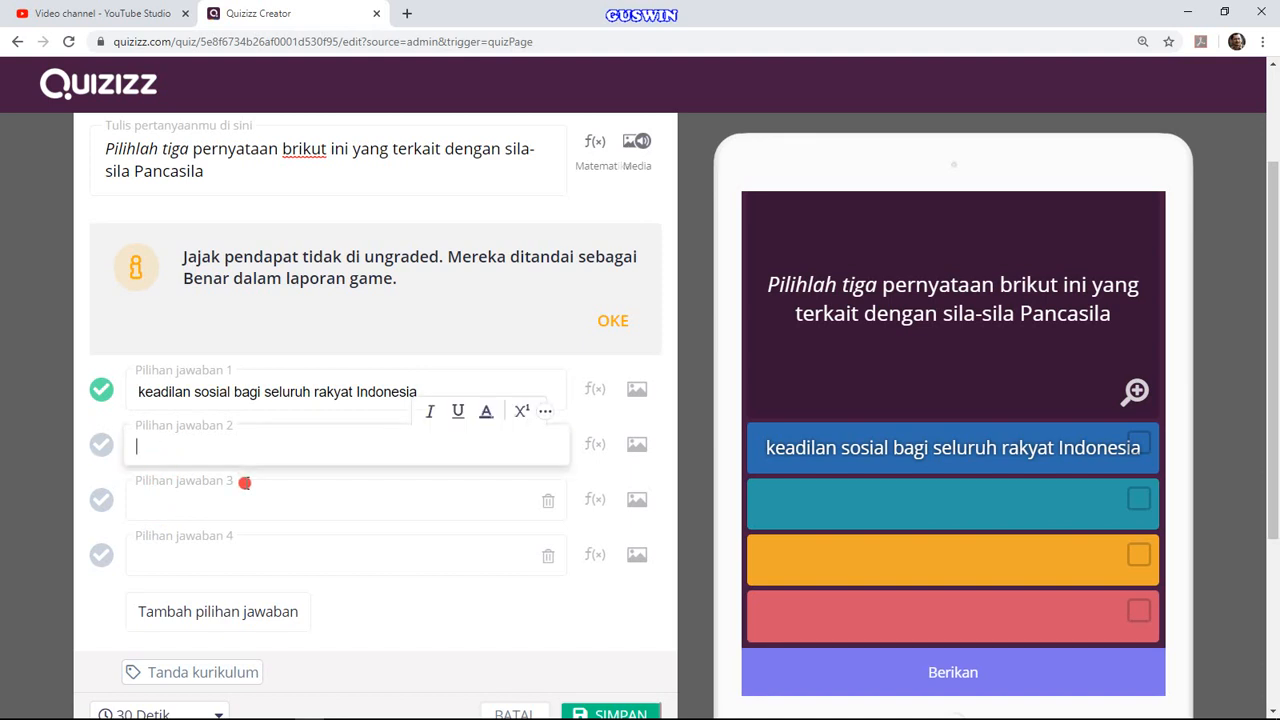
# - Enter "persatuan Indonesia" as answer option 2 and mark it correct
pyautogui.write('persatuan')
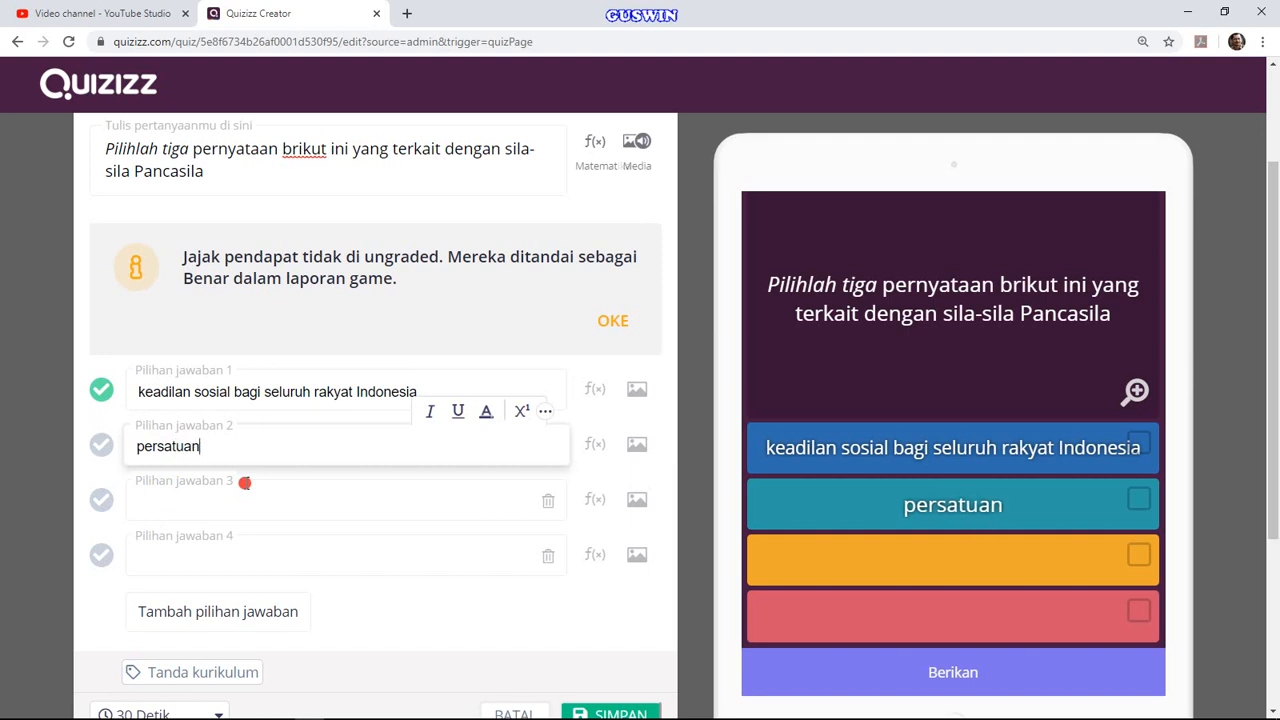
pyautogui.write(' Indone')
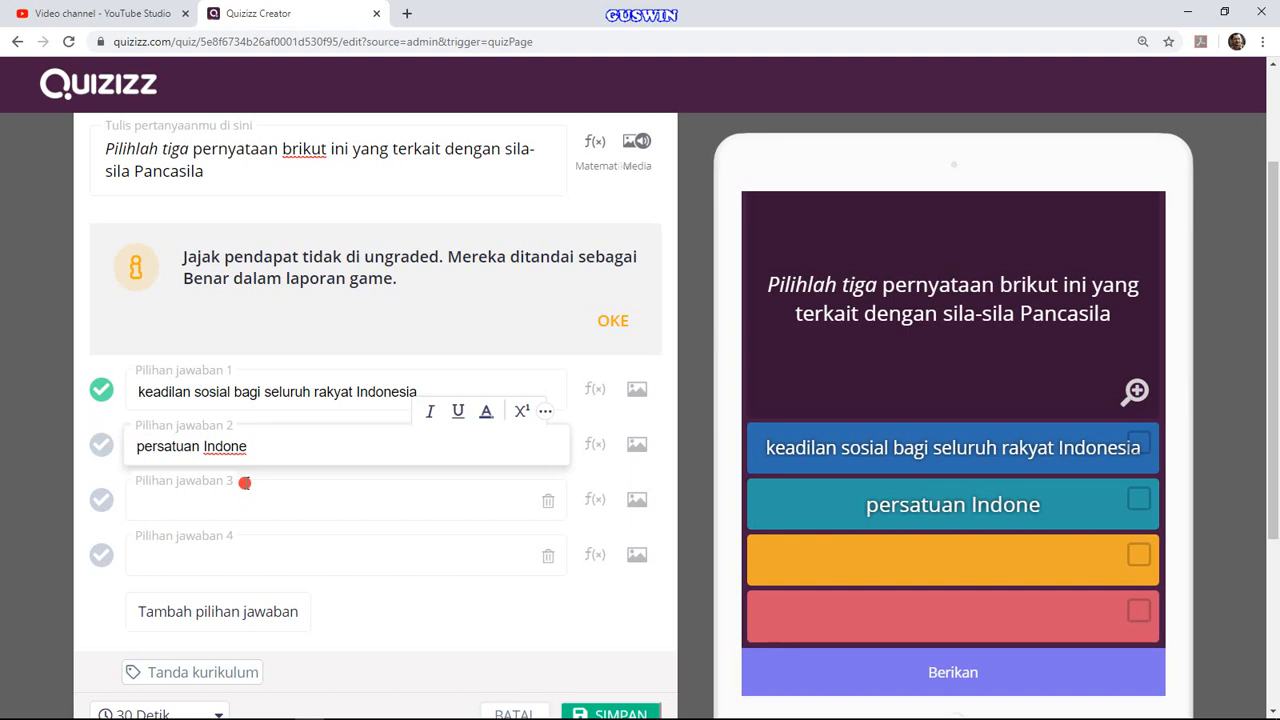
pyautogui.write('sia')
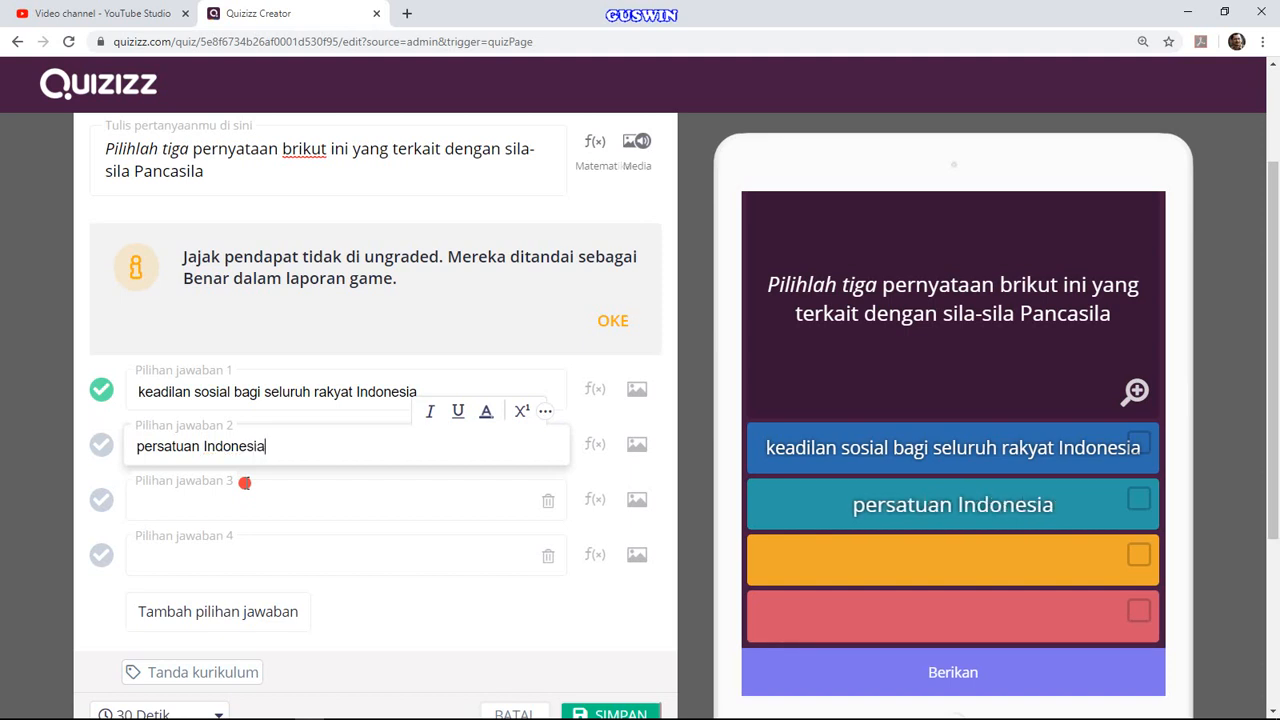
pyautogui.click(101, 444)
# - Enter "Ketuhanan menurut kepercayaan masing-masing" as answer option 3, leaving it unmarked as a wrong answer
pyautogui.click(186, 503)
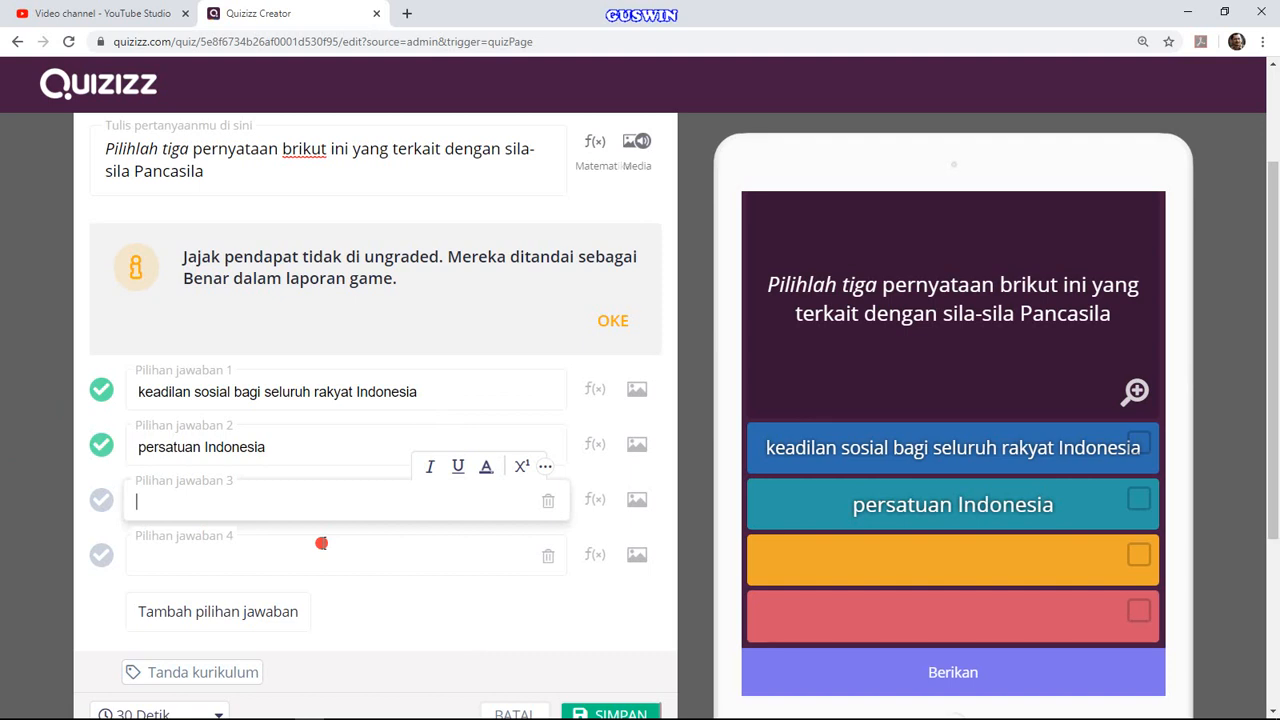
pyautogui.write('Ketuhanan menurut ')
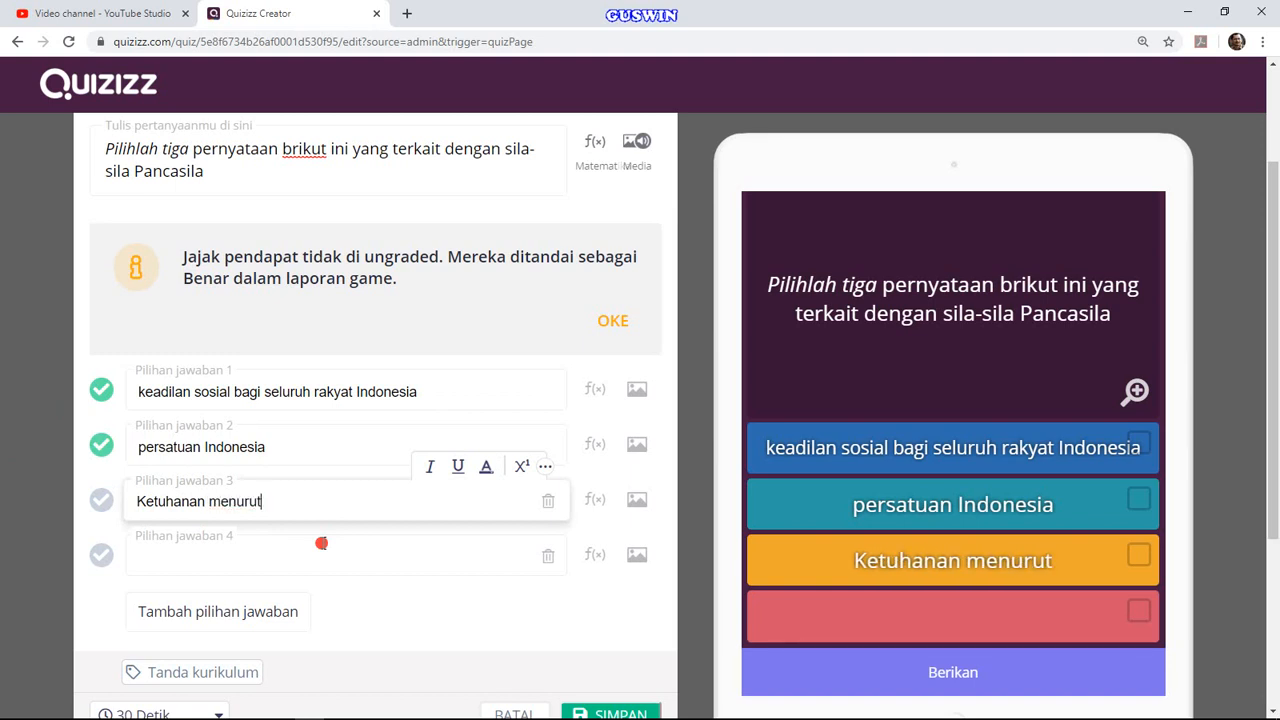
pyautogui.write('keperc')
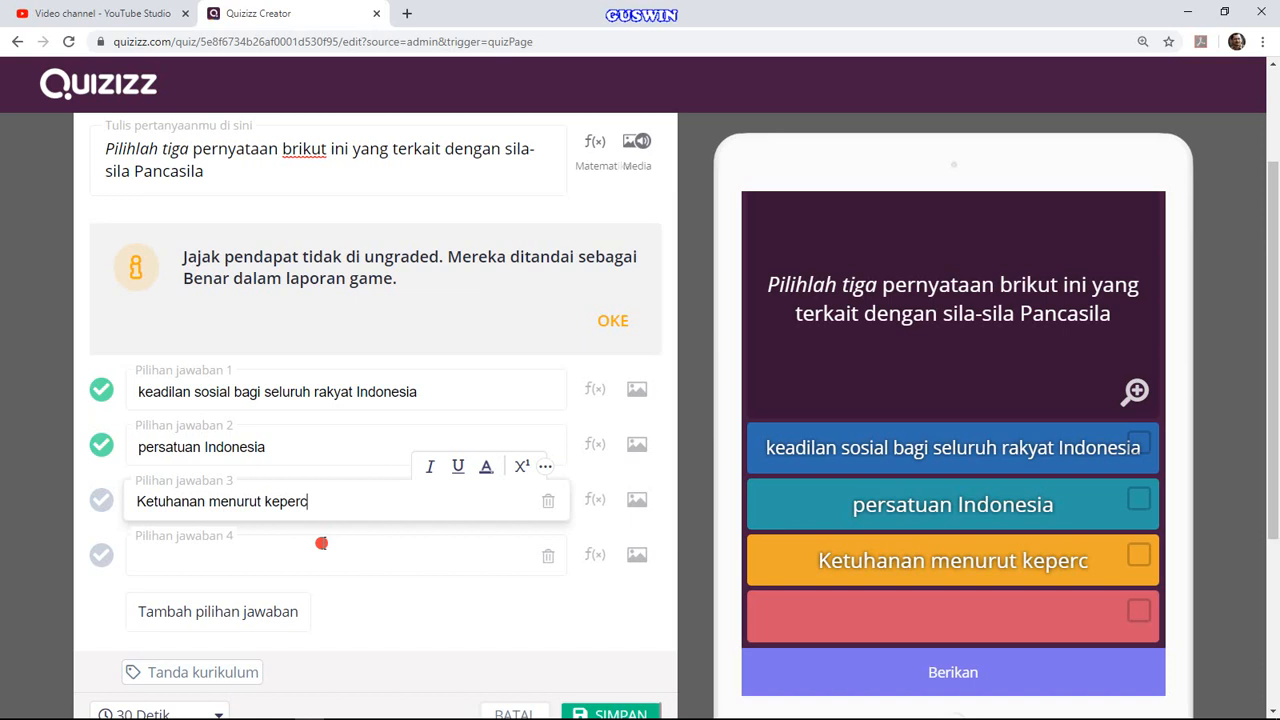
pyautogui.write('ayaan masi')
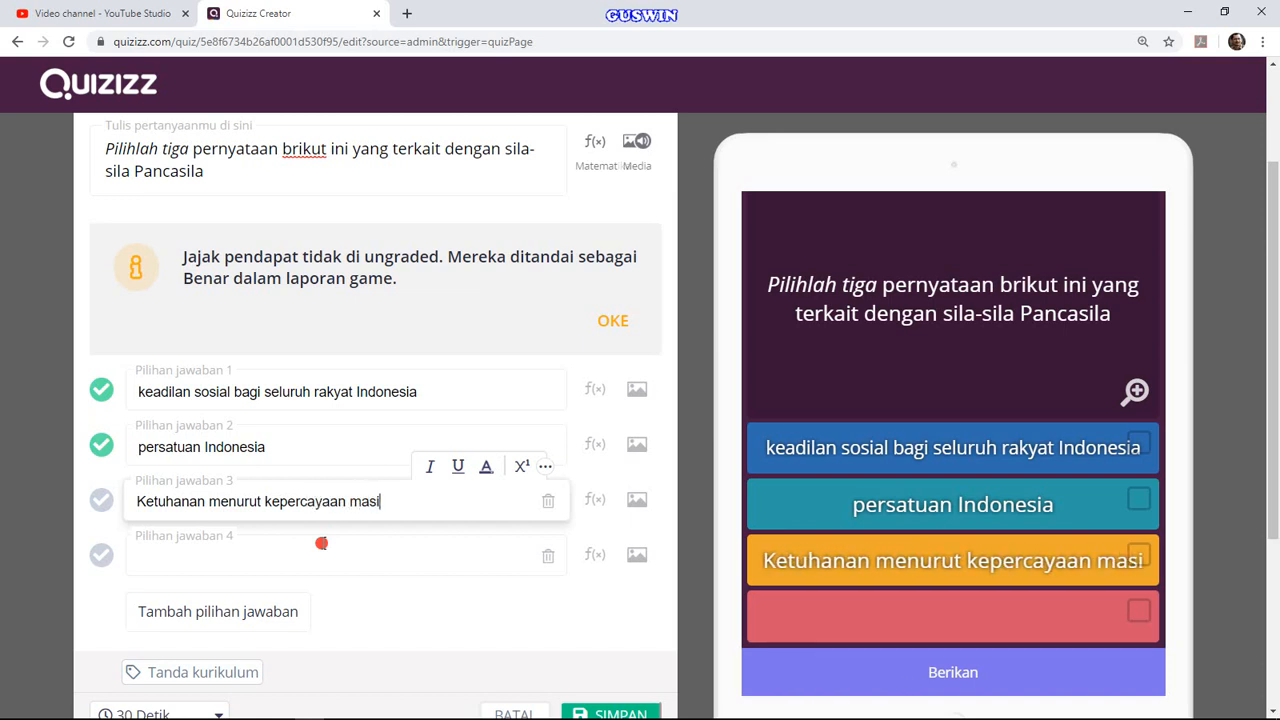
pyautogui.write('ng-m')
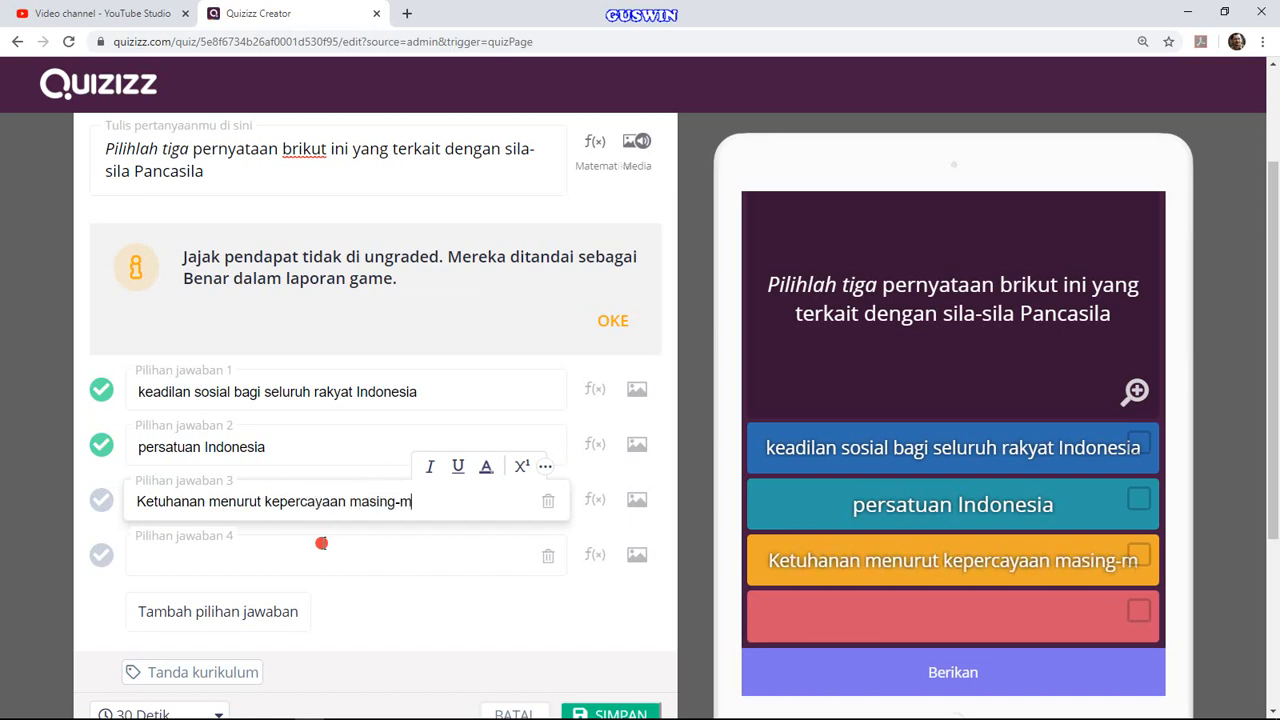
pyautogui.write('asing')
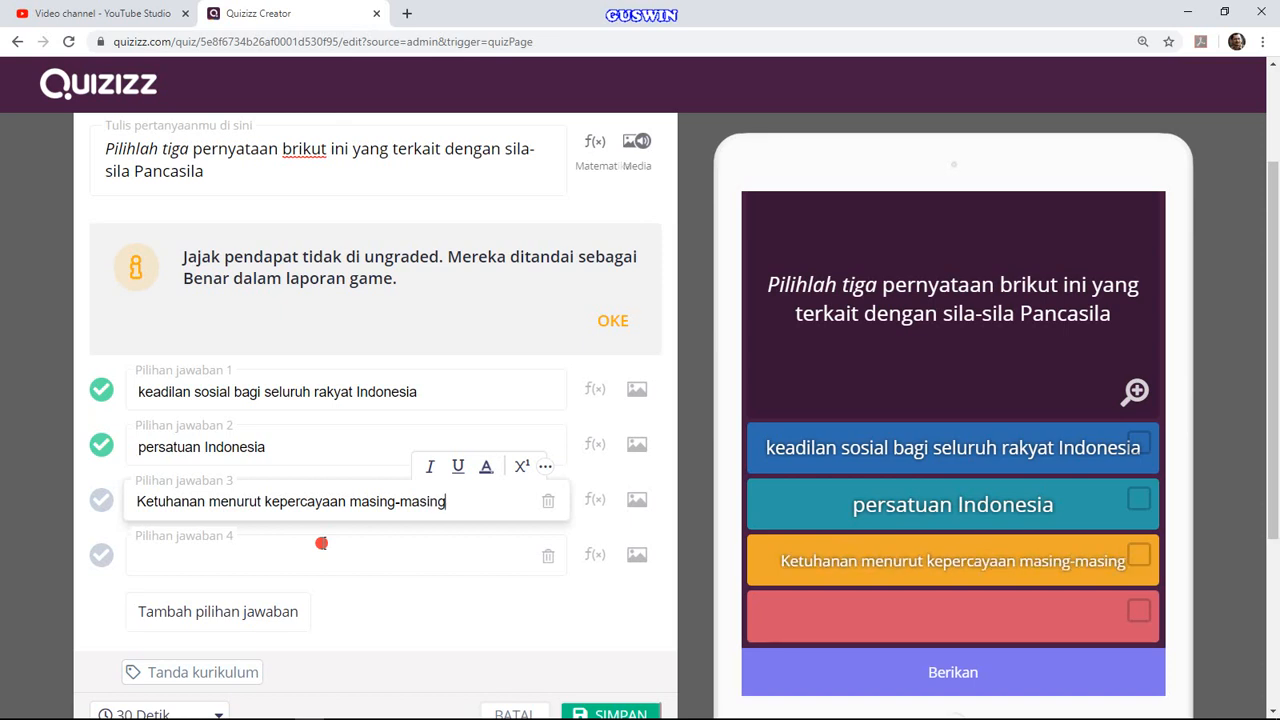
# - Enter "kemanusiaan yang adik dan beradab" as answer option 4 and mark it correct
pyautogui.click(181, 565)
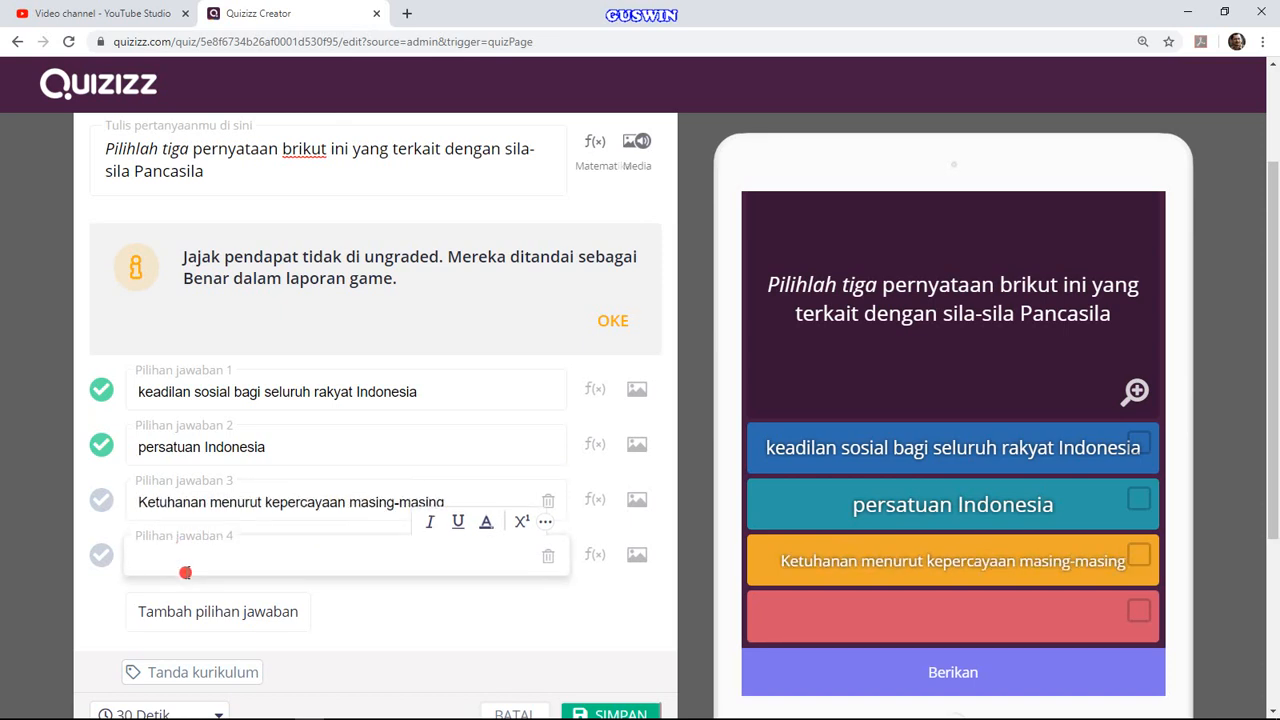
pyautogui.write('kema')
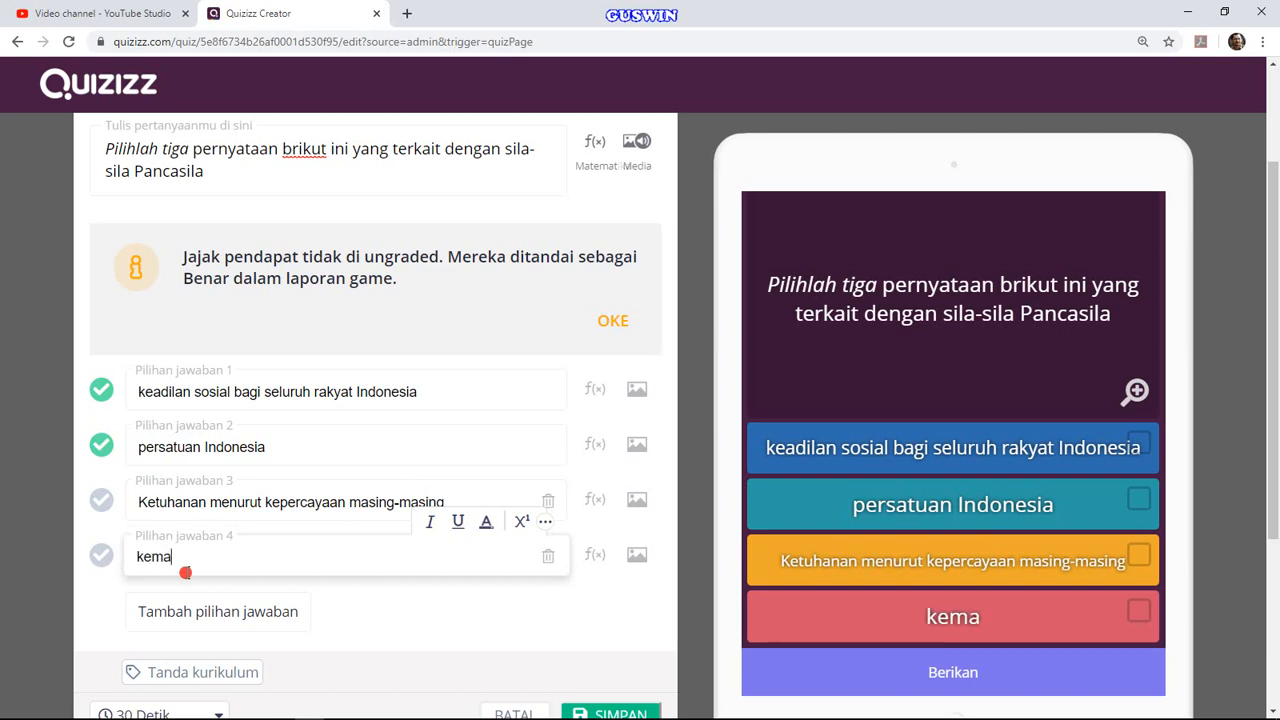
pyautogui.write('nusia')
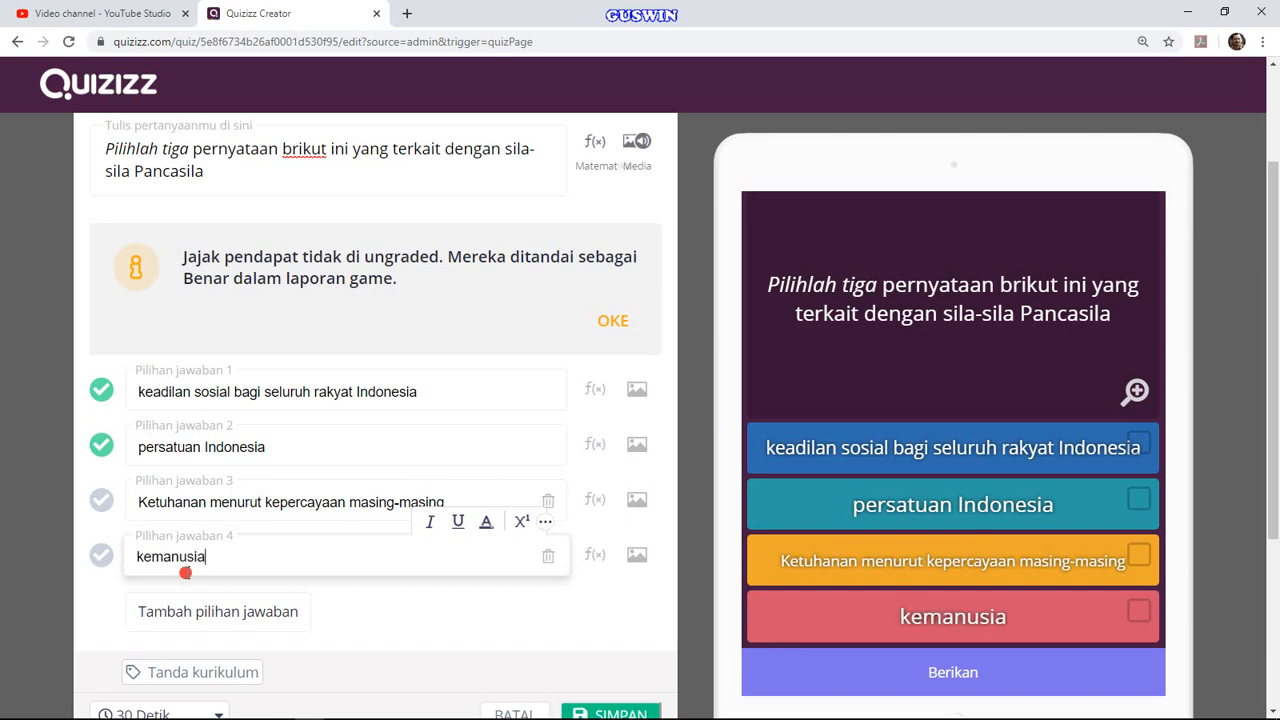
pyautogui.write('an yang ad')
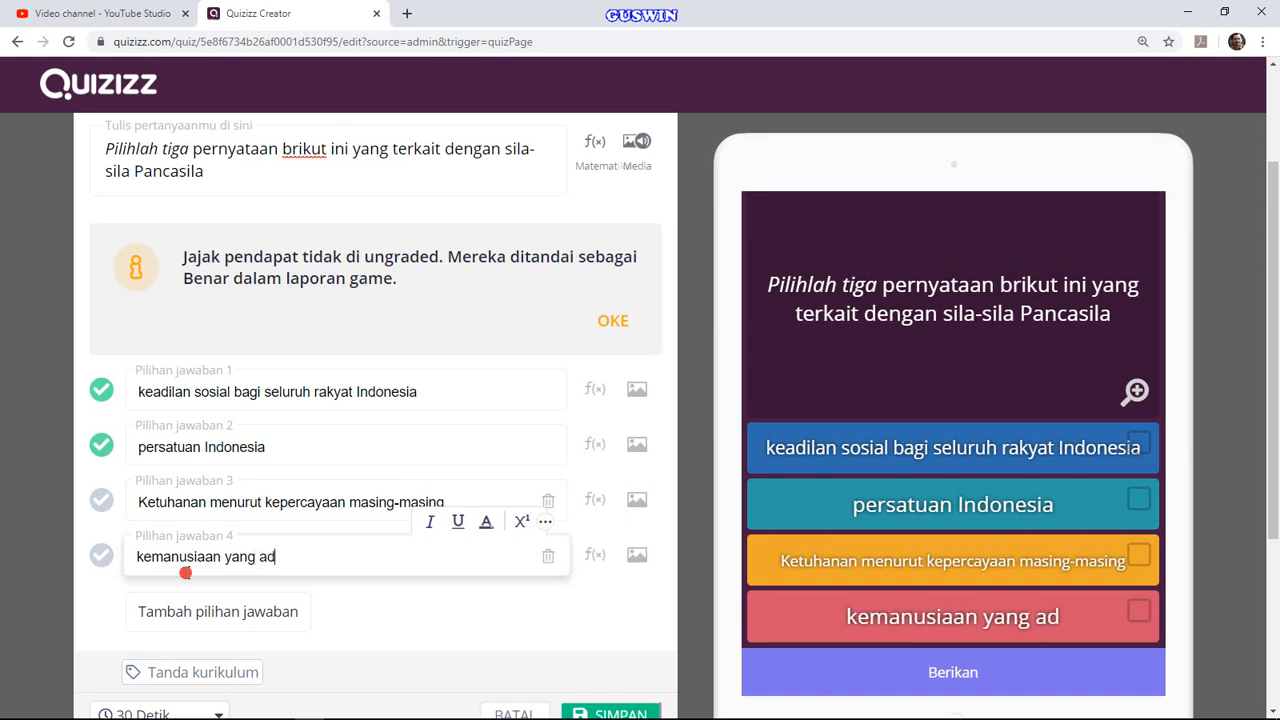
pyautogui.write('ik dan b')
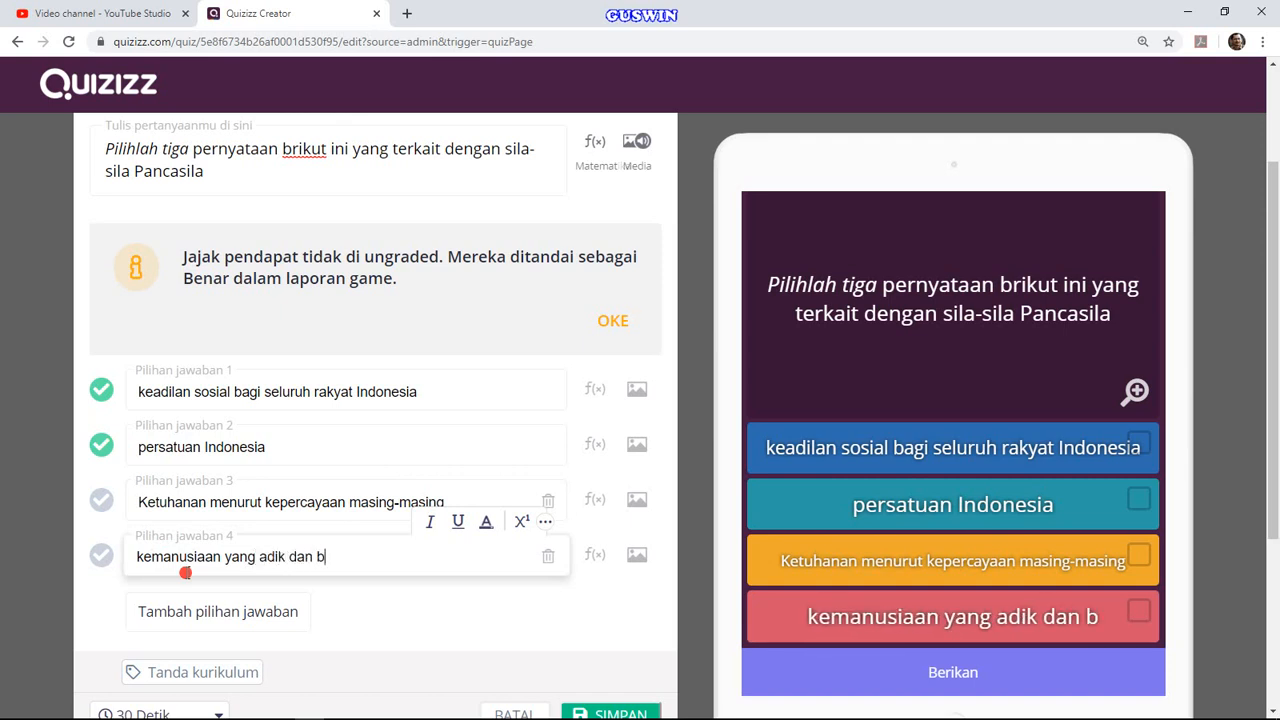
pyautogui.write('eradab')
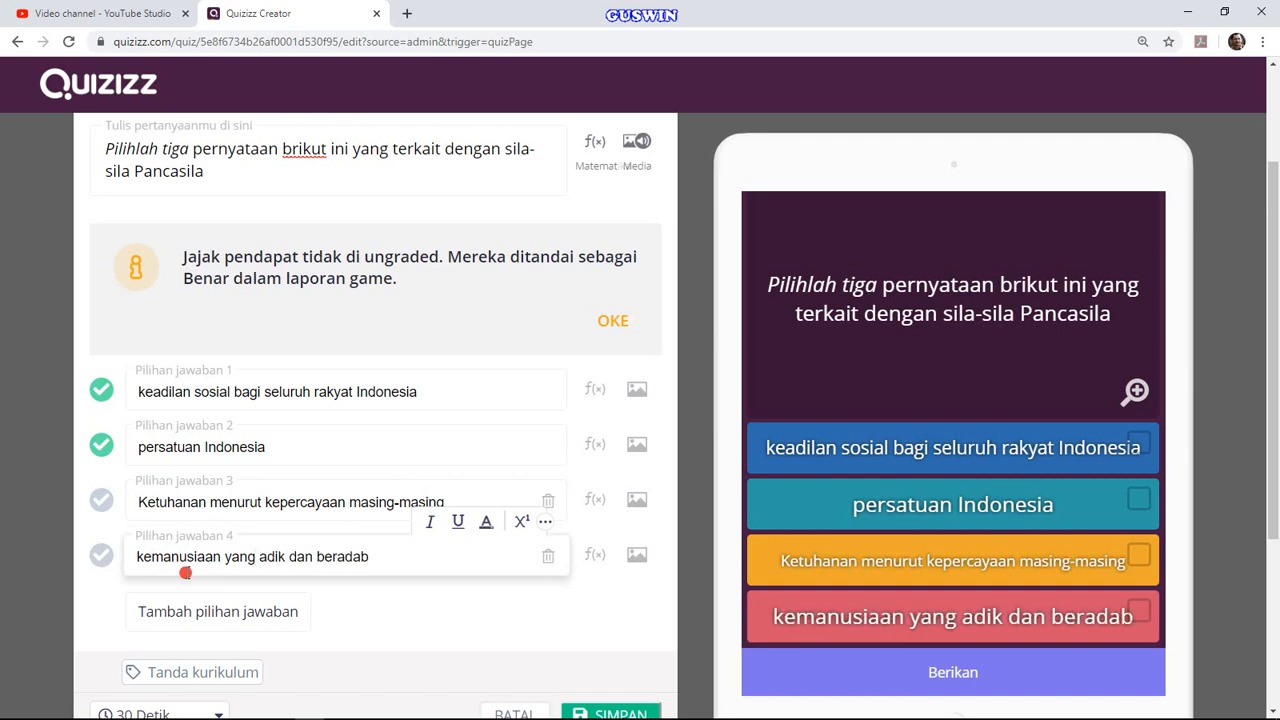
pyautogui.click(100, 556)
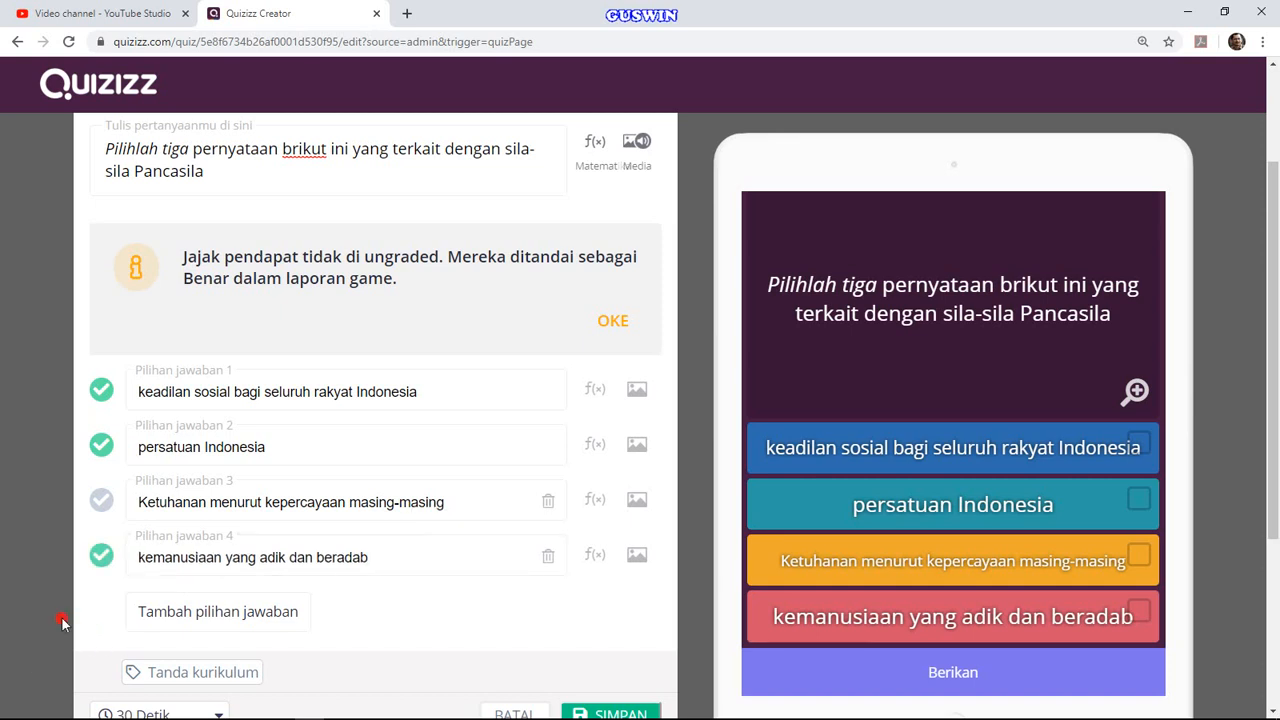
# - Set the question's time limit to 120 seconds and save the question
pyautogui.scroll(-2, 187, 330)
pyautogui.scroll(1, 194, 463)
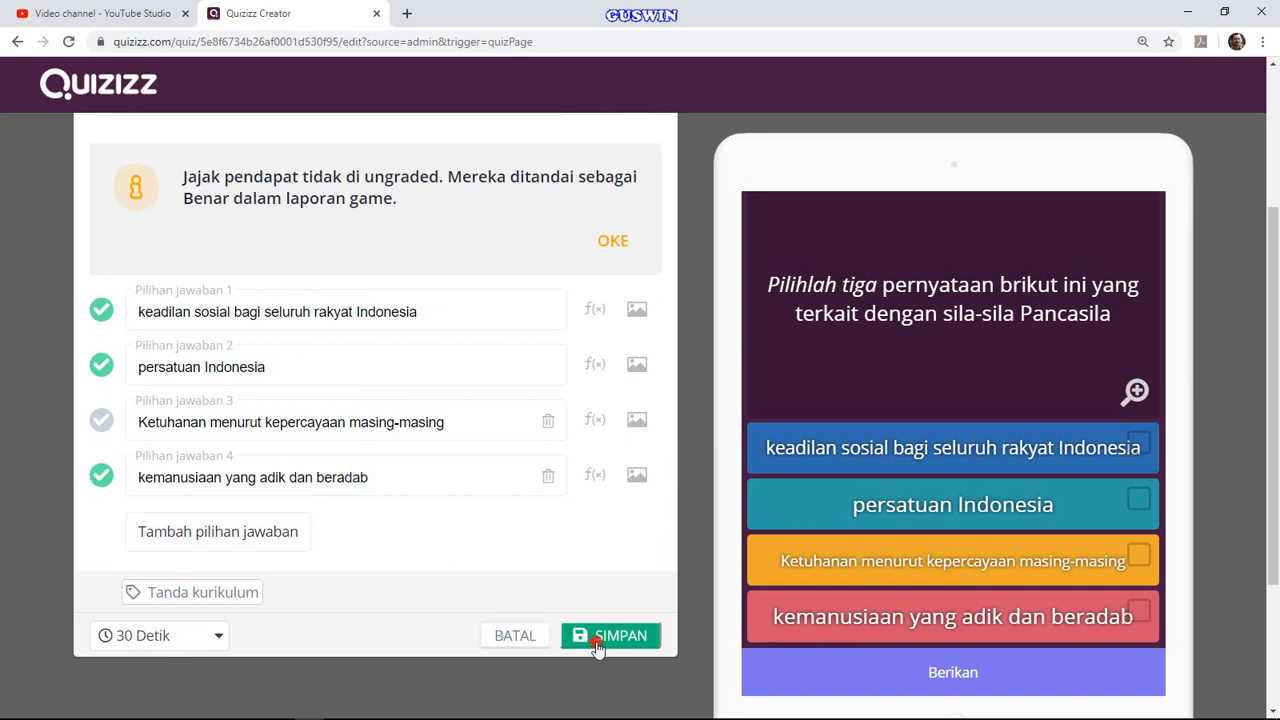
pyautogui.click(219, 635)
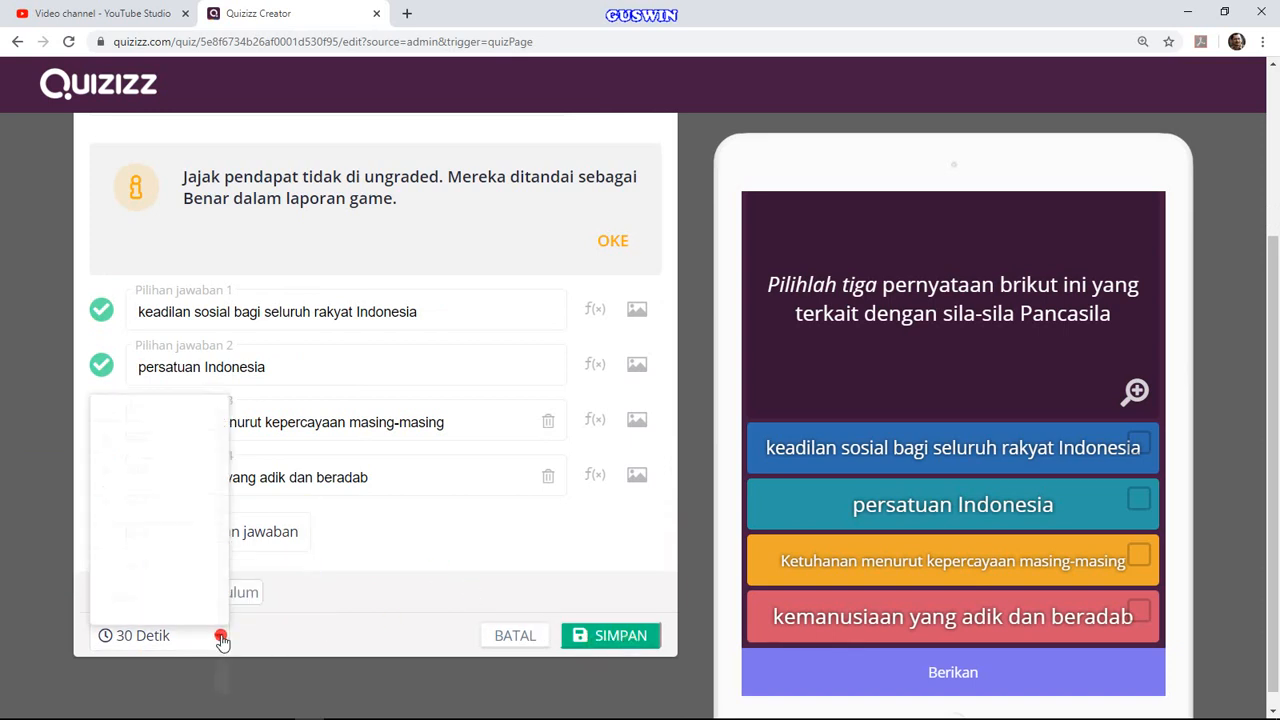
pyautogui.click(140, 529)
pyautogui.click(622, 635)
# - Finish editing the quiz and open it for solo practice play
pyautogui.click(1160, 88)
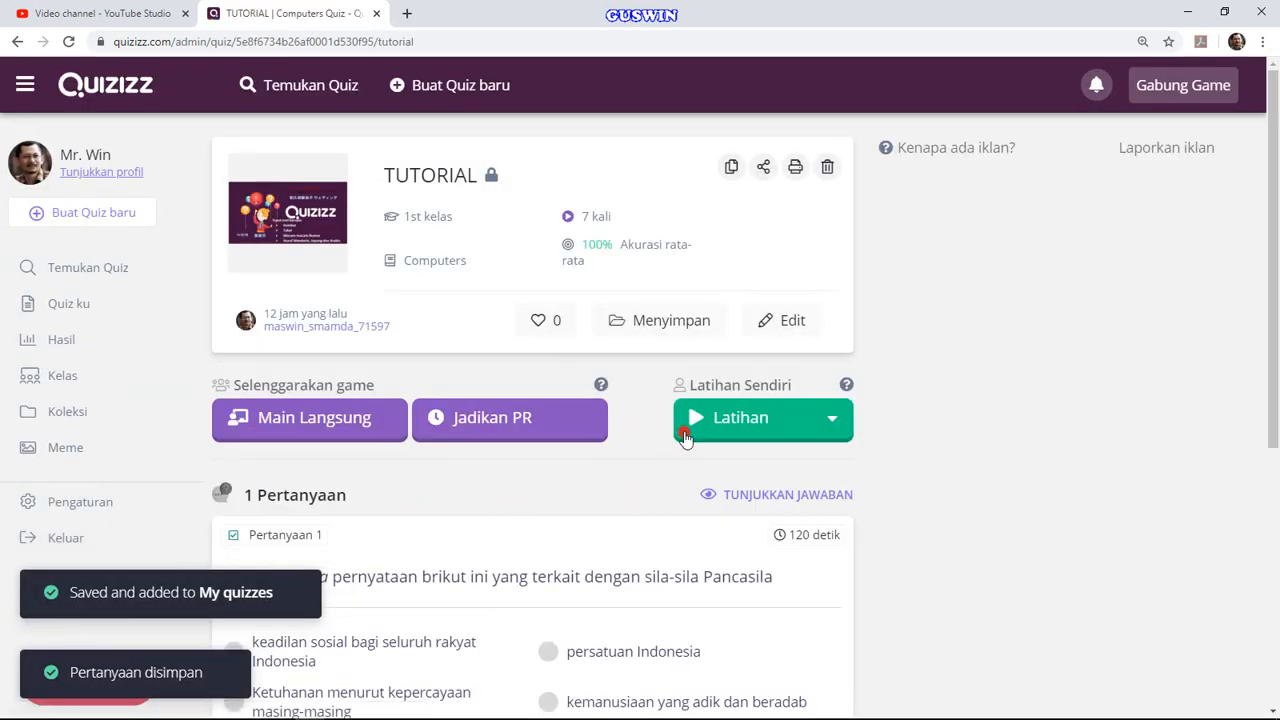
pyautogui.click(688, 437)
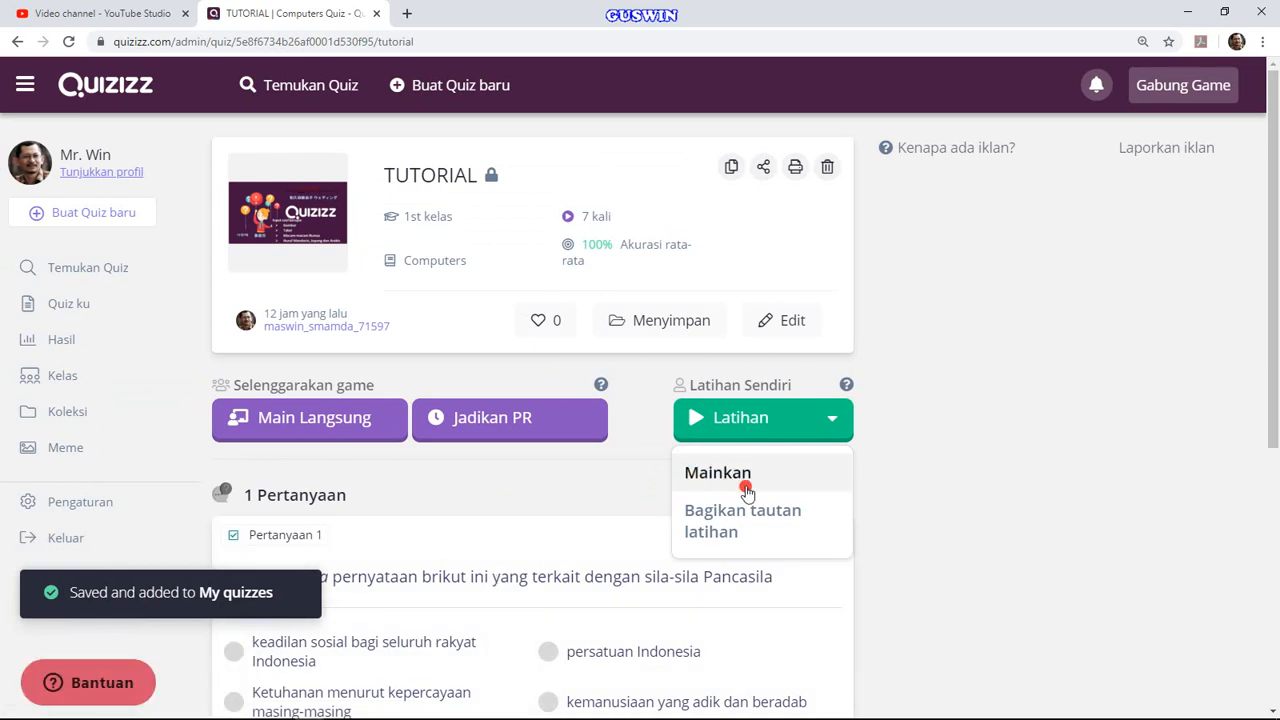
pyautogui.click(746, 480)
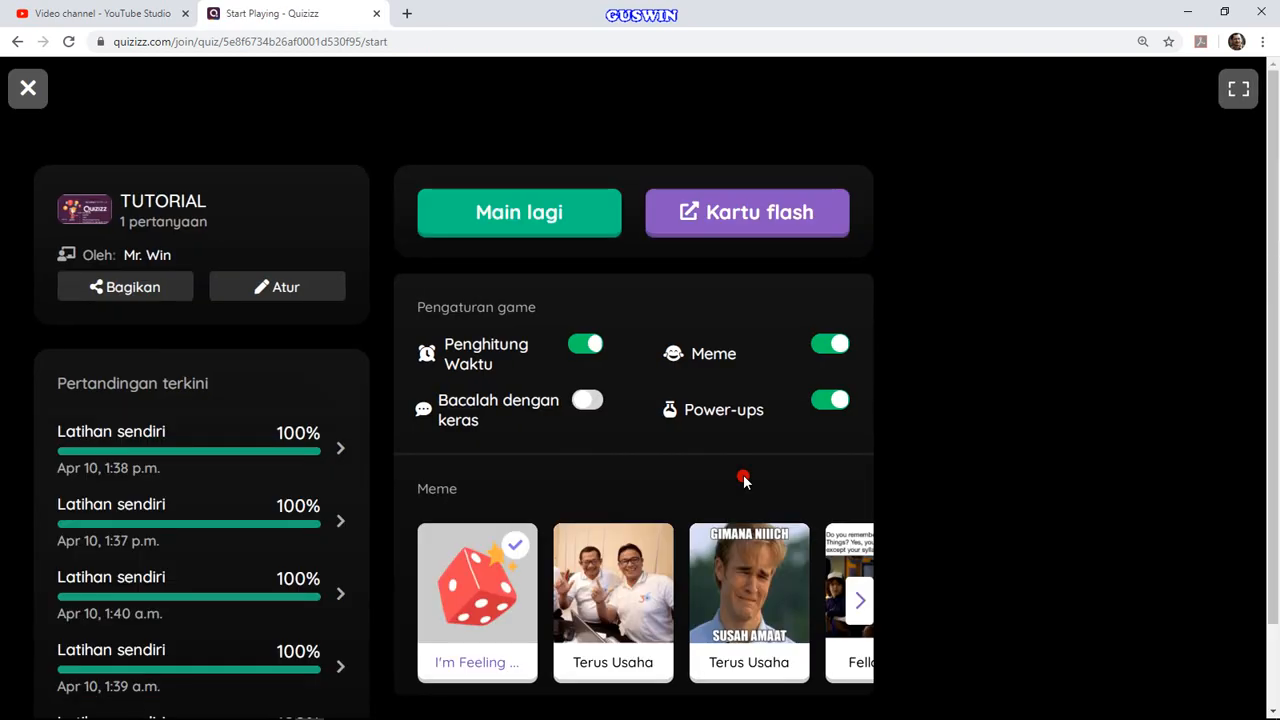
# - Start the solo practice game of the TUTORIAL quiz with the current game settings
pyautogui.click(580, 215)
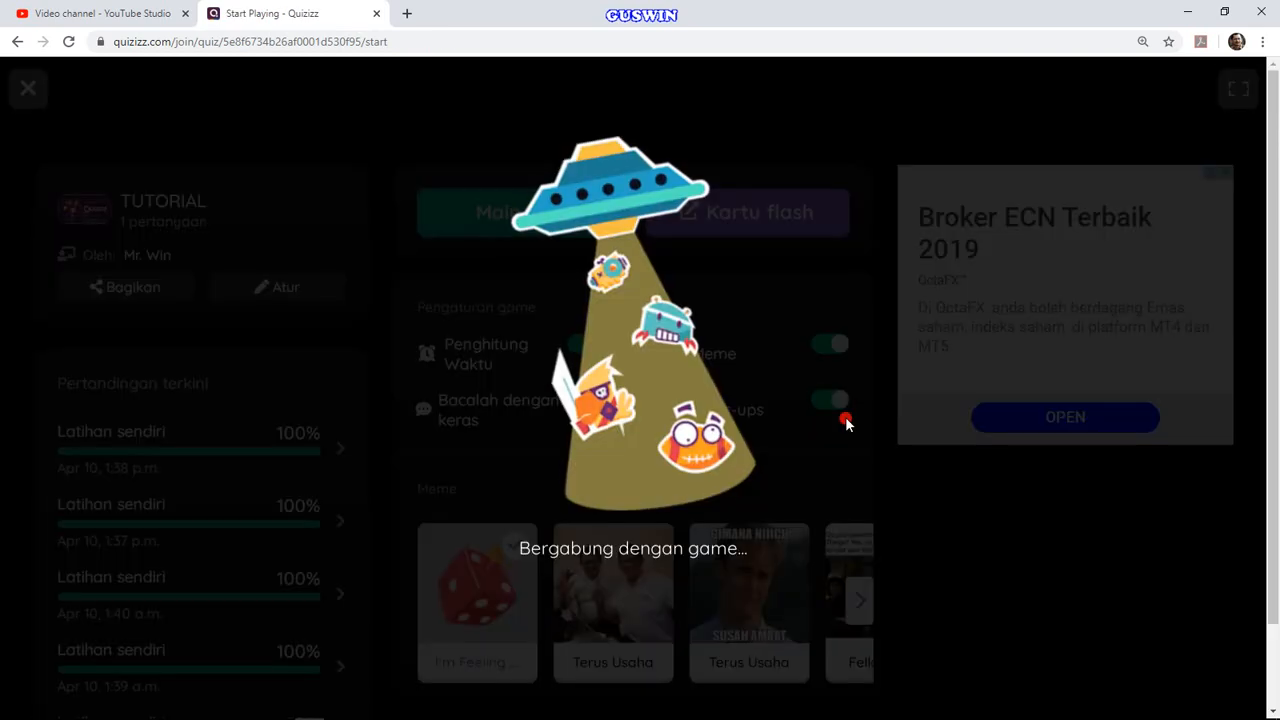
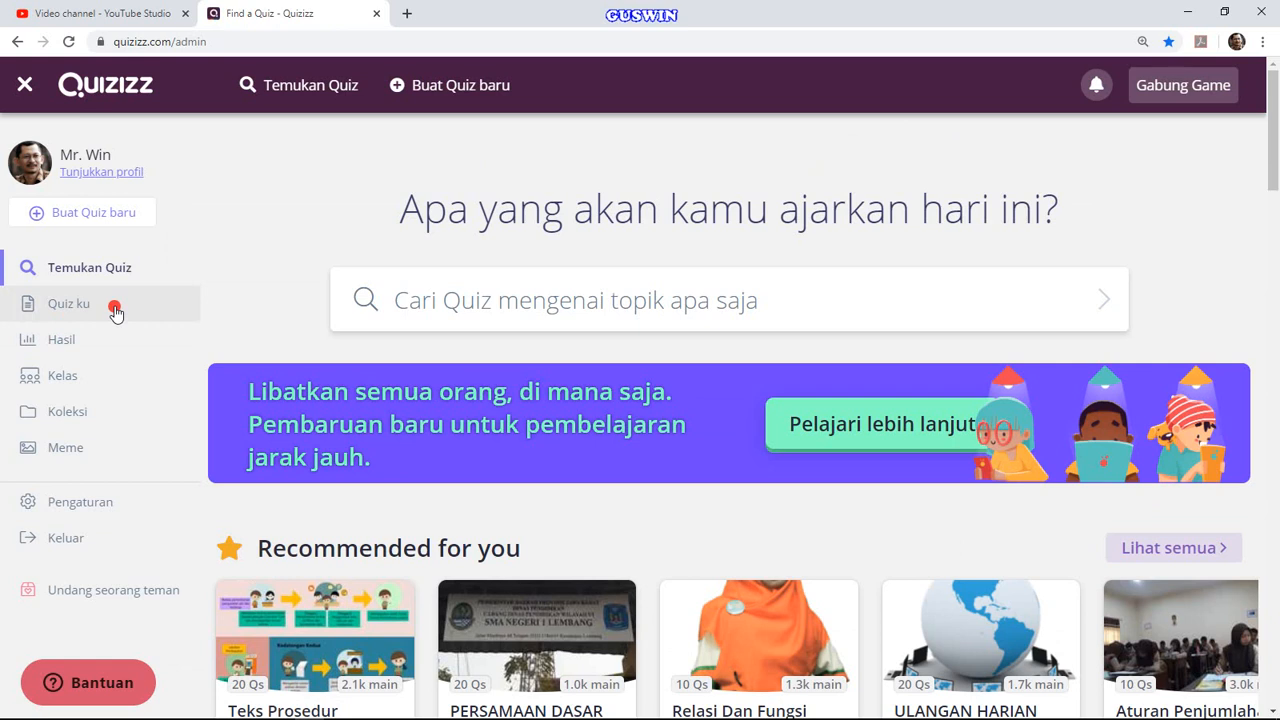
# - Open the TUTORIAL quiz from the list of own quizzes for editing
pyautogui.click(115, 312)
pyautogui.click(274, 270)
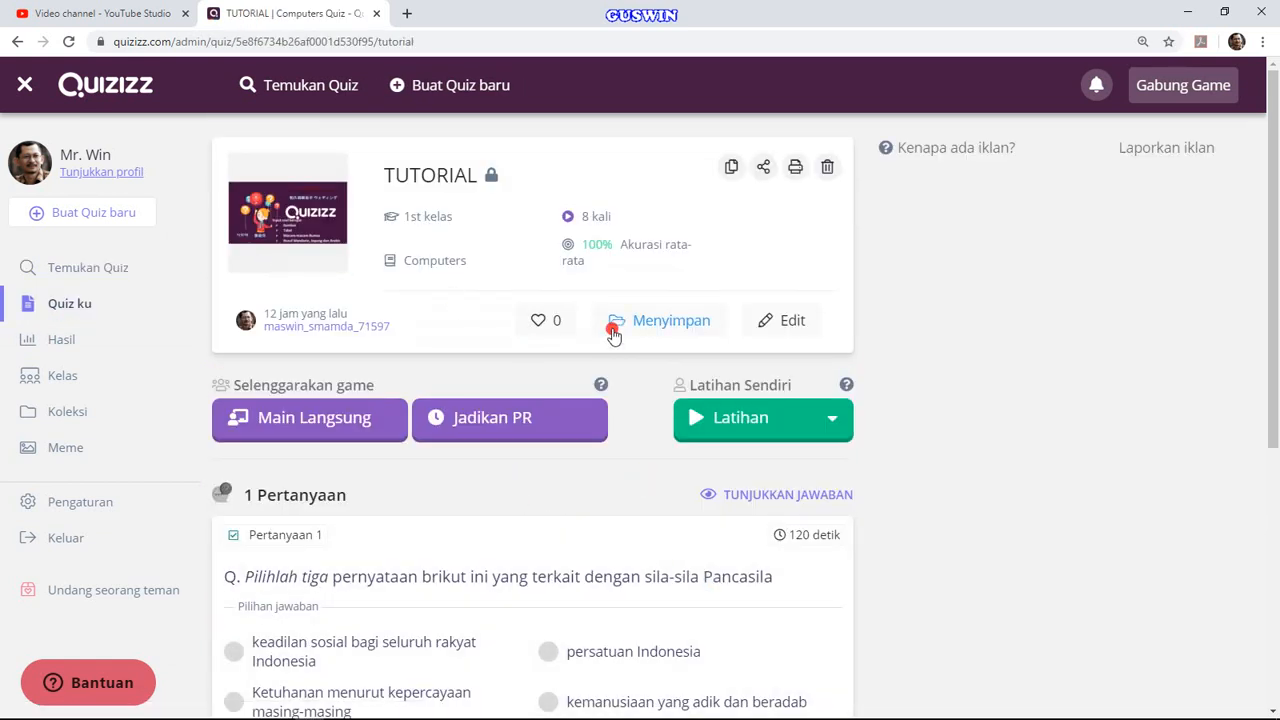
pyautogui.click(790, 320)
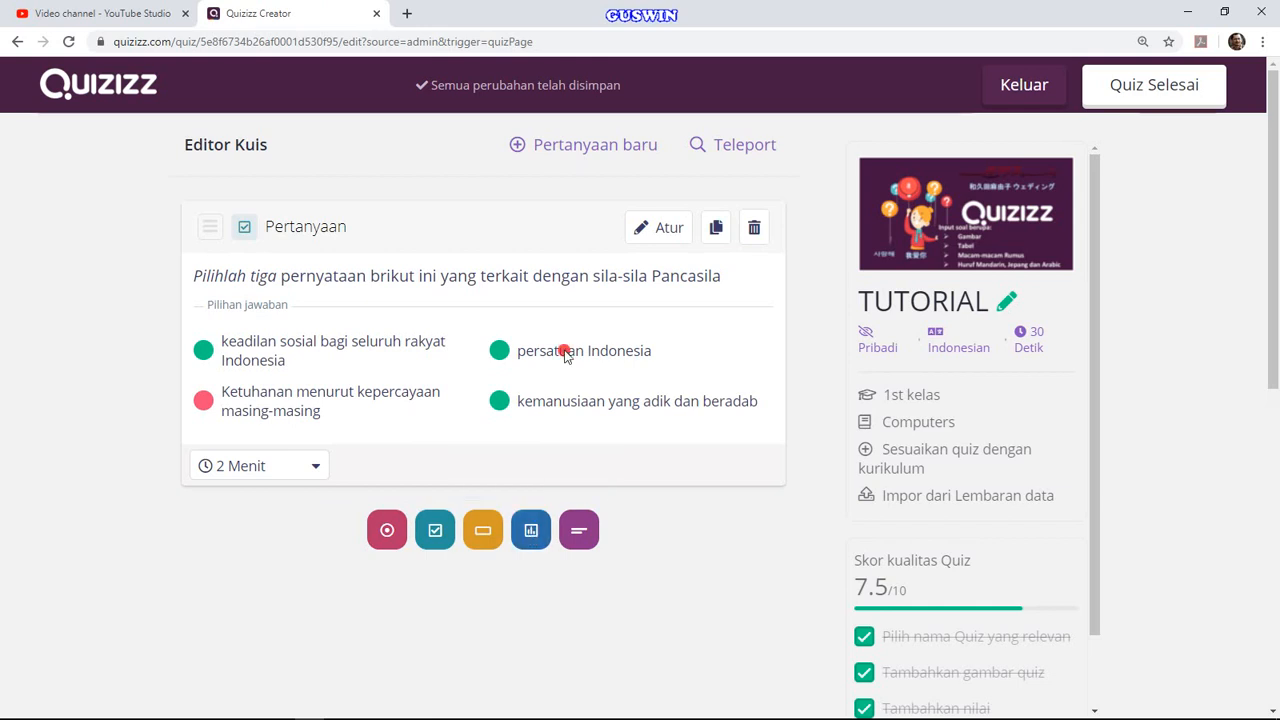
# - Start a new poll question (Pemilihan) and try its "Izinkan beberapa pilihan" option, leaving it off
pyautogui.click(580, 142)
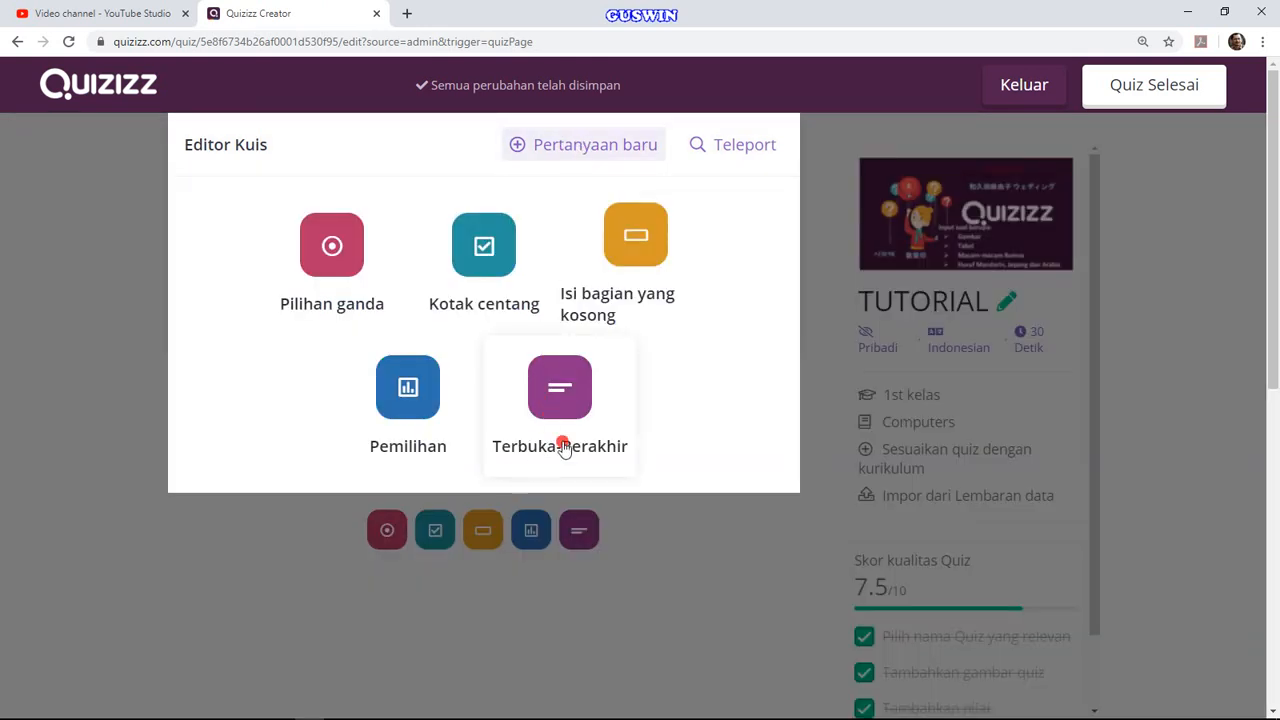
pyautogui.click(408, 388)
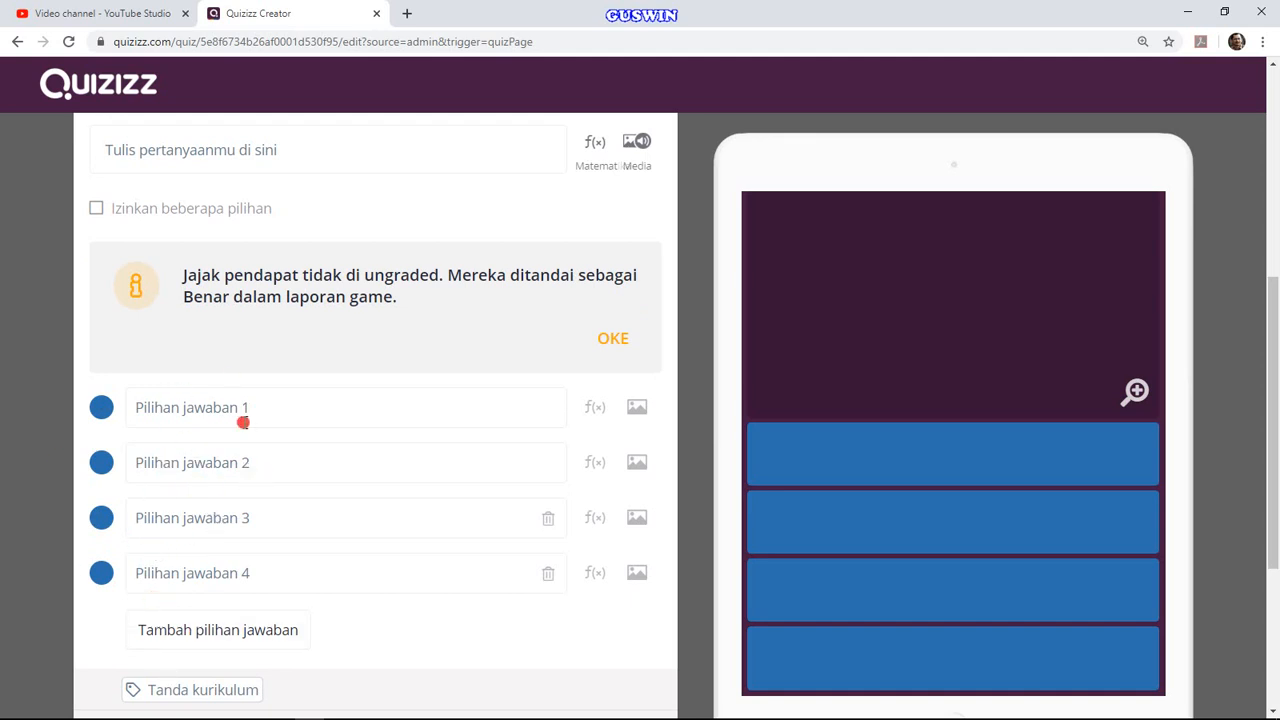
pyautogui.click(97, 210)
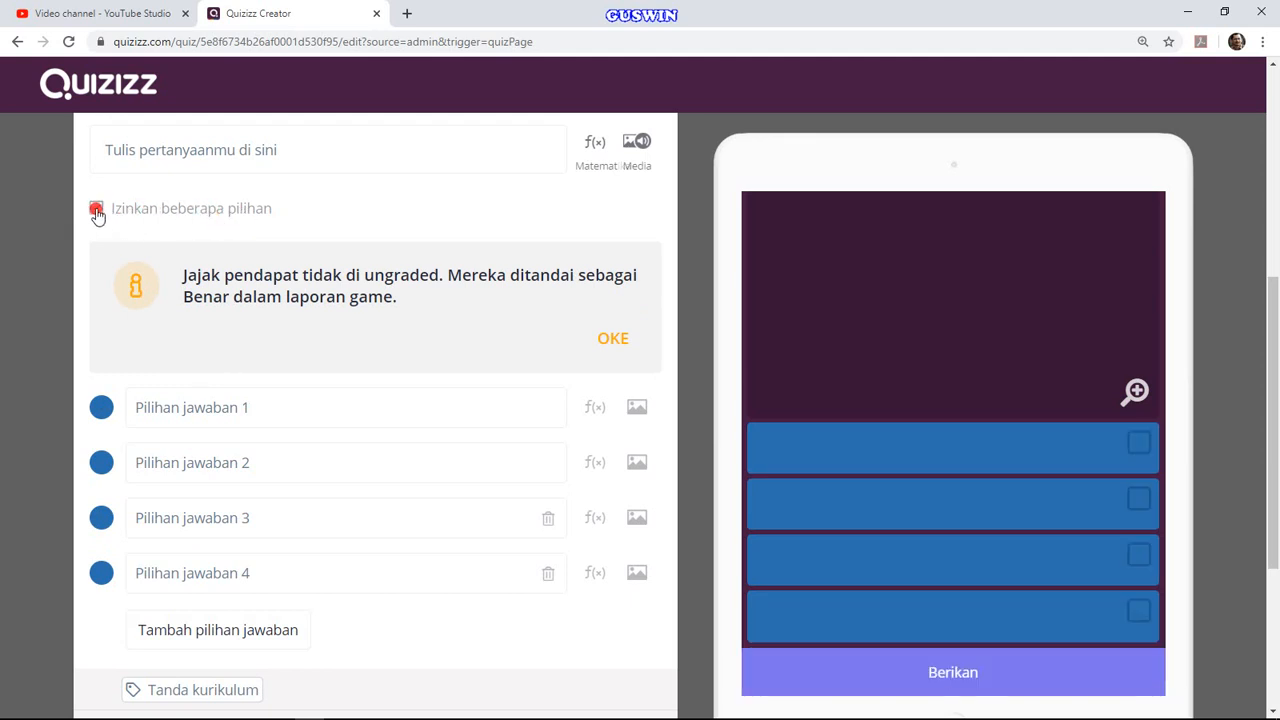
pyautogui.click(97, 212)
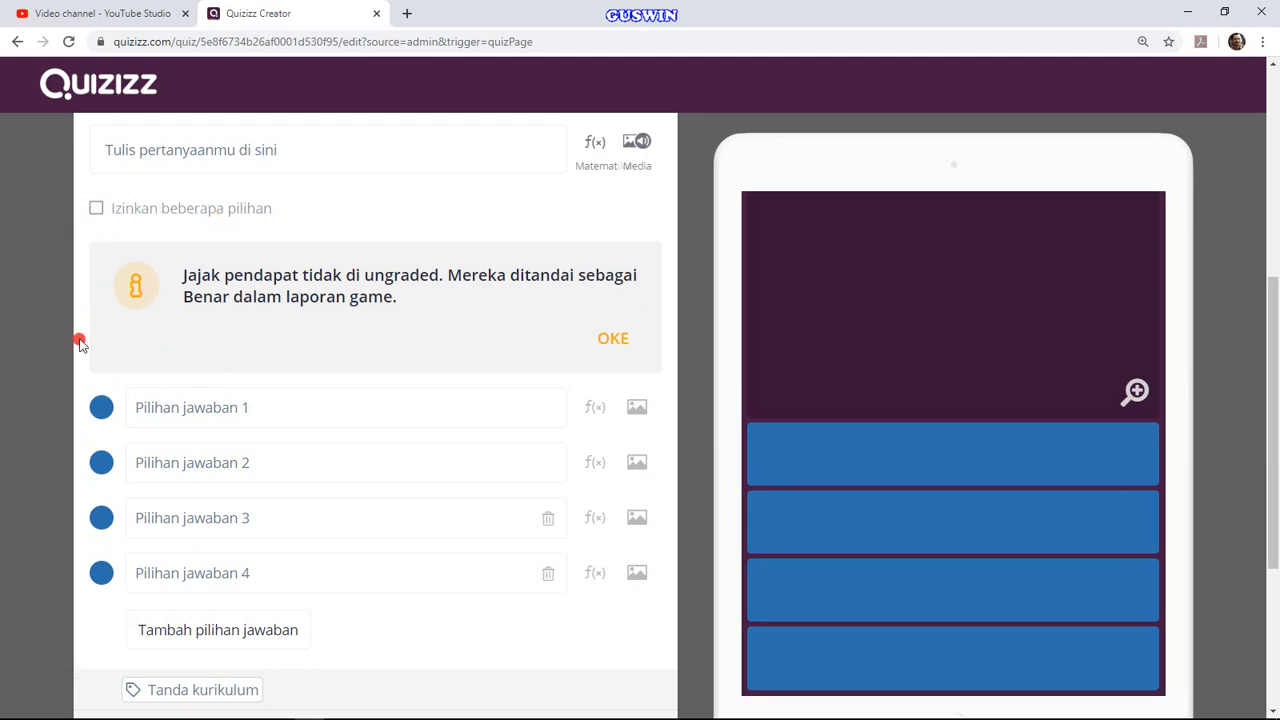
pyautogui.click(97, 211)
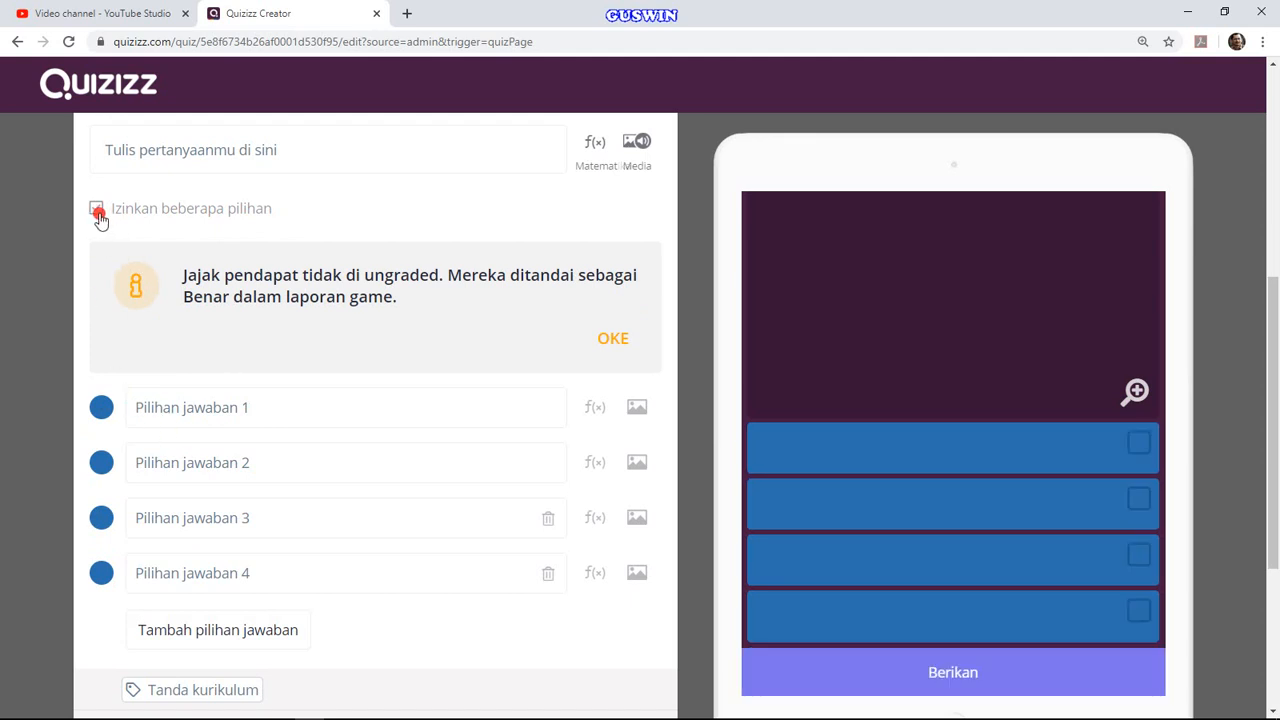
pyautogui.click(97, 212)
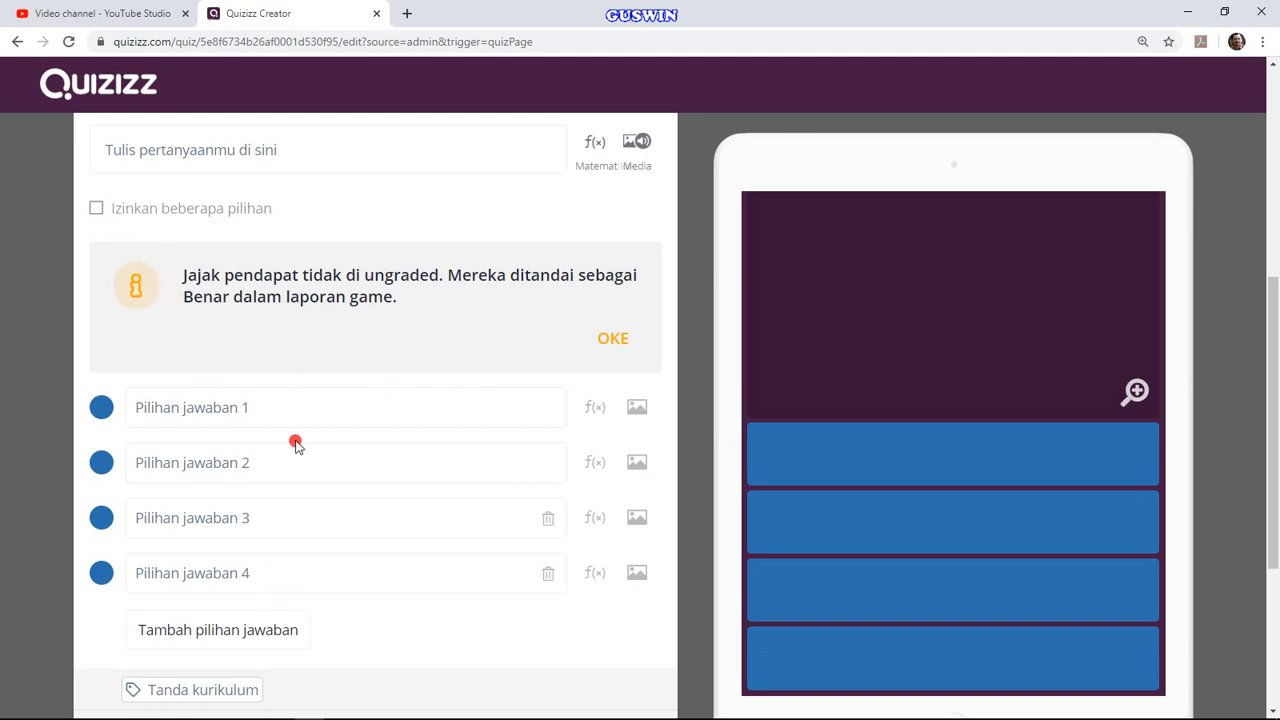
# - Review the question types offered for the new poll question and cancel the question without saving
pyautogui.scroll(1, 296, 445)
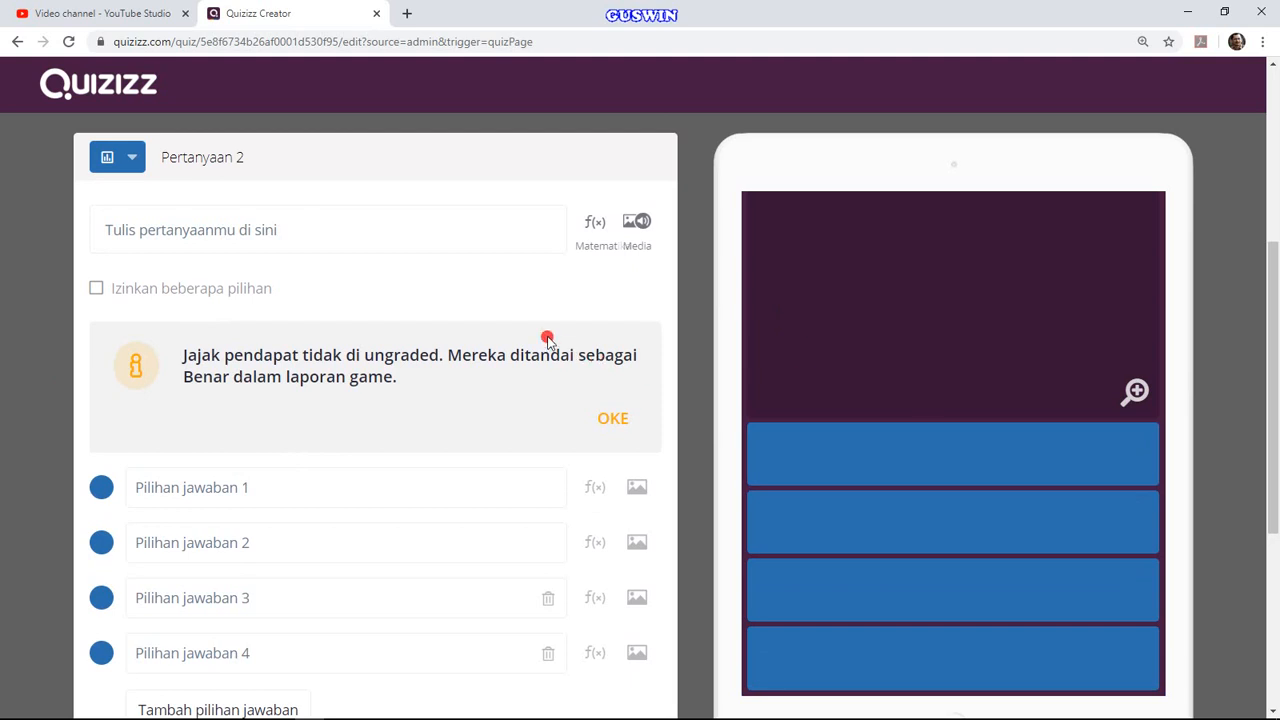
pyautogui.scroll(1, 503, 323)
pyautogui.click(108, 244)
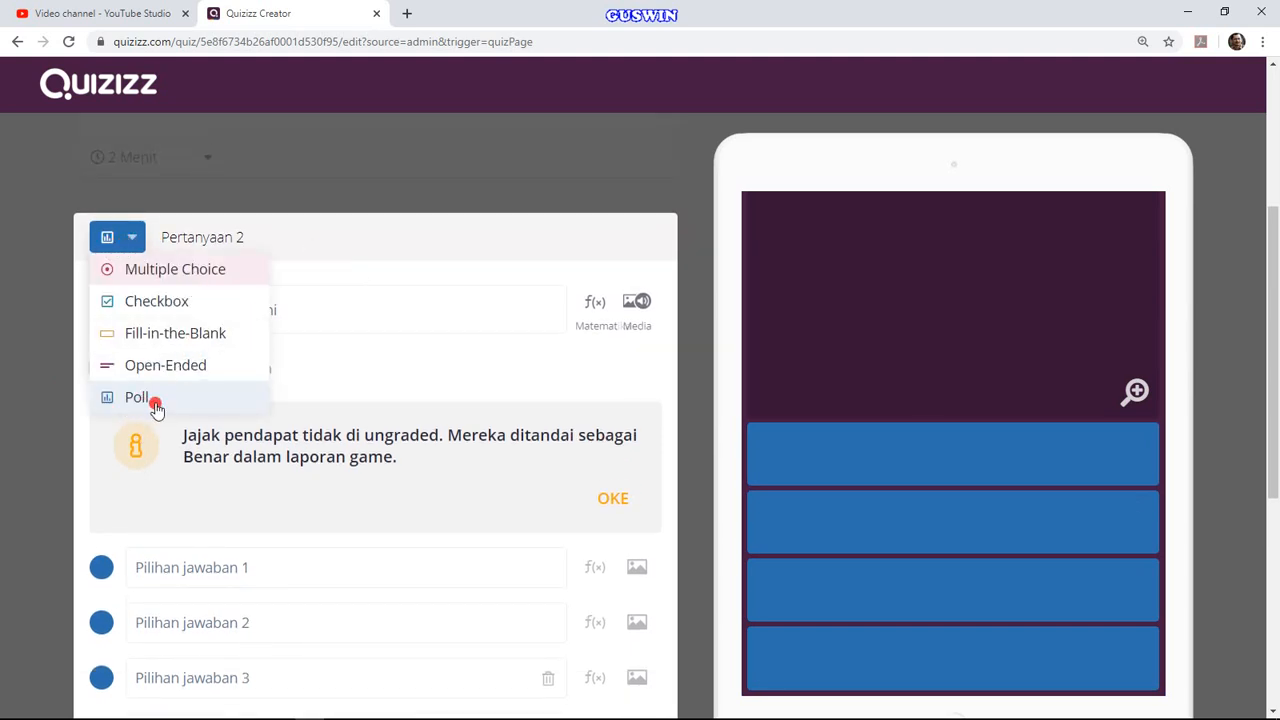
pyautogui.click(309, 197)
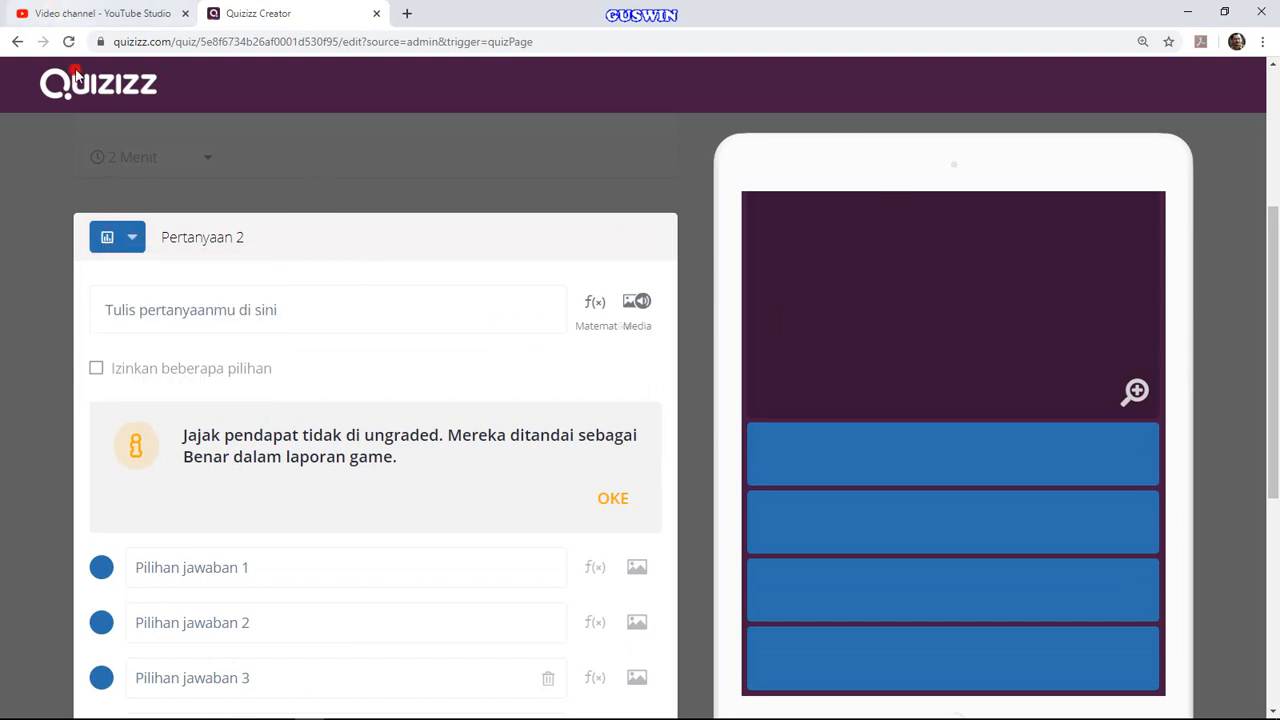
pyautogui.scroll(-4, 246, 314)
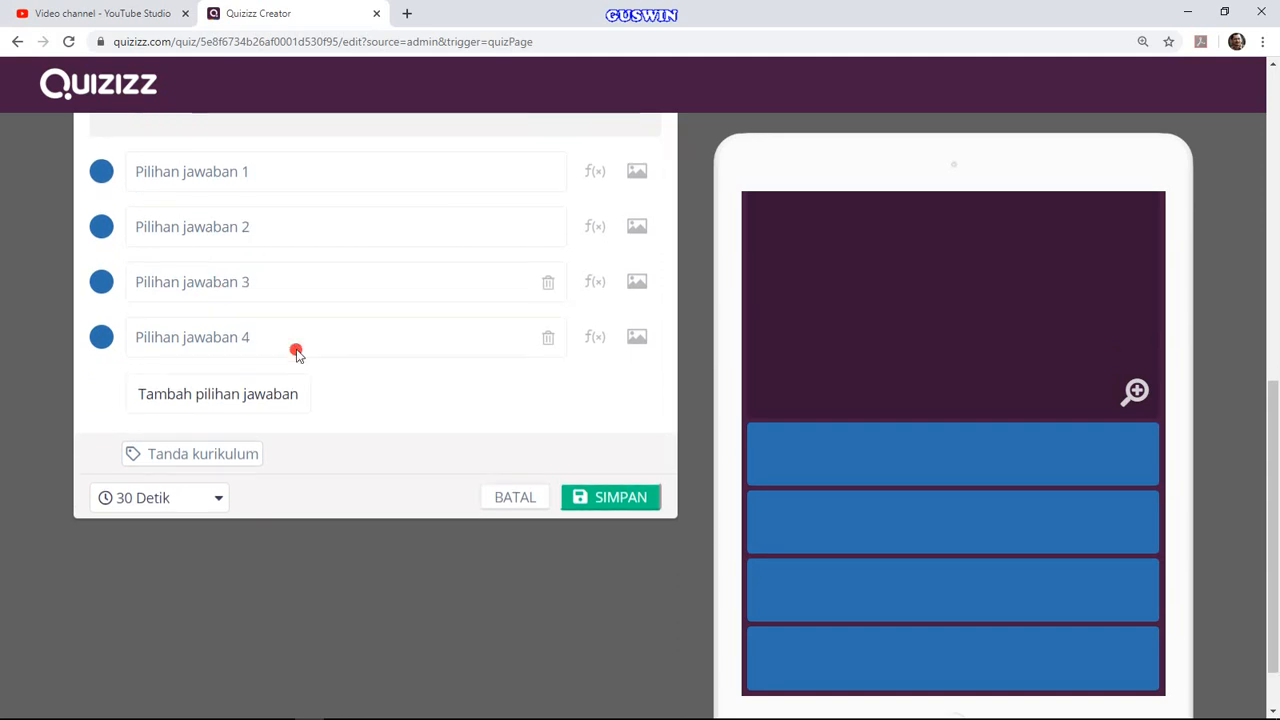
pyautogui.click(506, 493)
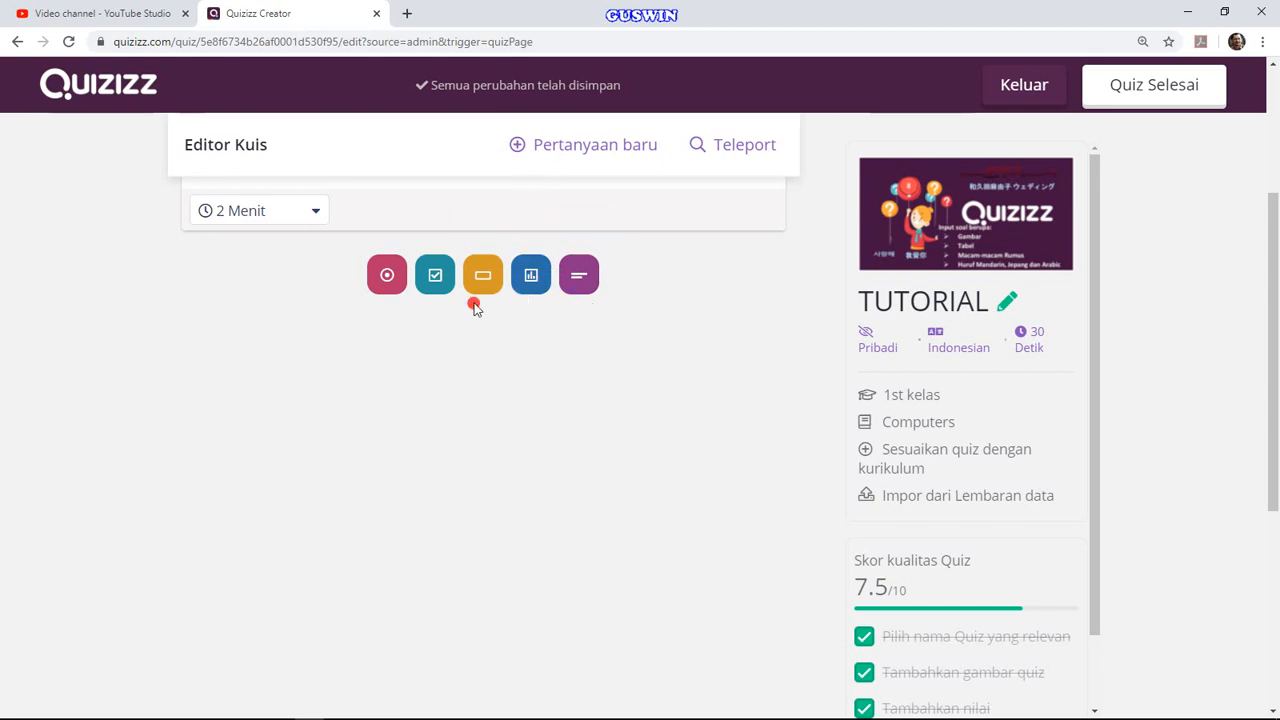
# - Open the view for reordering the quiz's questions from the Pancasila checkbox question
pyautogui.scroll(2, 614, 414)
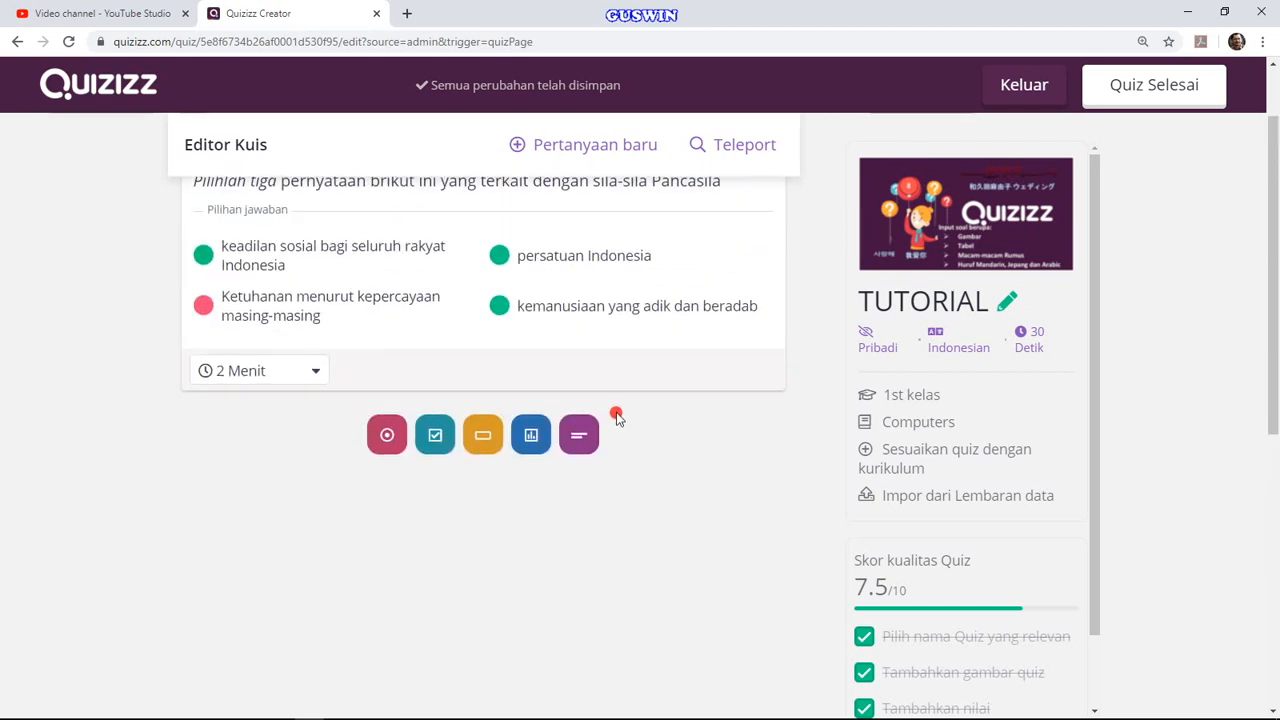
pyautogui.scroll(1, 617, 414)
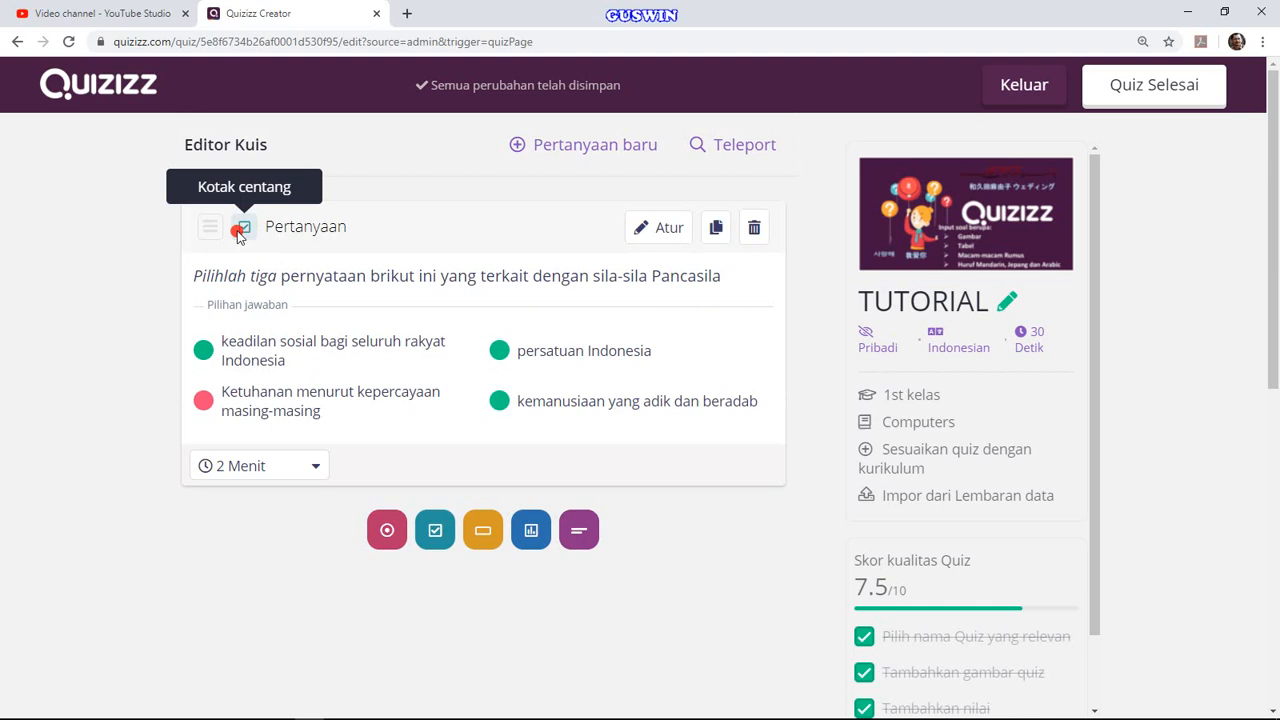
pyautogui.click(209, 228)
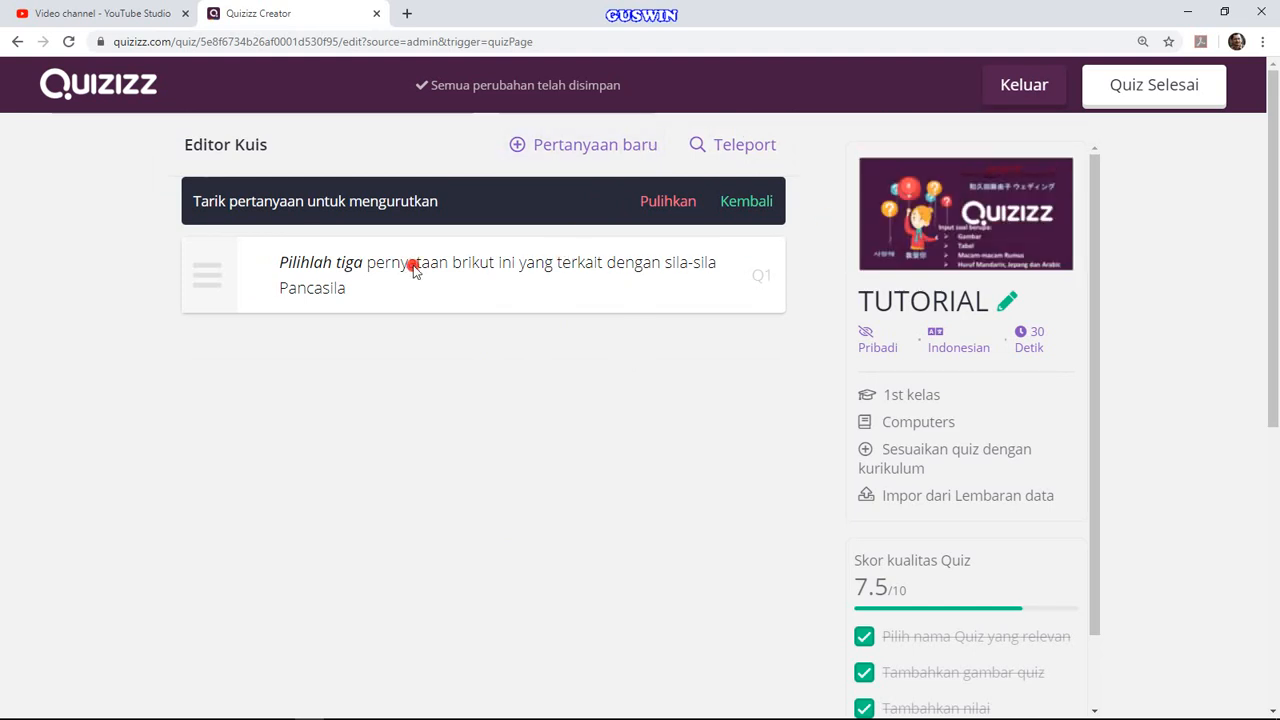
# - Finish editing the quiz and open it for solo practice play
pyautogui.click(1114, 88)
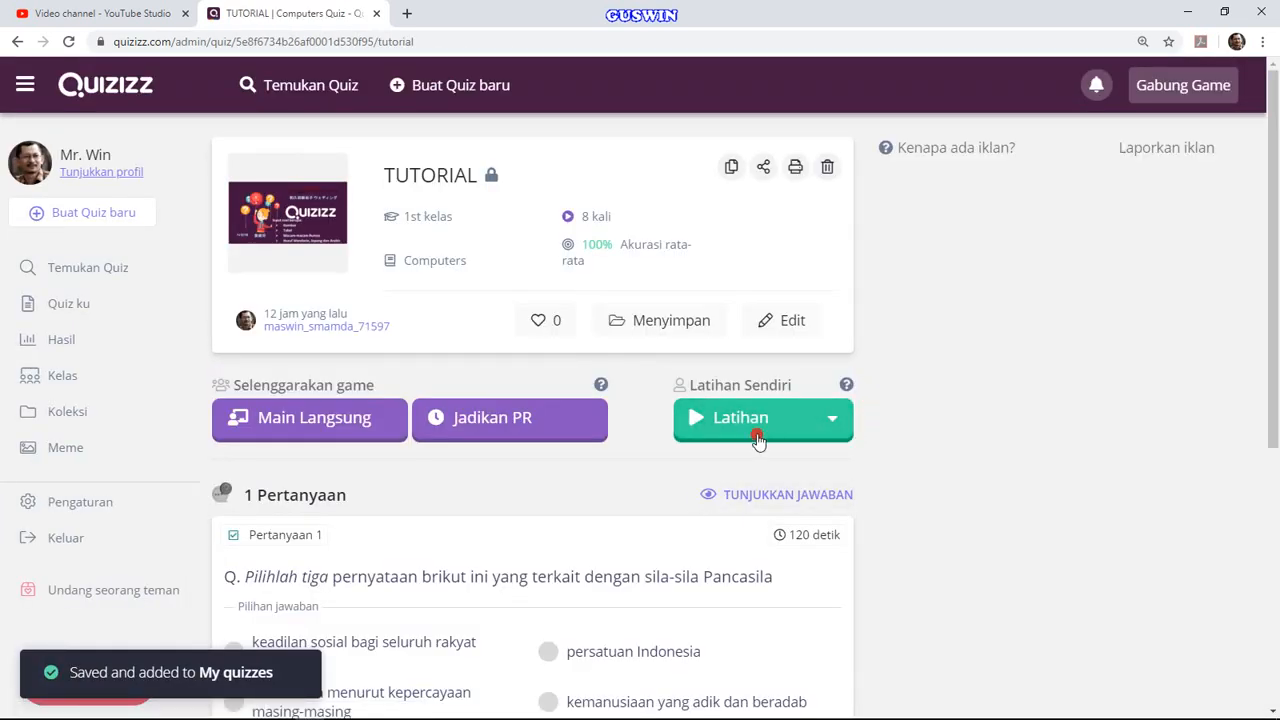
pyautogui.click(826, 424)
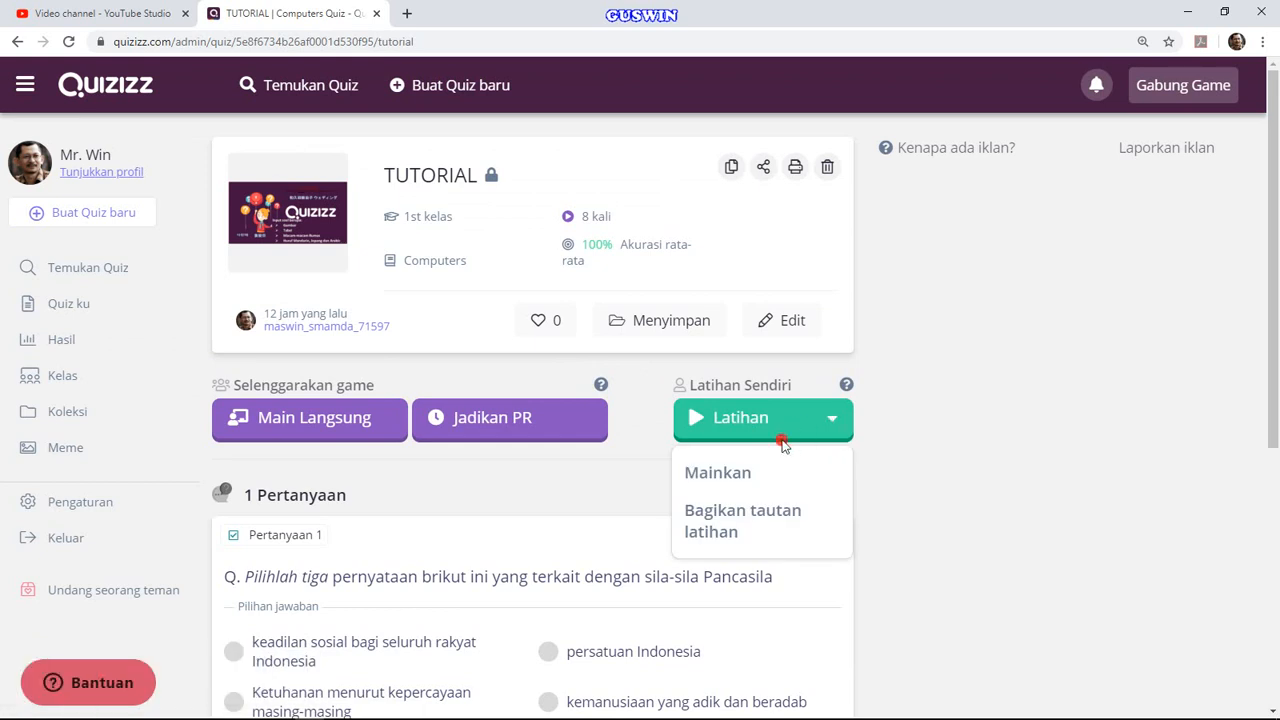
pyautogui.click(746, 476)
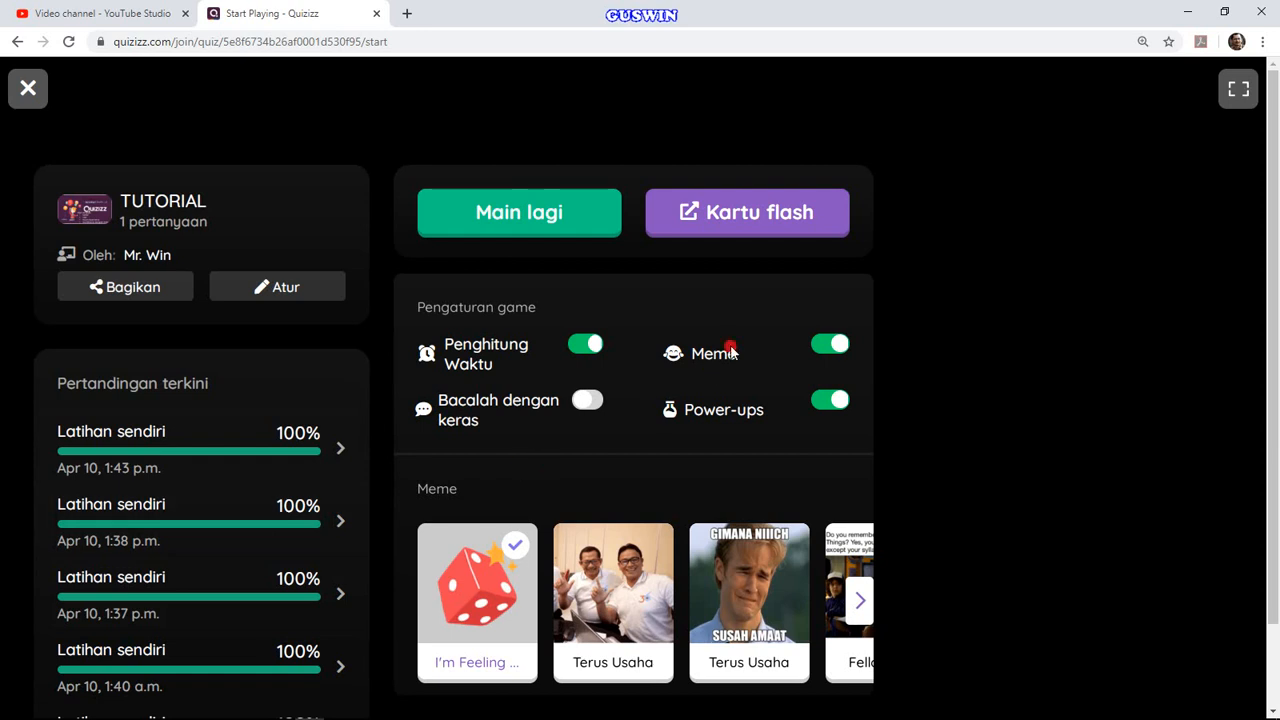
pyautogui.click(590, 215)
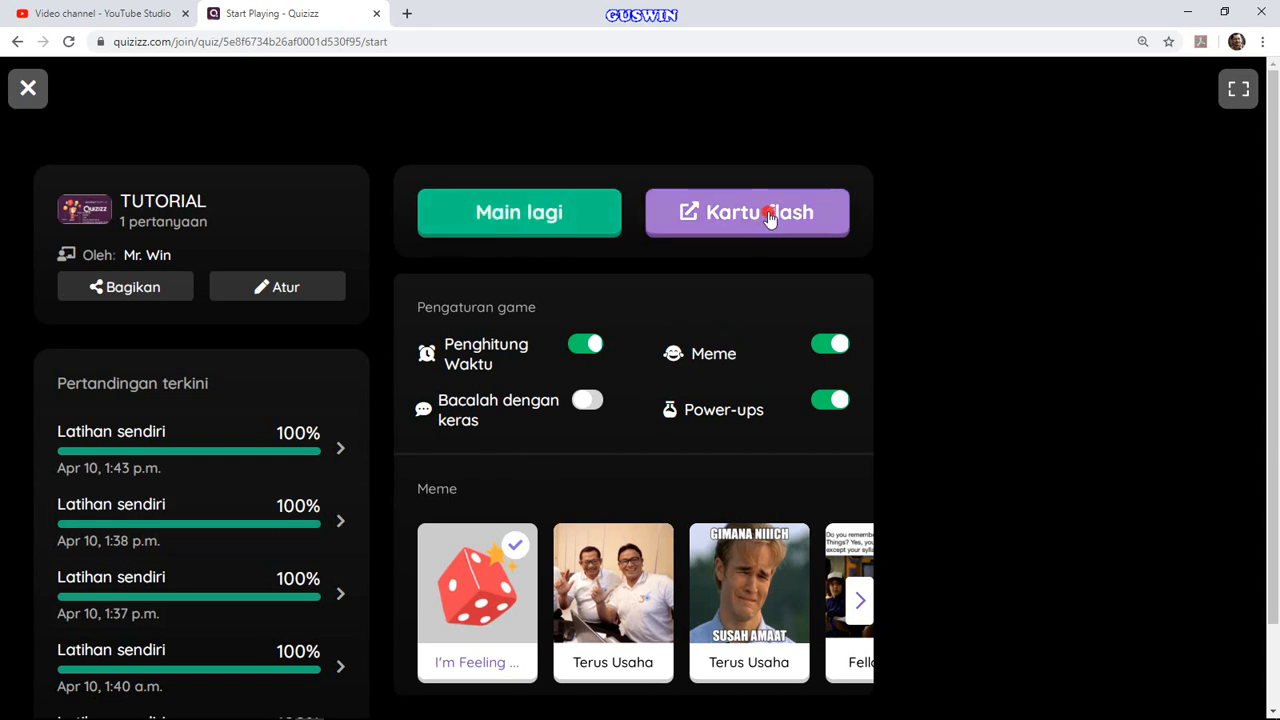
# - Go through the quiz's flashcards, viewing the answer options, flipping the card and marking it as understood, and close them
pyautogui.click(799, 224)
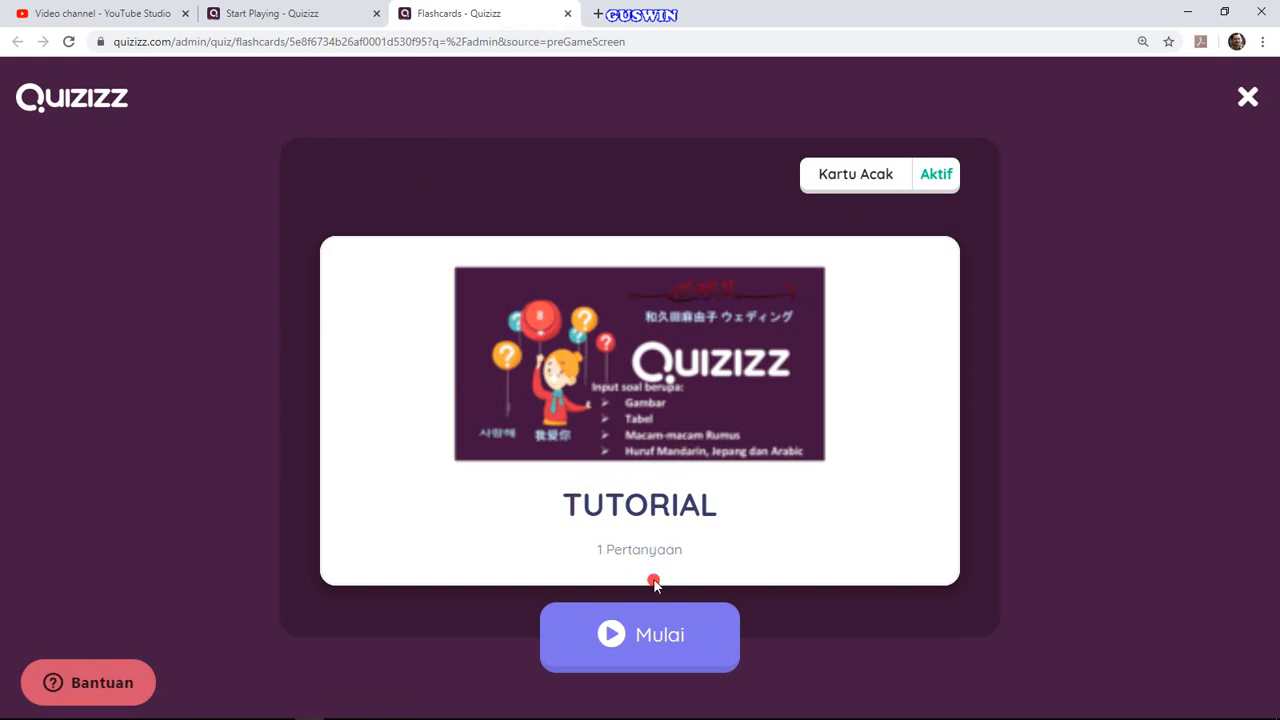
pyautogui.click(614, 632)
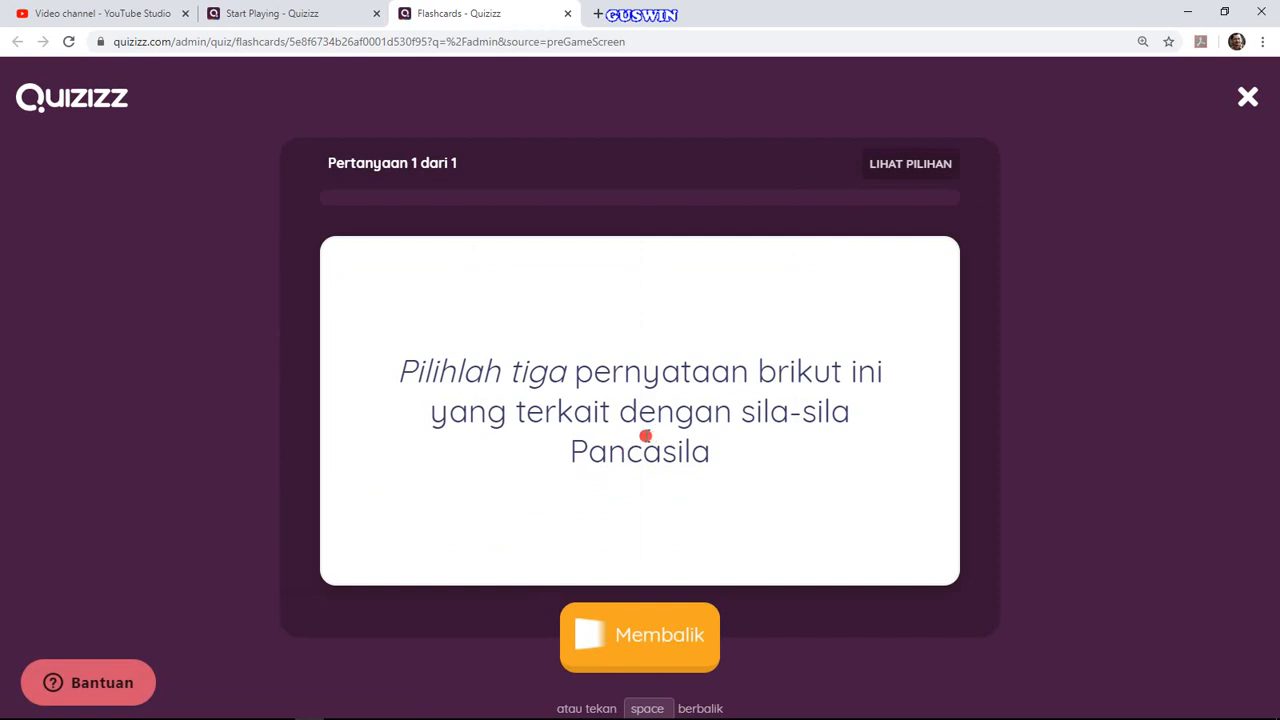
pyautogui.click(948, 163)
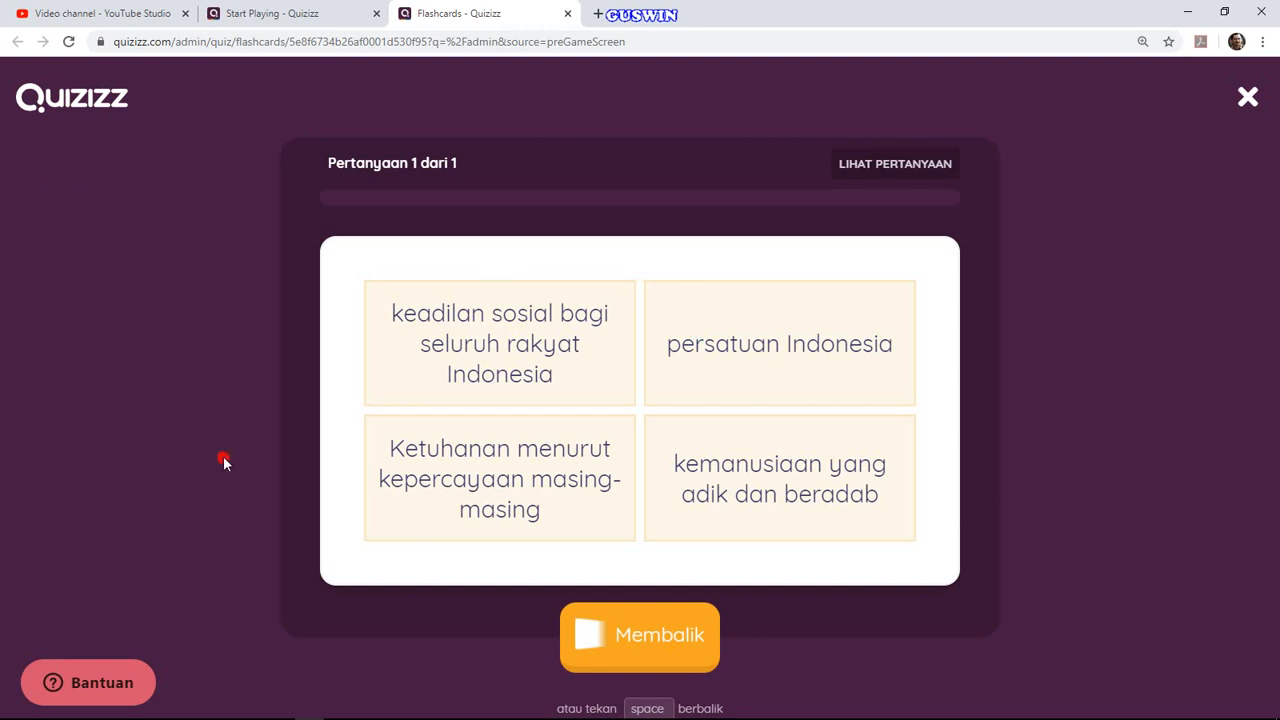
pyautogui.click(703, 640)
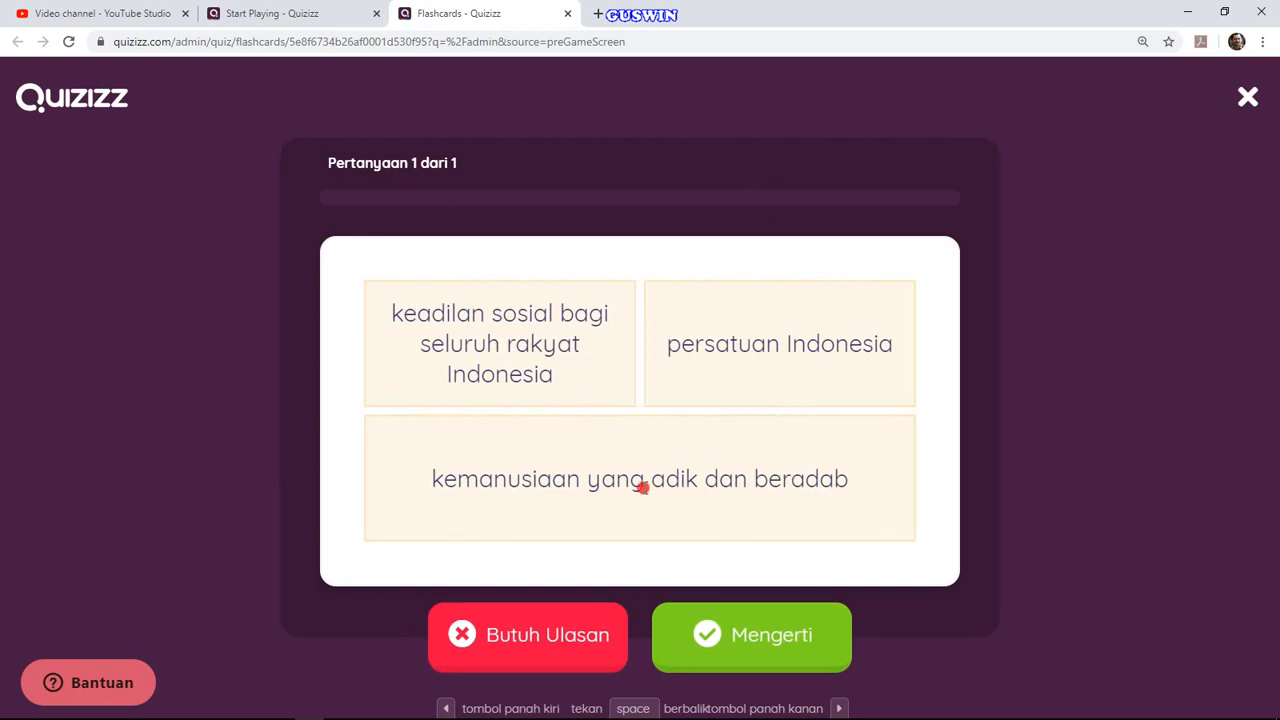
pyautogui.click(708, 642)
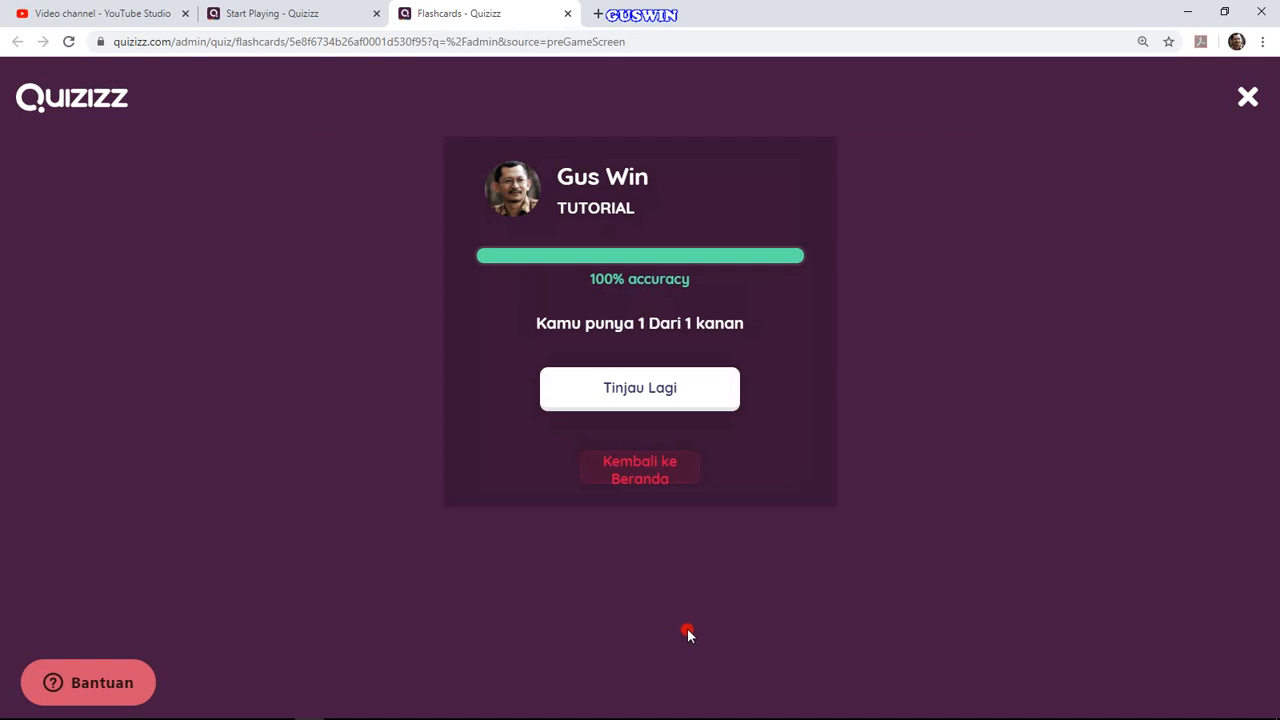
pyautogui.click(570, 14)
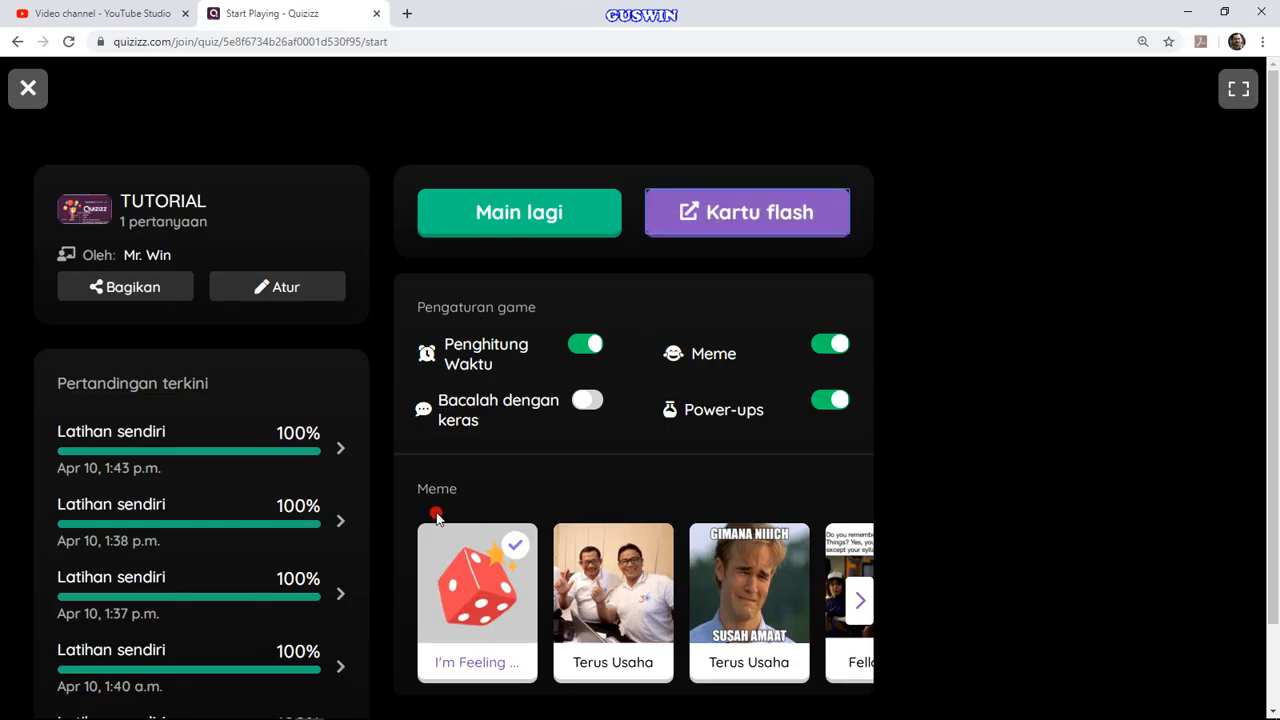
# - Leave the practice start screen and open the list of own quizzes
pyautogui.scroll(-1, 435, 515)
pyautogui.scroll(1, 397, 506)
pyautogui.click(36, 100)
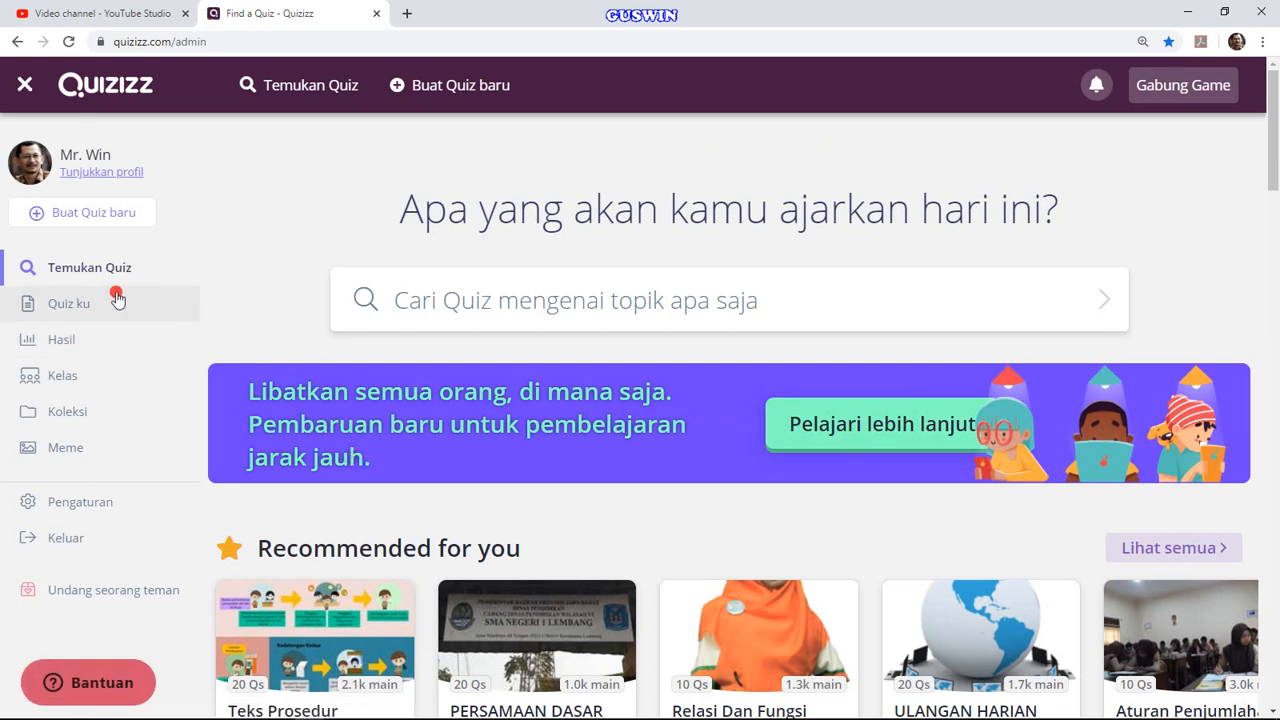
pyautogui.click(79, 316)
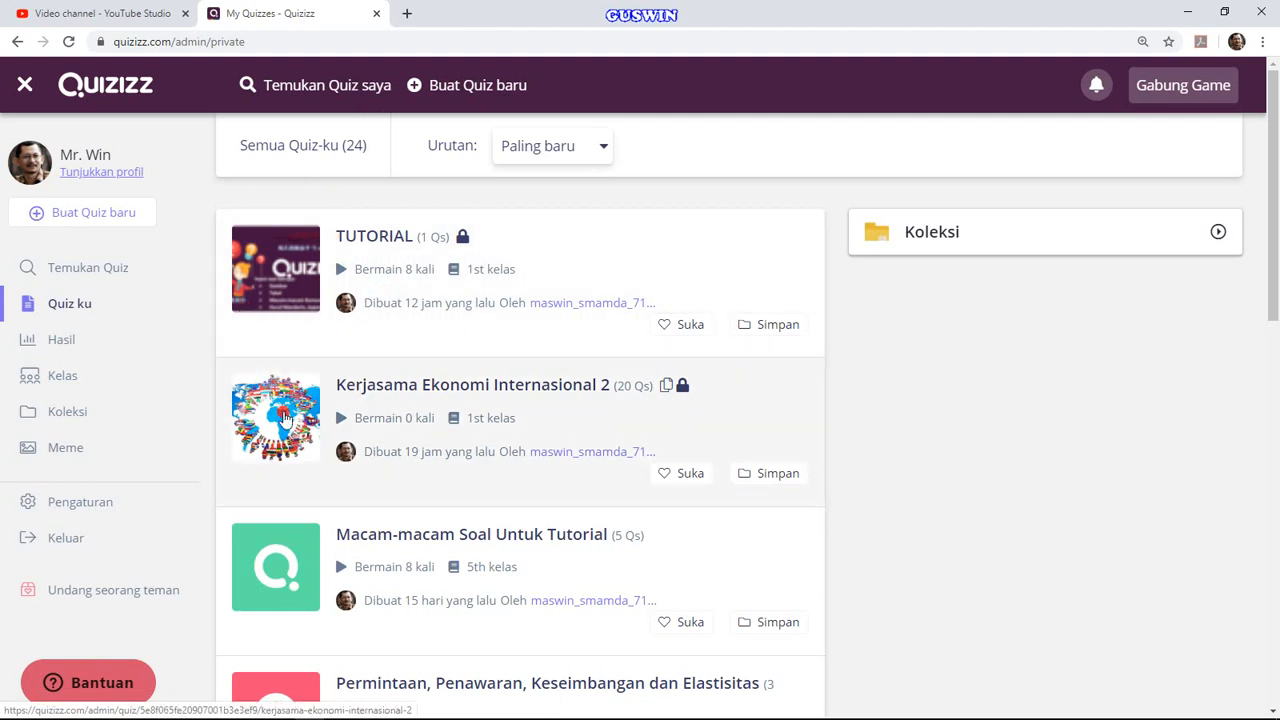
# - Look through the list of own quizzes, examining their titles and play details, and return to the newest one
pyautogui.scroll(-1, 288, 437)
pyautogui.scroll(-3, 288, 437)
pyautogui.scroll(-3, 278, 443)
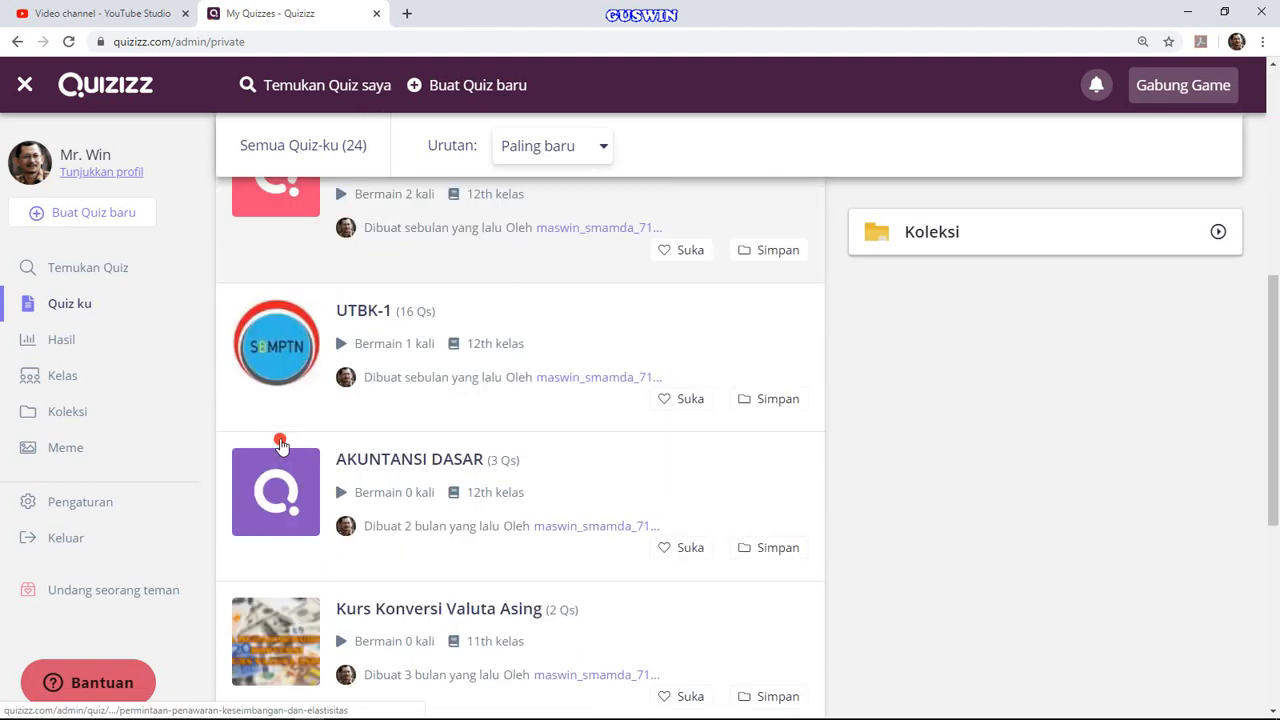
pyautogui.scroll(-3, 284, 488)
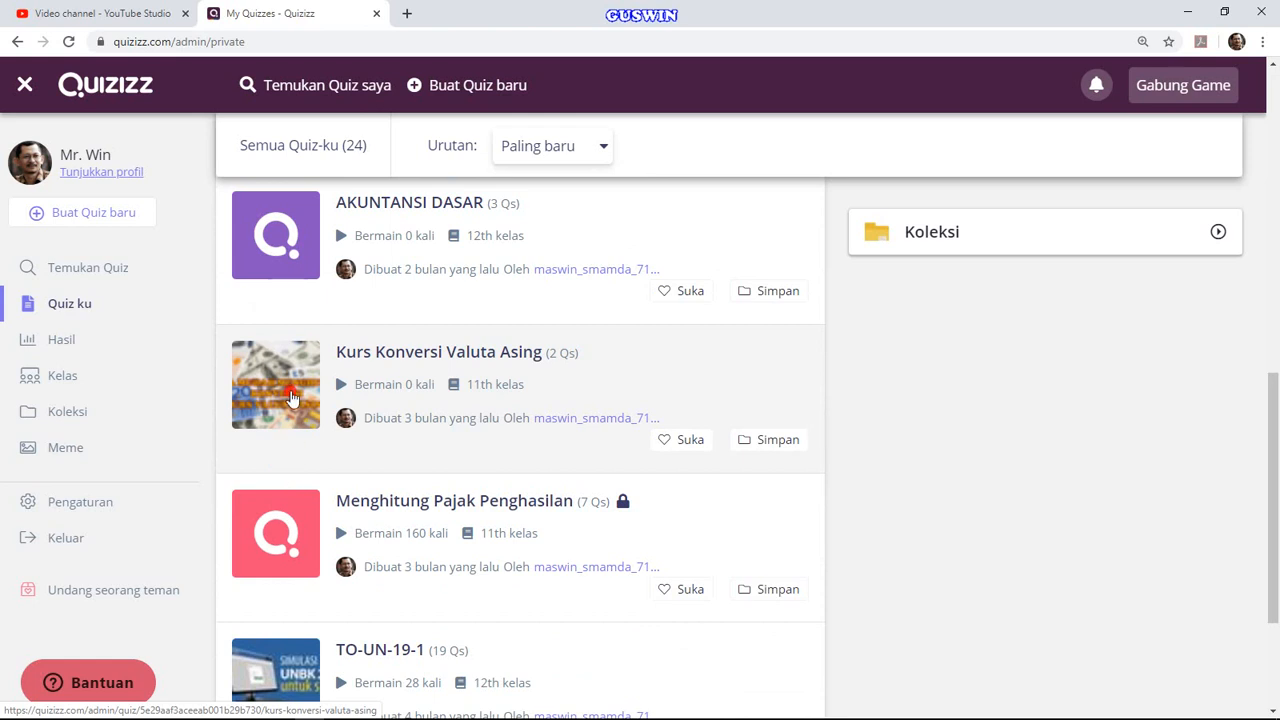
pyautogui.scroll(-3, 303, 430)
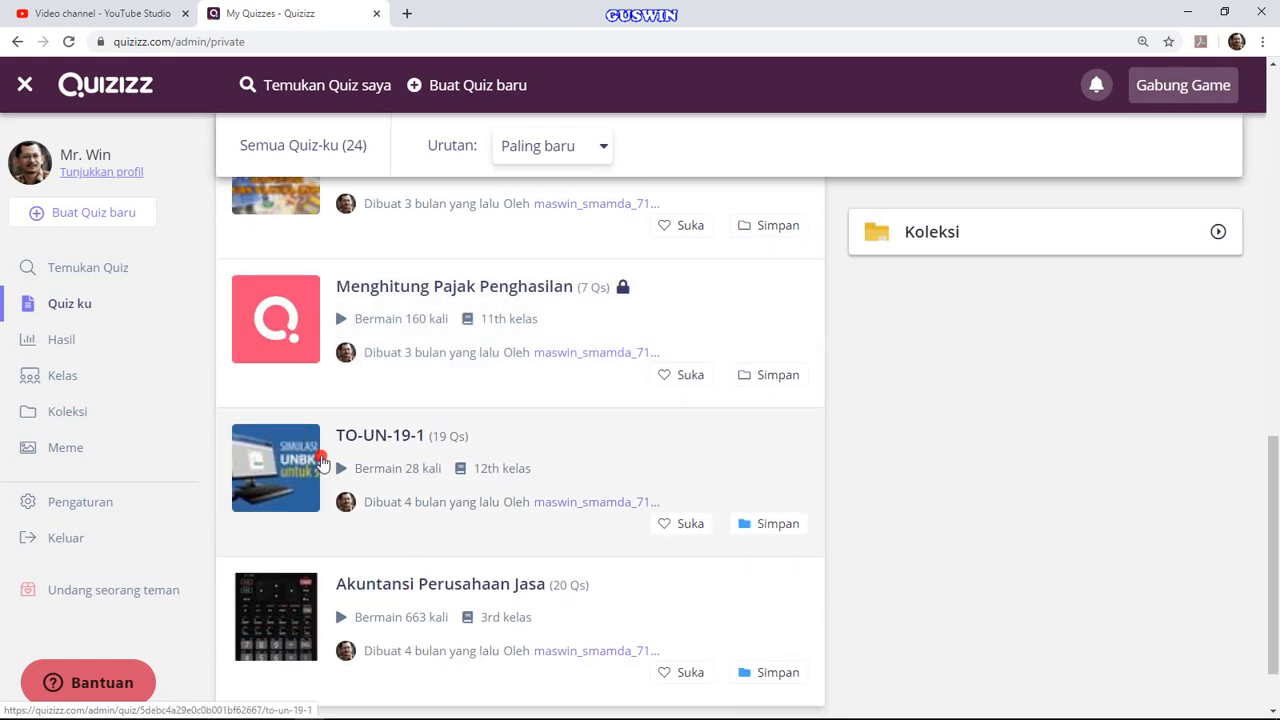
pyautogui.scroll(4, 334, 432)
pyautogui.scroll(-3, 334, 432)
pyautogui.scroll(8, 327, 456)
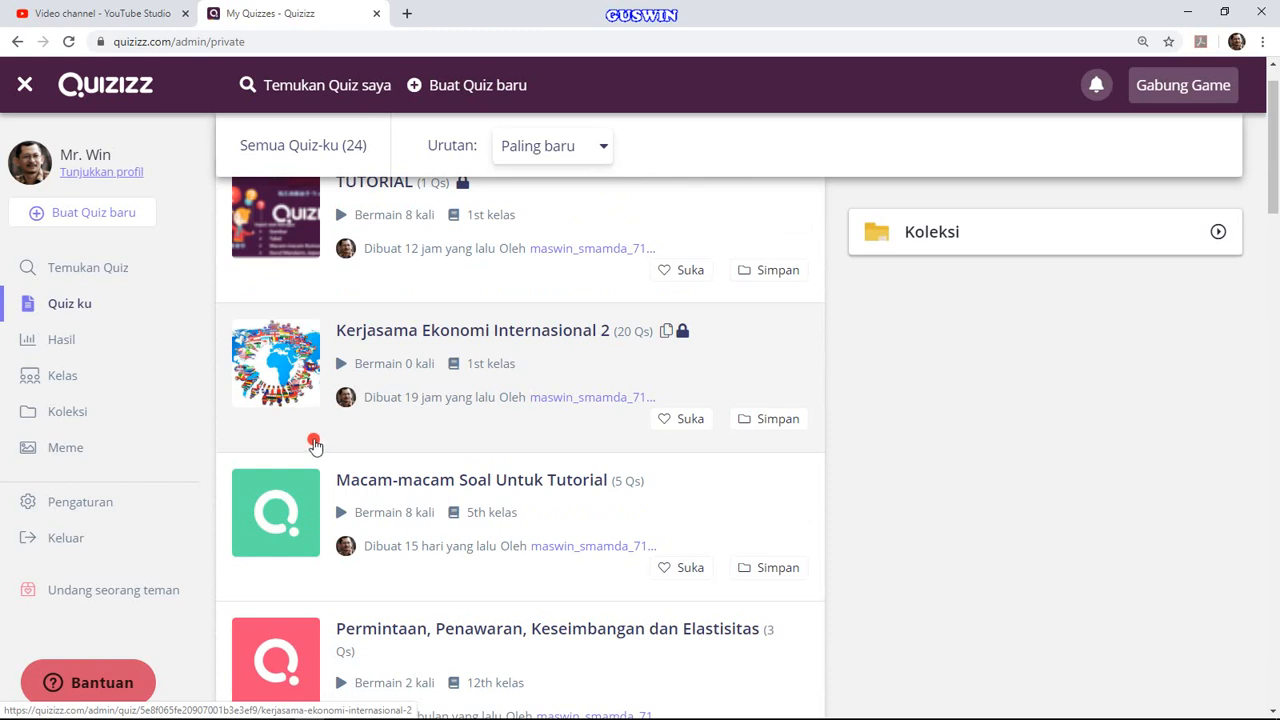
pyautogui.scroll(1, 314, 446)
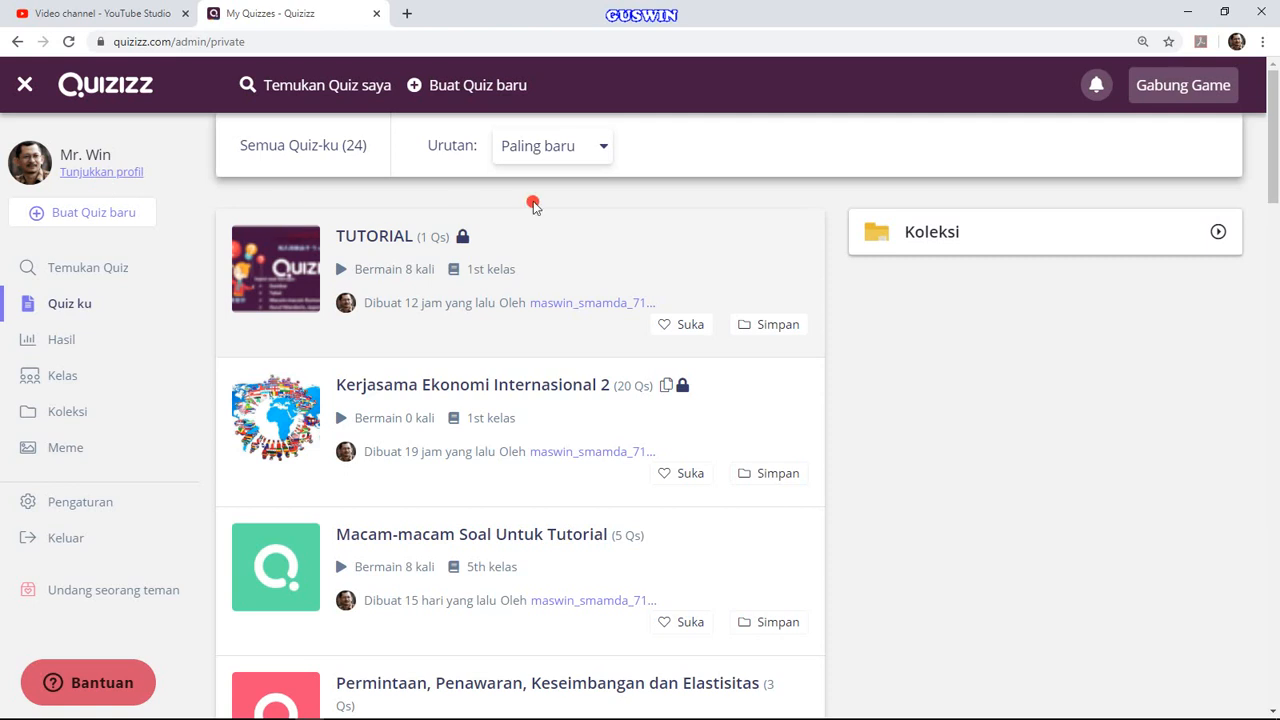
# - Open the TUTORIAL quiz's details page and view the explanation of the live and homework hosting options
pyautogui.click(265, 268)
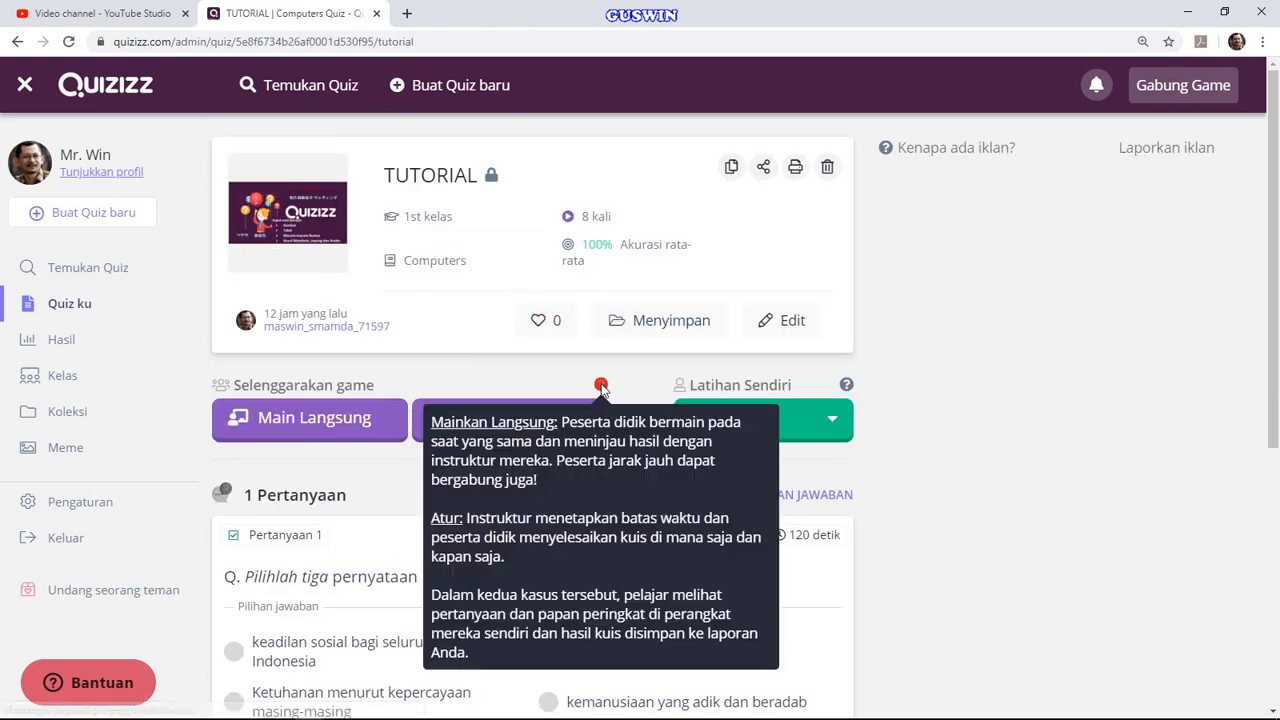
pyautogui.moveTo(668, 242)
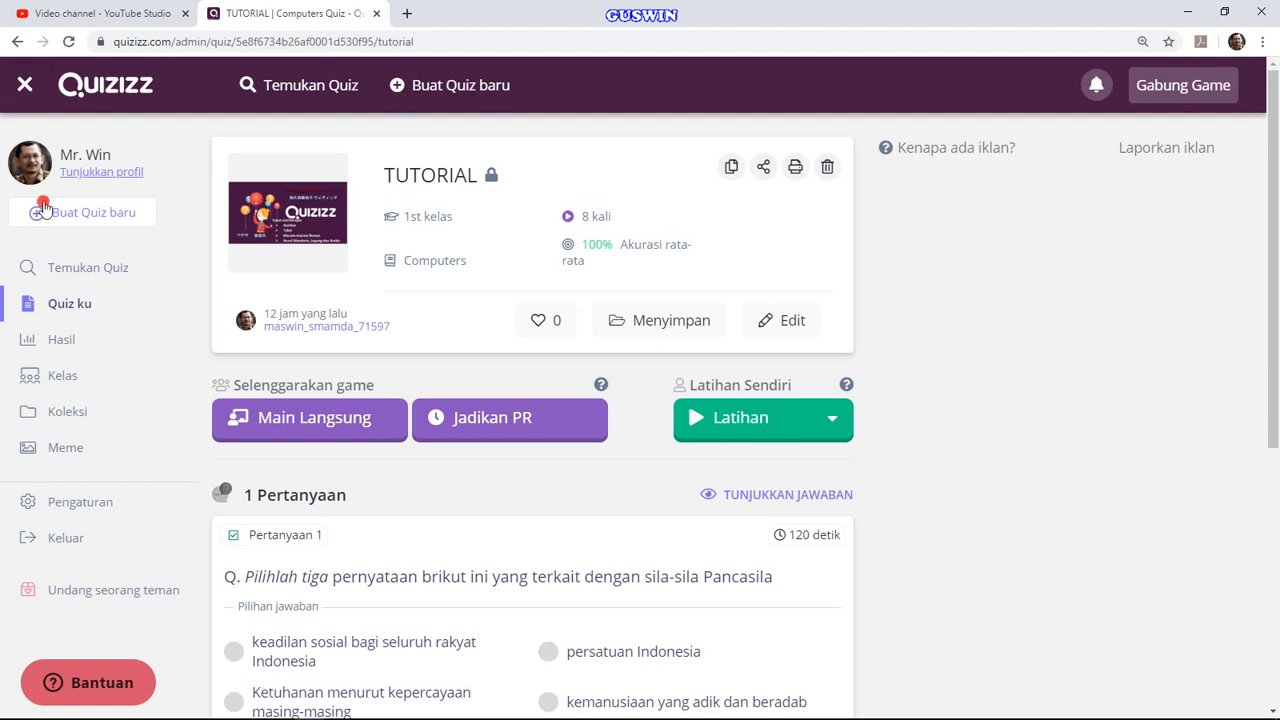
# - Open the quiz finder and search all quizzes for "Akuntansi Jasa"
pyautogui.click(72, 276)
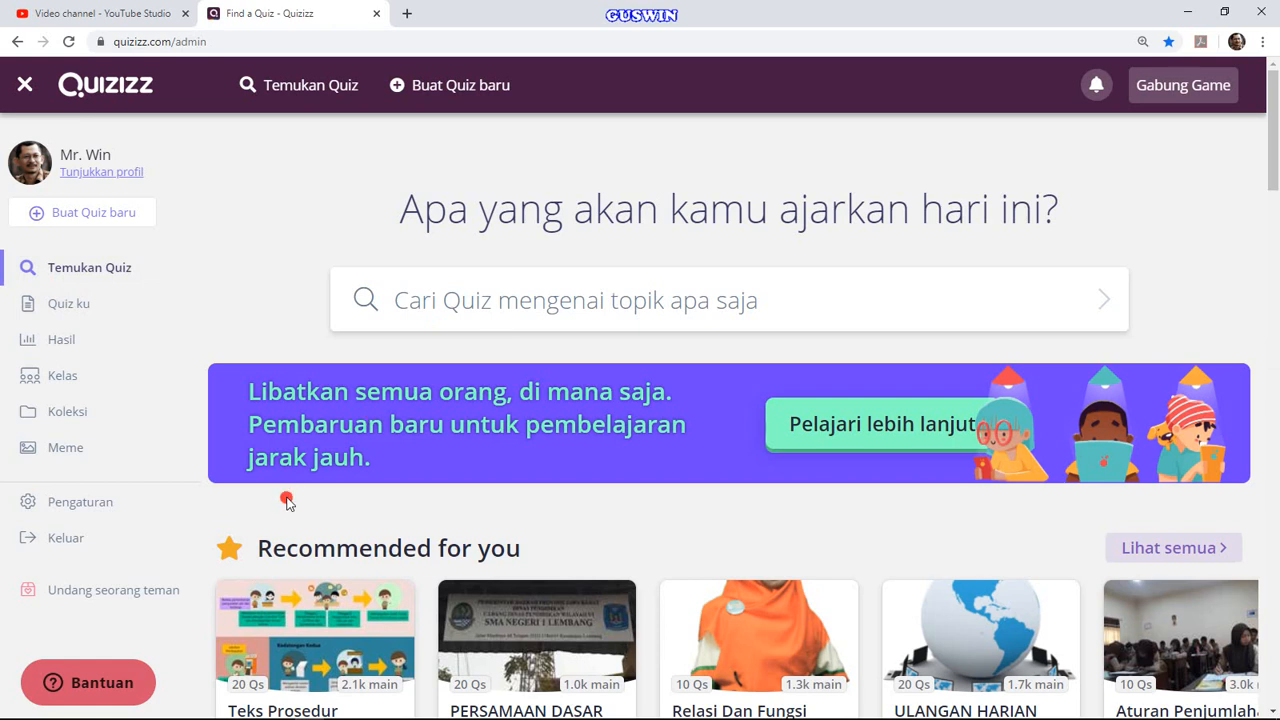
pyautogui.click(450, 300)
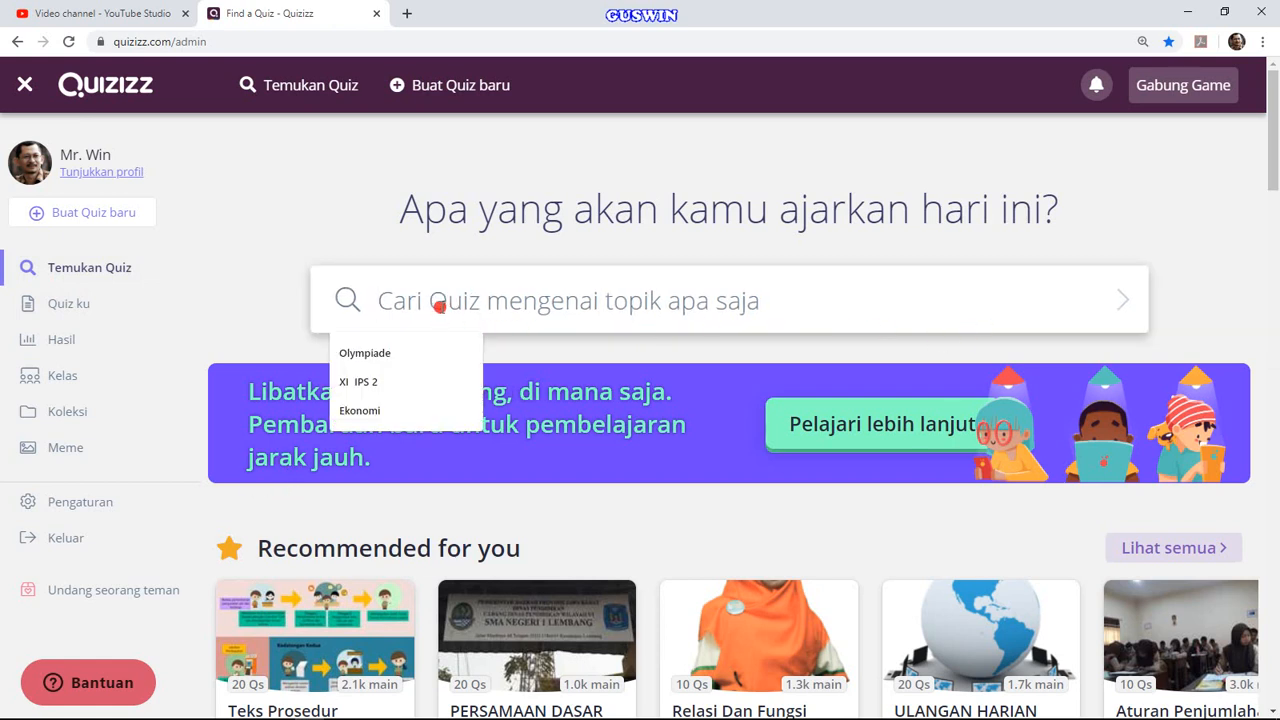
pyautogui.scroll(-2, 414, 682)
pyautogui.scroll(2, 588, 678)
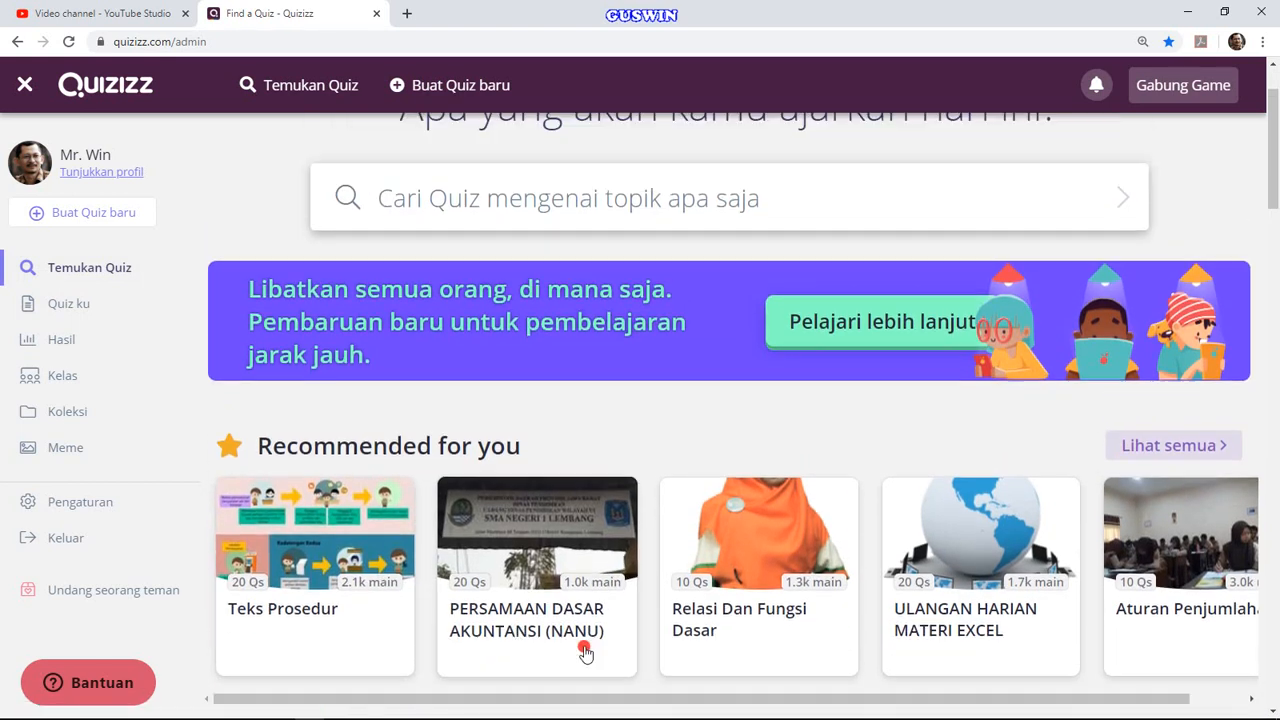
pyautogui.click(475, 303)
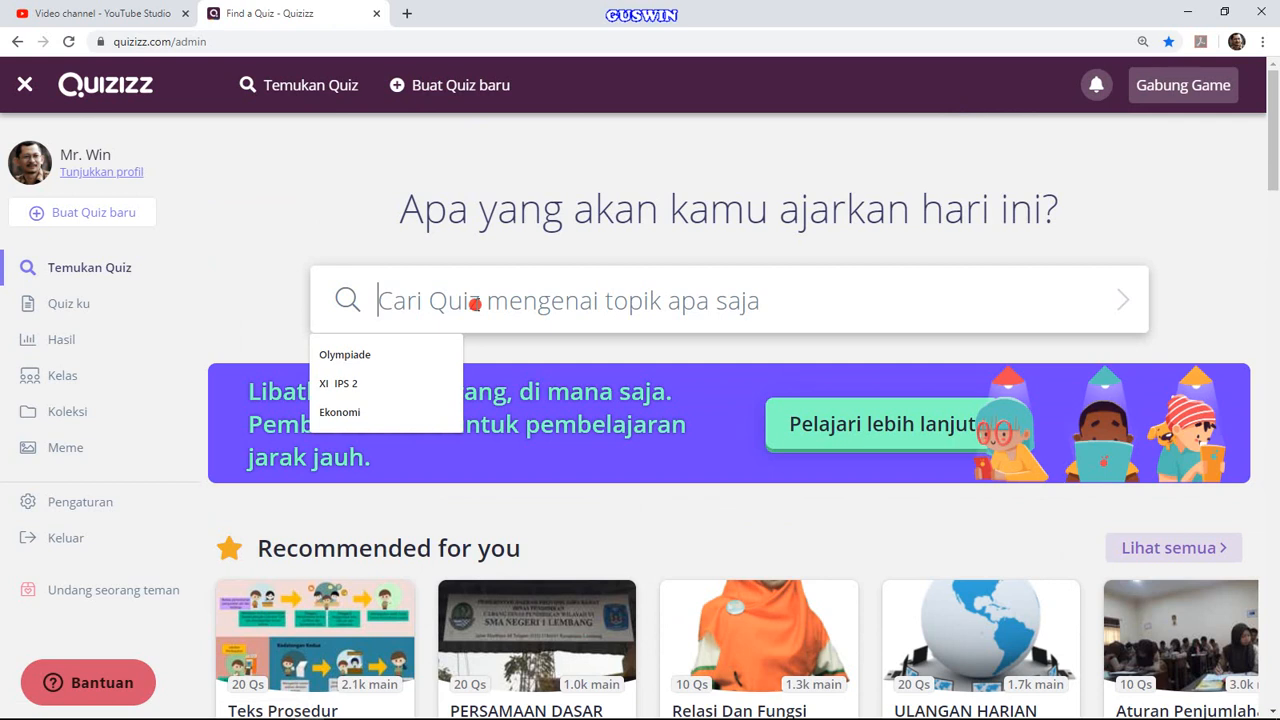
pyautogui.write('Akuntansi Jasa')
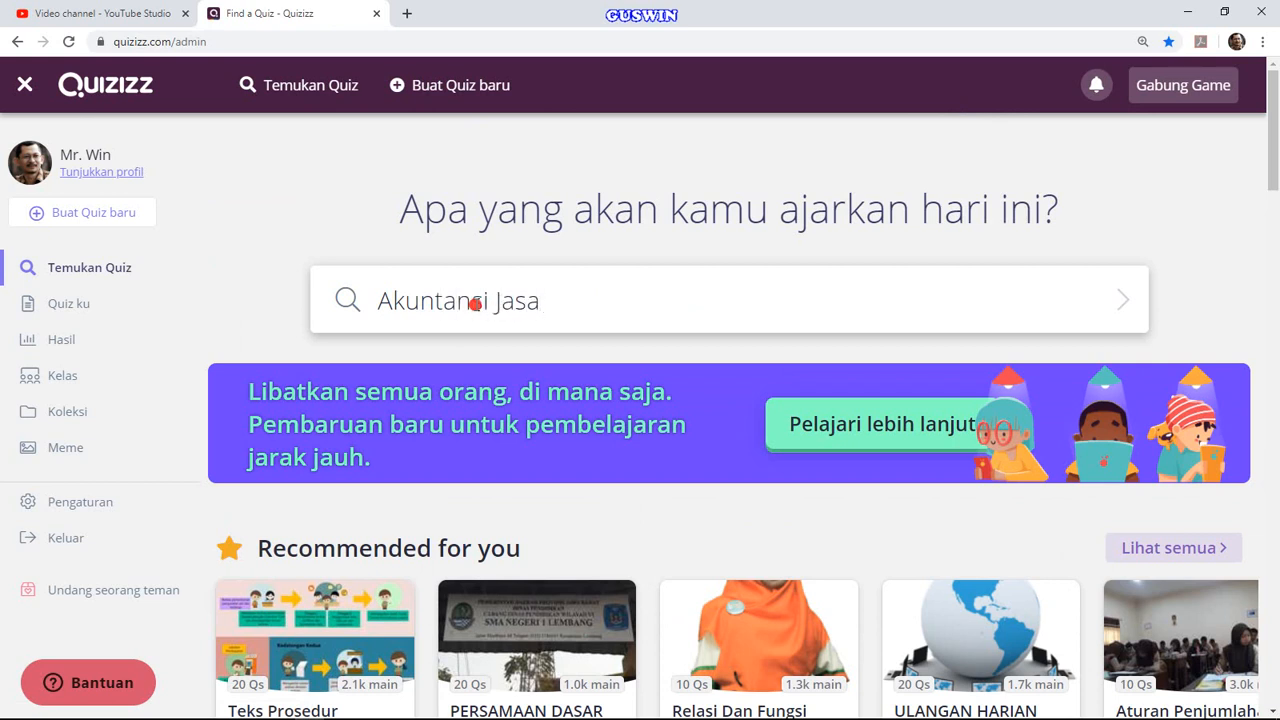
pyautogui.press('Return')
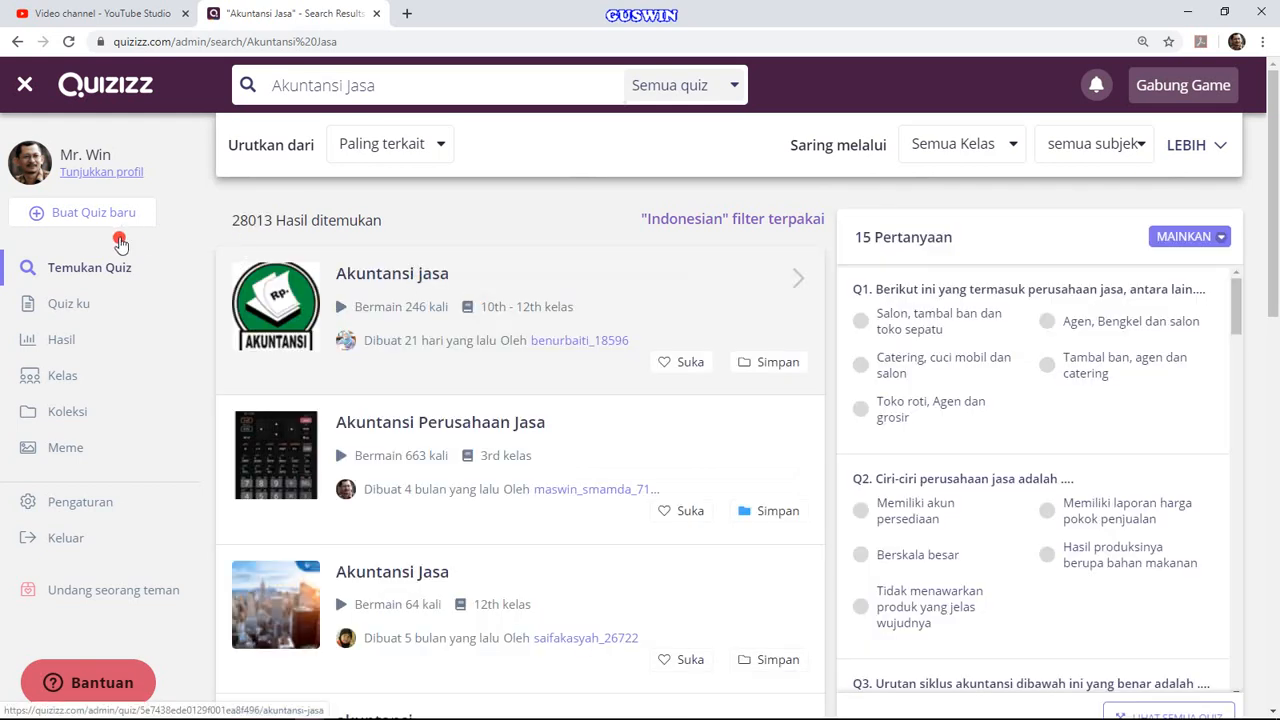
# - Preview the questions of the first few search results, including Akuntansi Perusahaan Jasa and the Akuntansi Jasa quiz below it
pyautogui.click(355, 405)
pyautogui.click(466, 314)
pyautogui.click(418, 441)
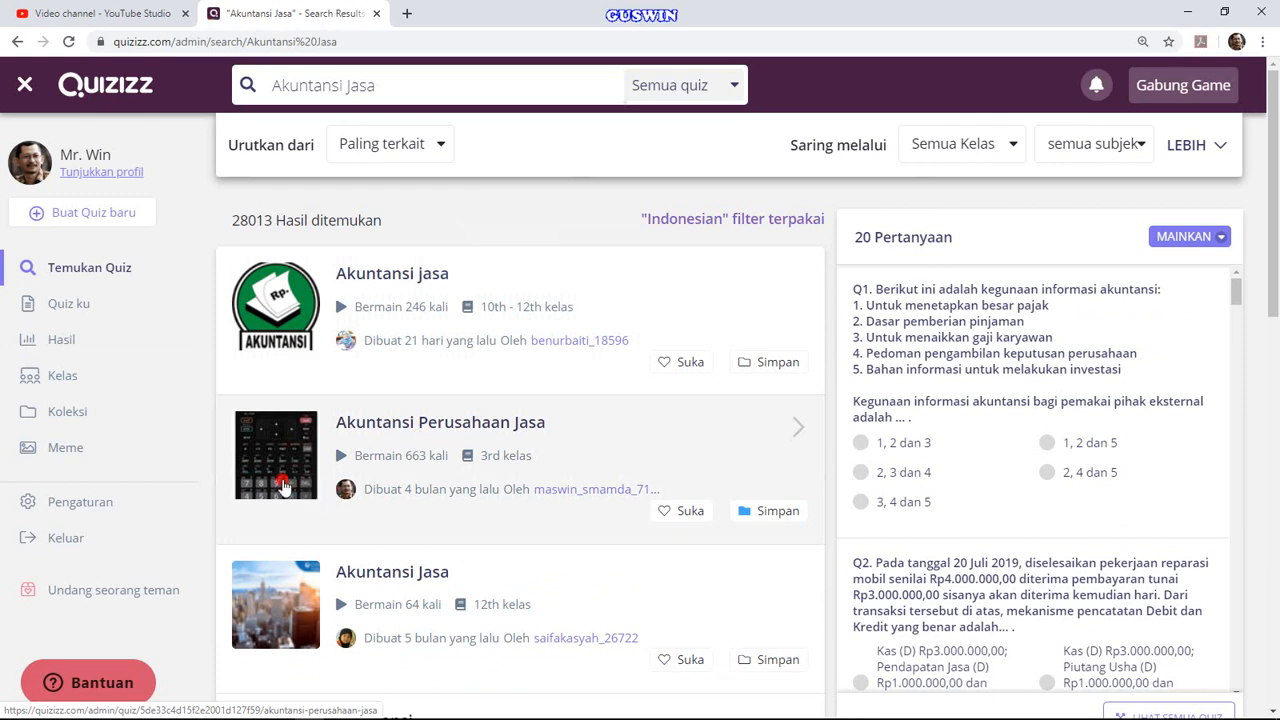
pyautogui.scroll(-2, 350, 480)
pyautogui.click(355, 507)
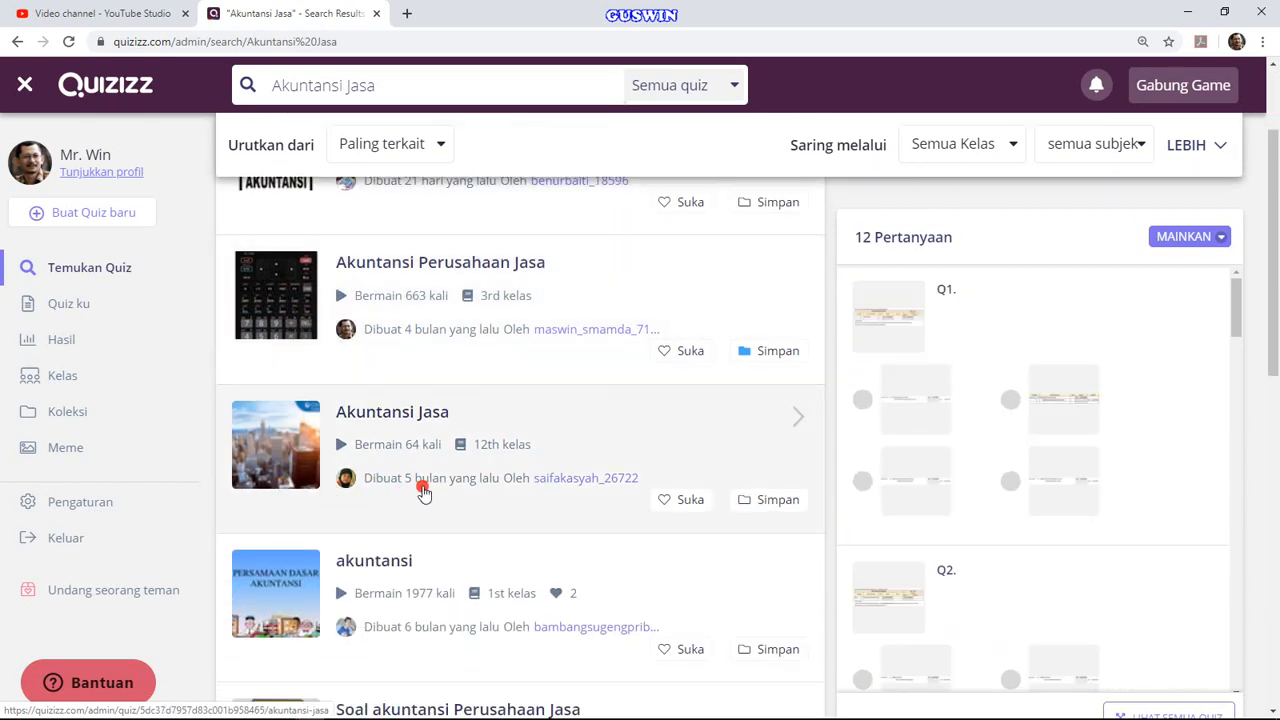
pyautogui.click(347, 320)
pyautogui.scroll(1, 347, 318)
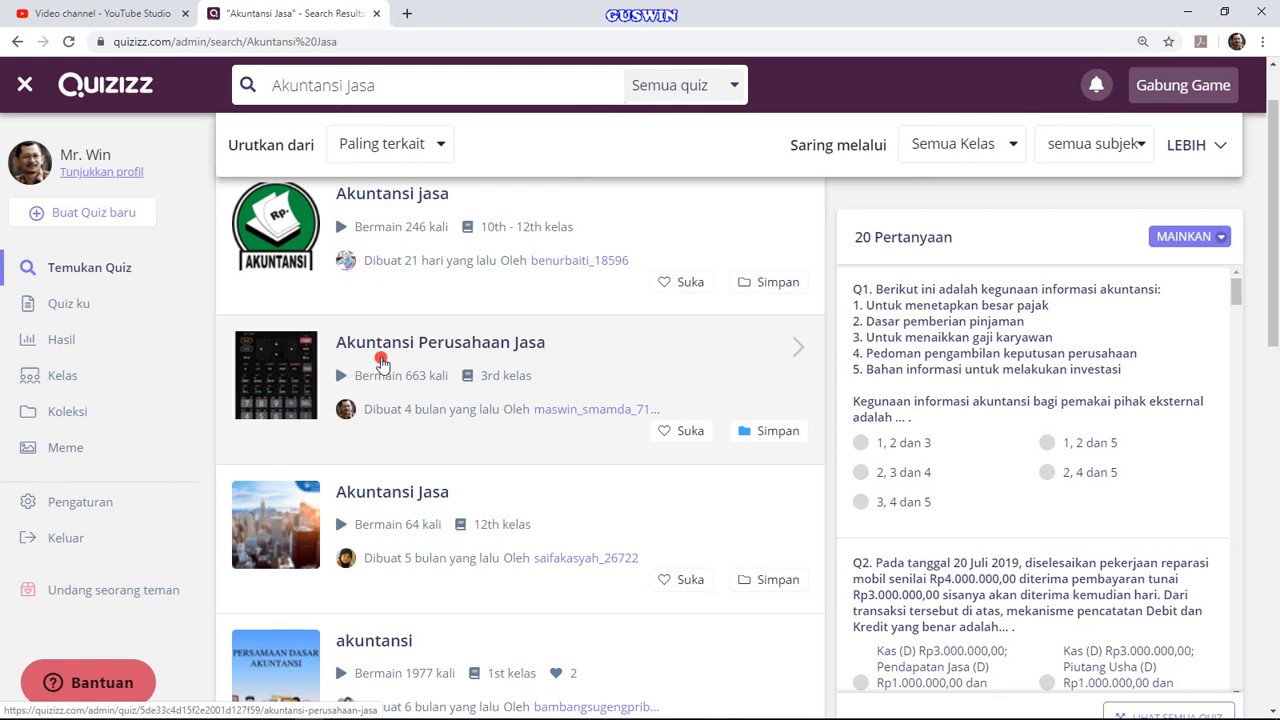
# - Look through the rest of the accounting quizzes found, examining their play details and sample questions, and return to the quiz finder start page
pyautogui.click(553, 258)
pyautogui.scroll(-1, 948, 385)
pyautogui.scroll(-5, 948, 380)
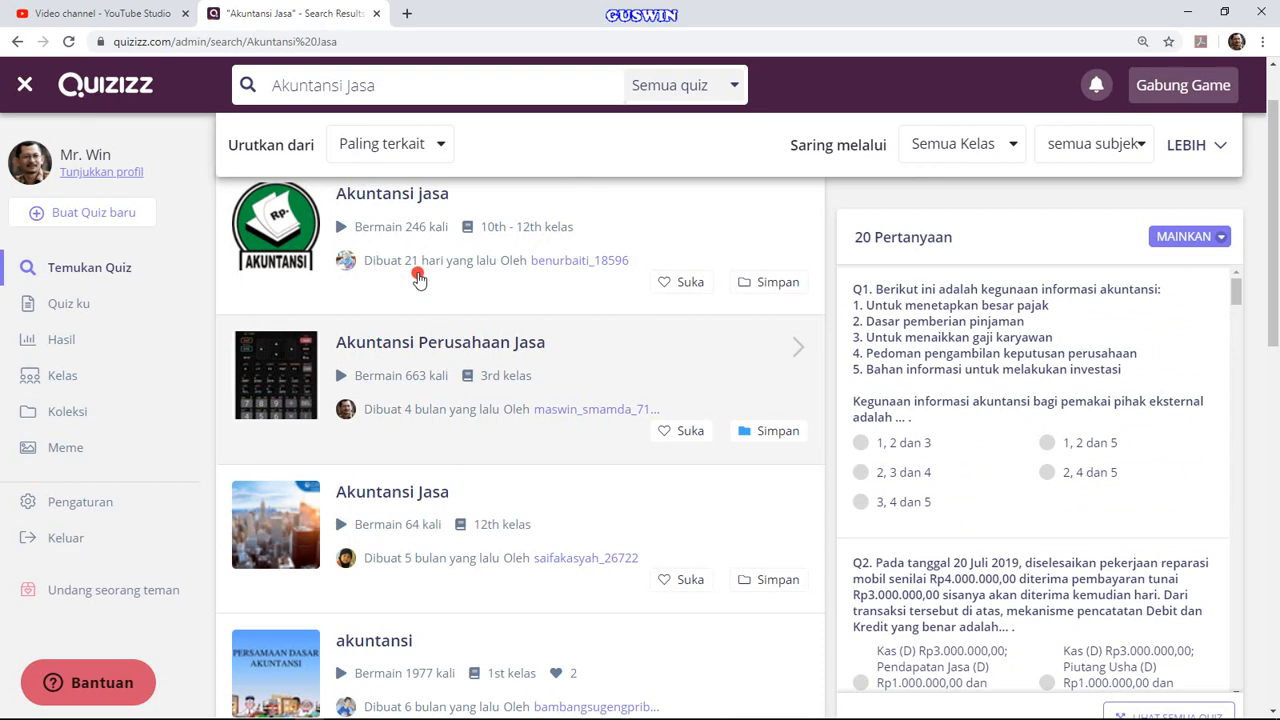
pyautogui.scroll(1, 418, 275)
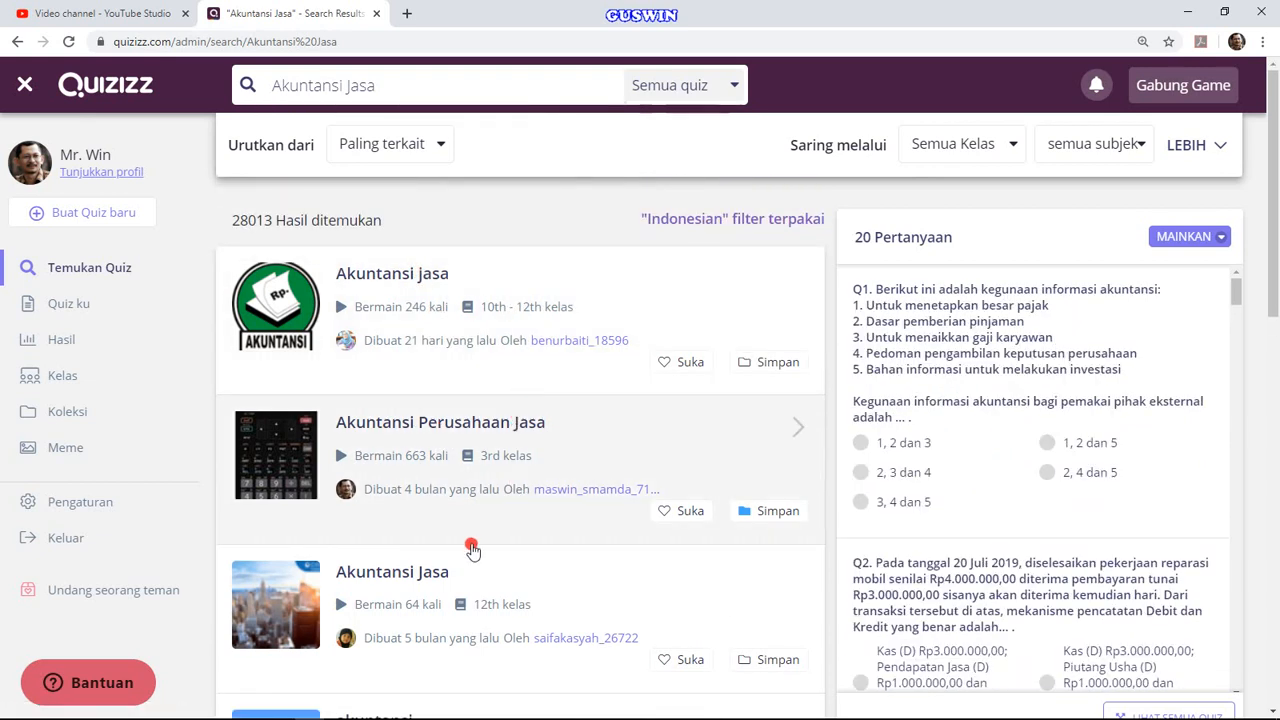
pyautogui.scroll(-3, 410, 622)
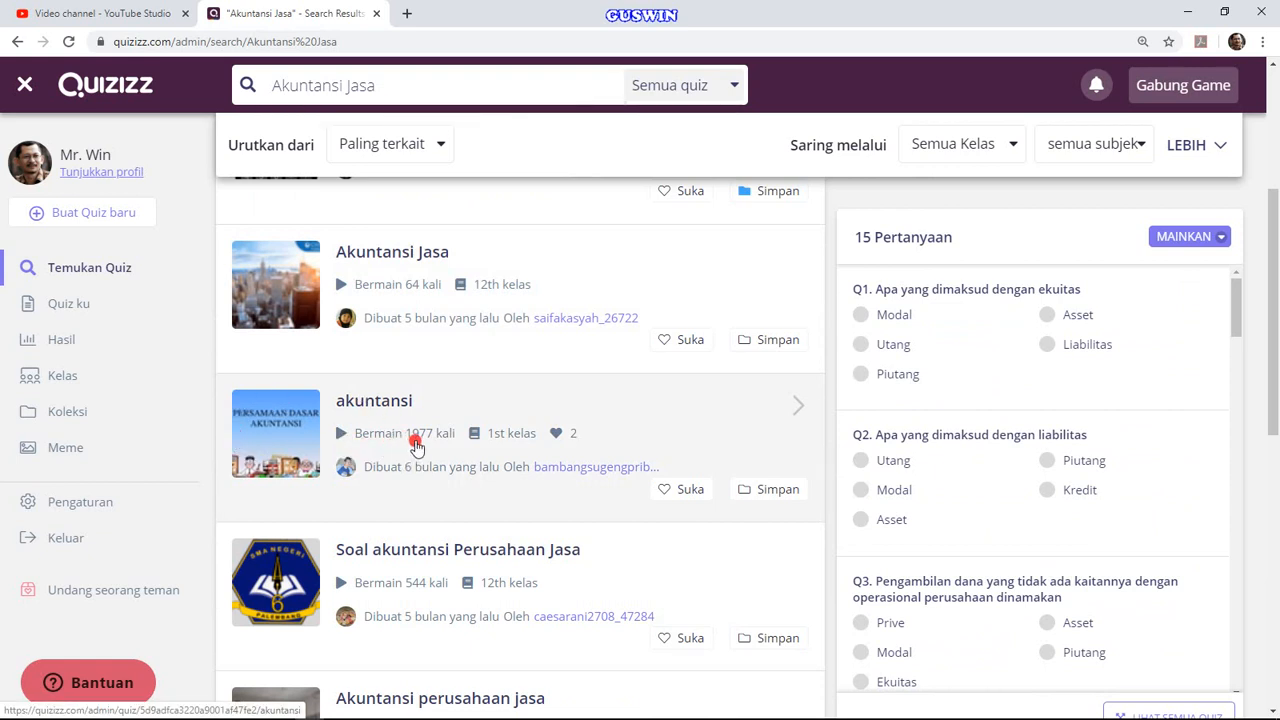
pyautogui.scroll(-2, 418, 447)
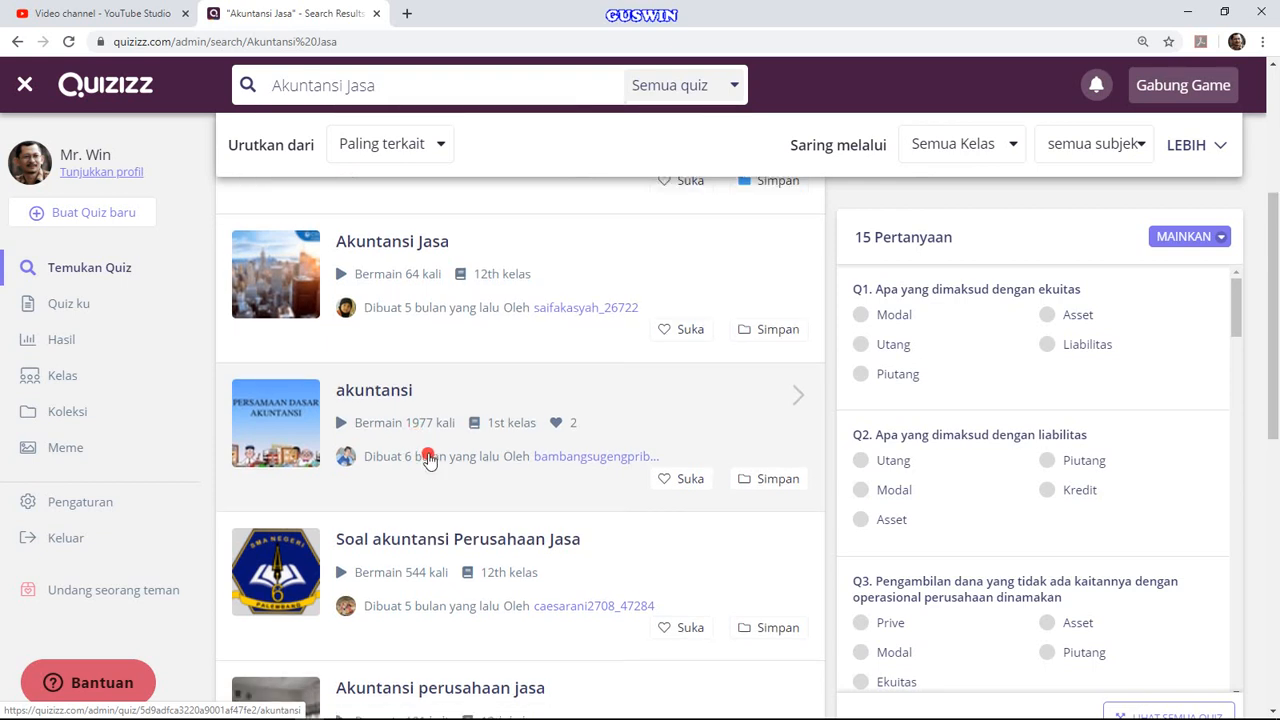
pyautogui.scroll(-2, 440, 380)
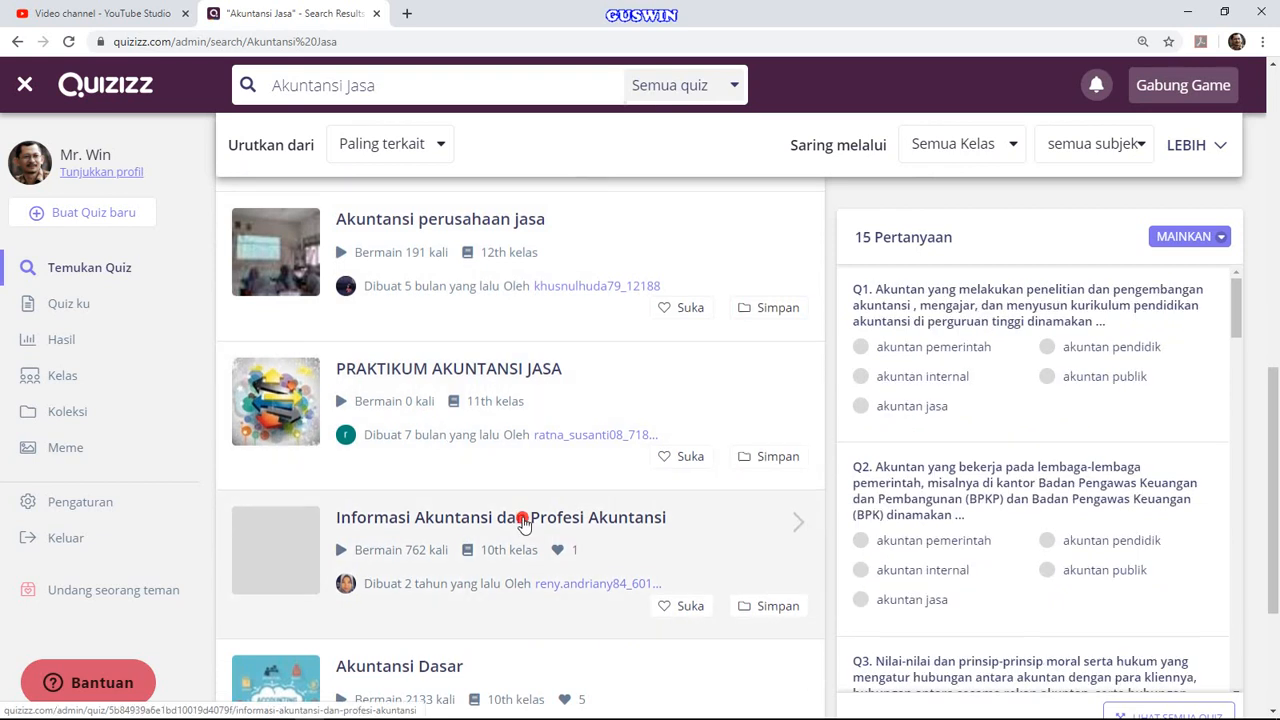
pyautogui.scroll(3, 524, 515)
pyautogui.scroll(5, 524, 515)
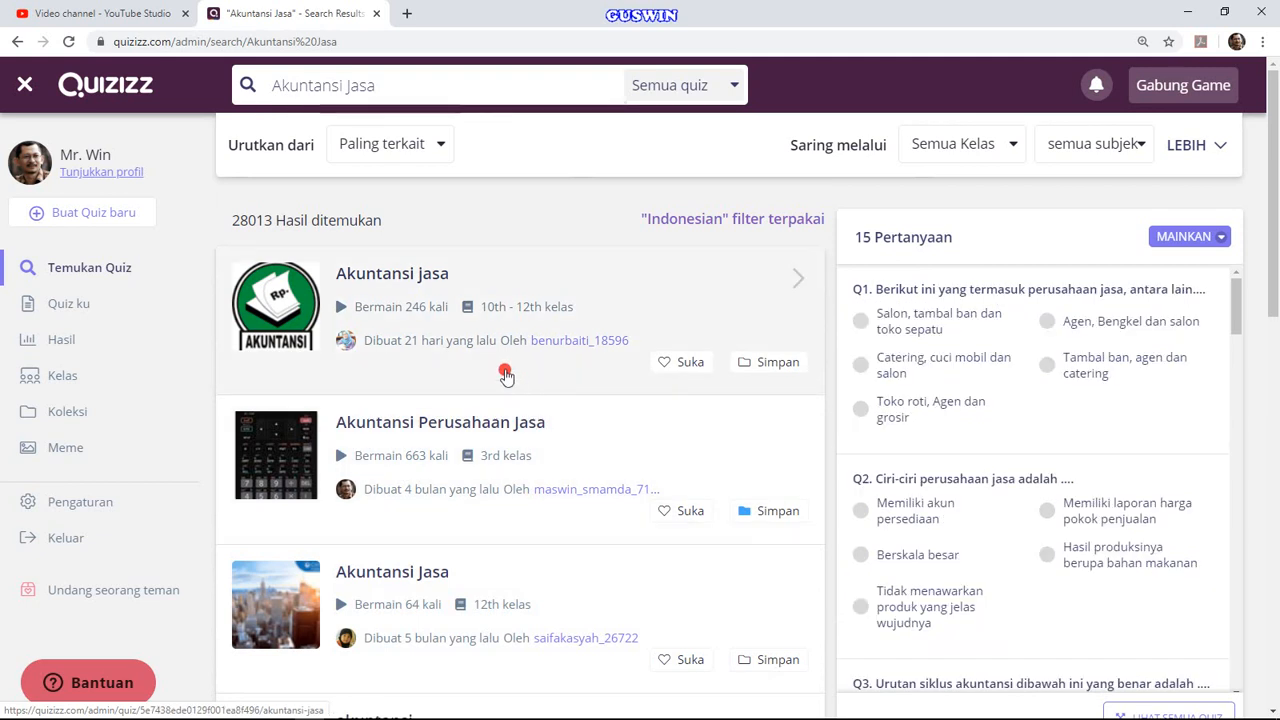
pyautogui.click(75, 280)
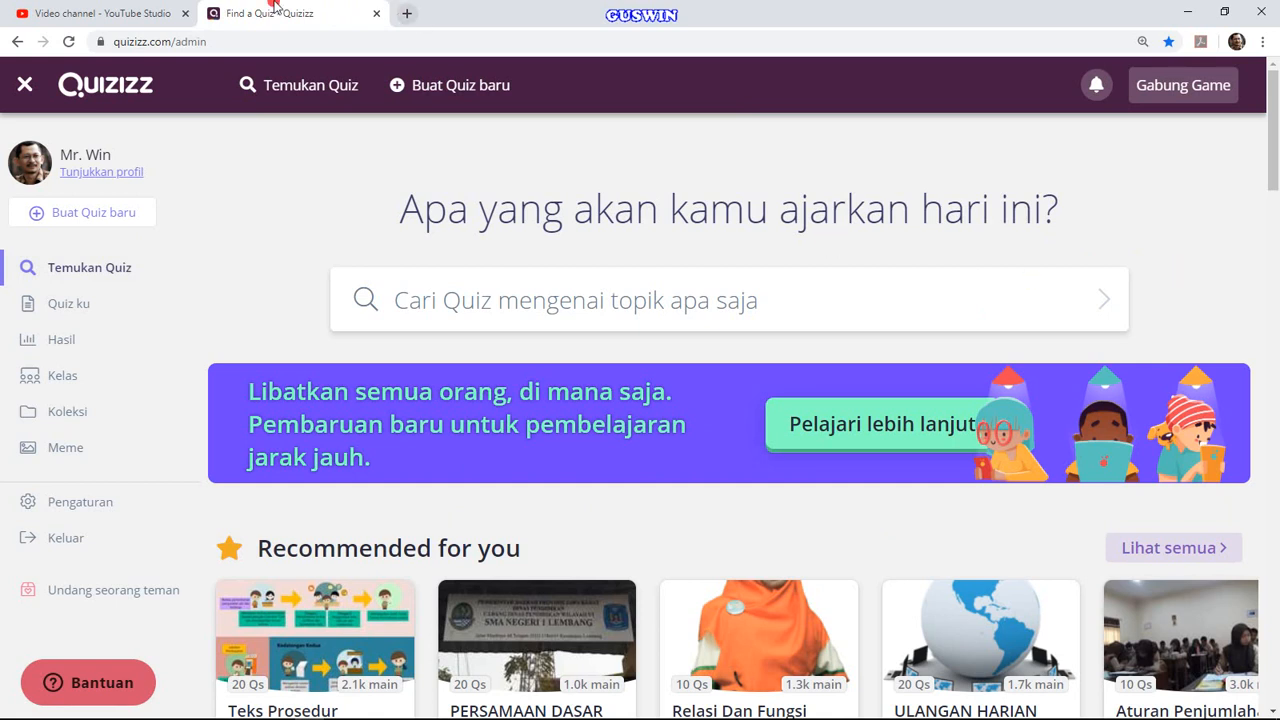
# - Switch to the YouTube Studio tab and open the channel dashboard to view its overview
pyautogui.click(136, 14)
pyautogui.click(74, 293)
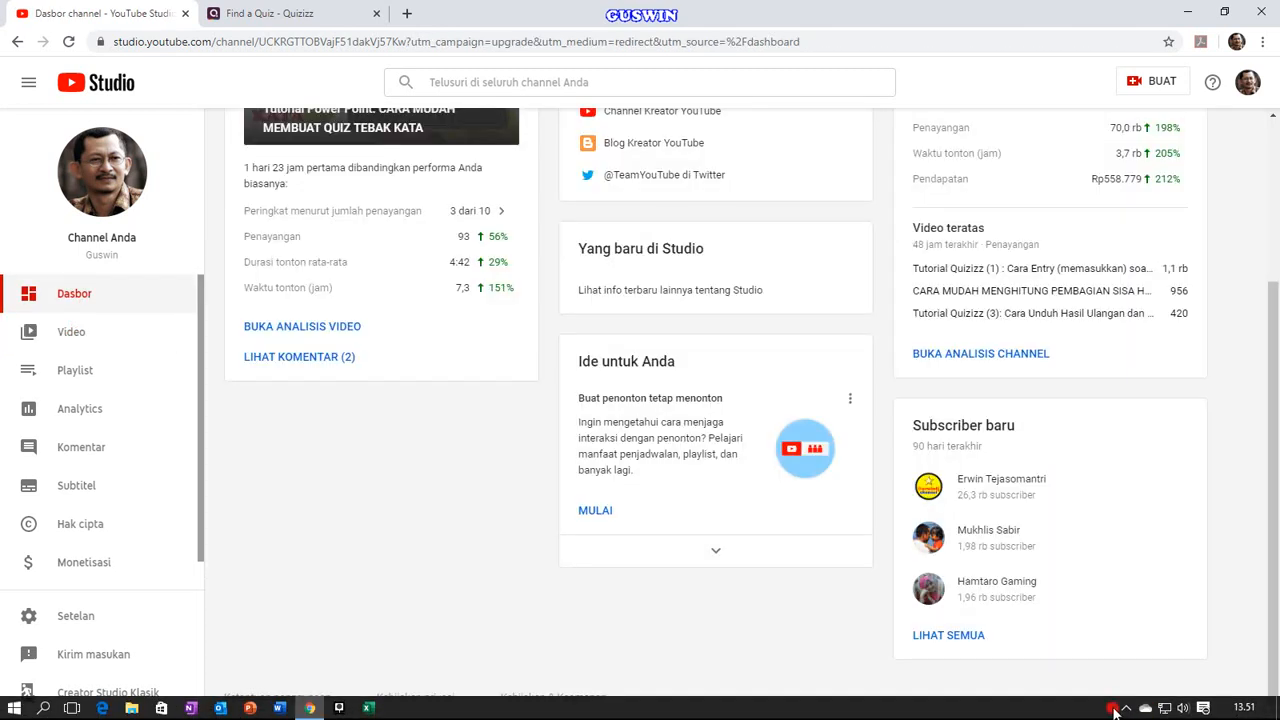
pyautogui.scroll(3, 966, 549)
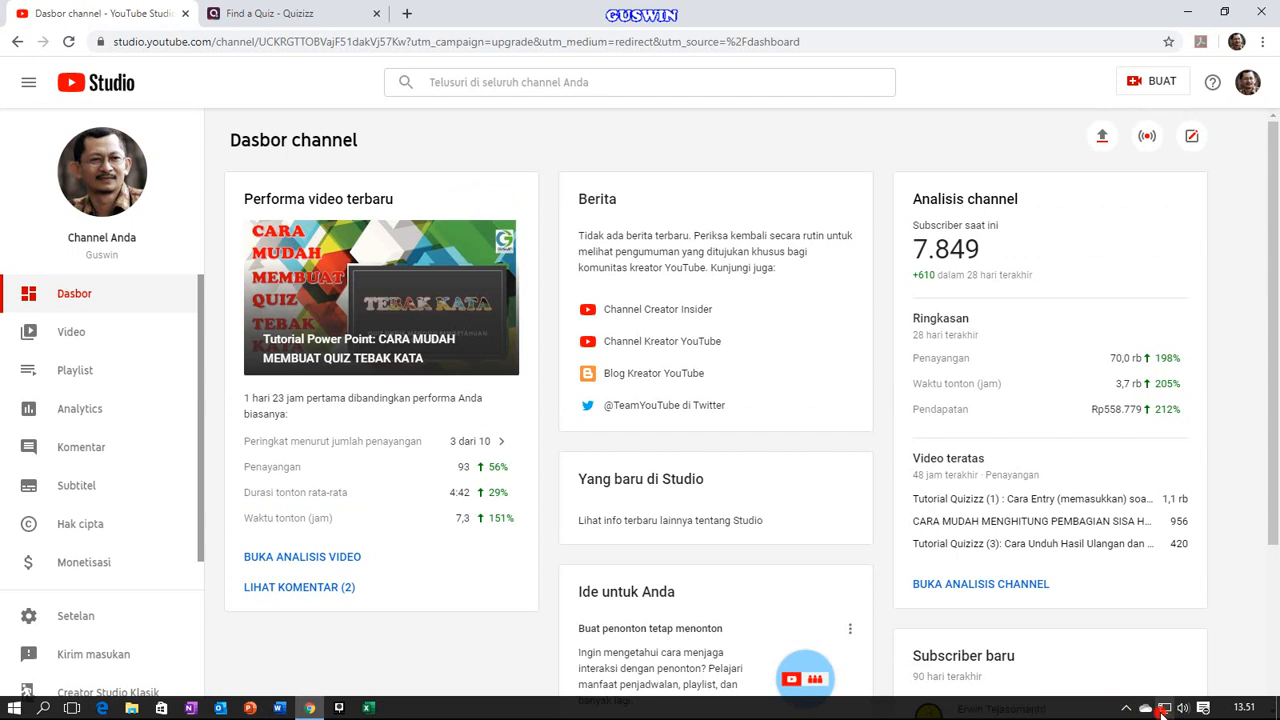
pyautogui.click(1130, 708)
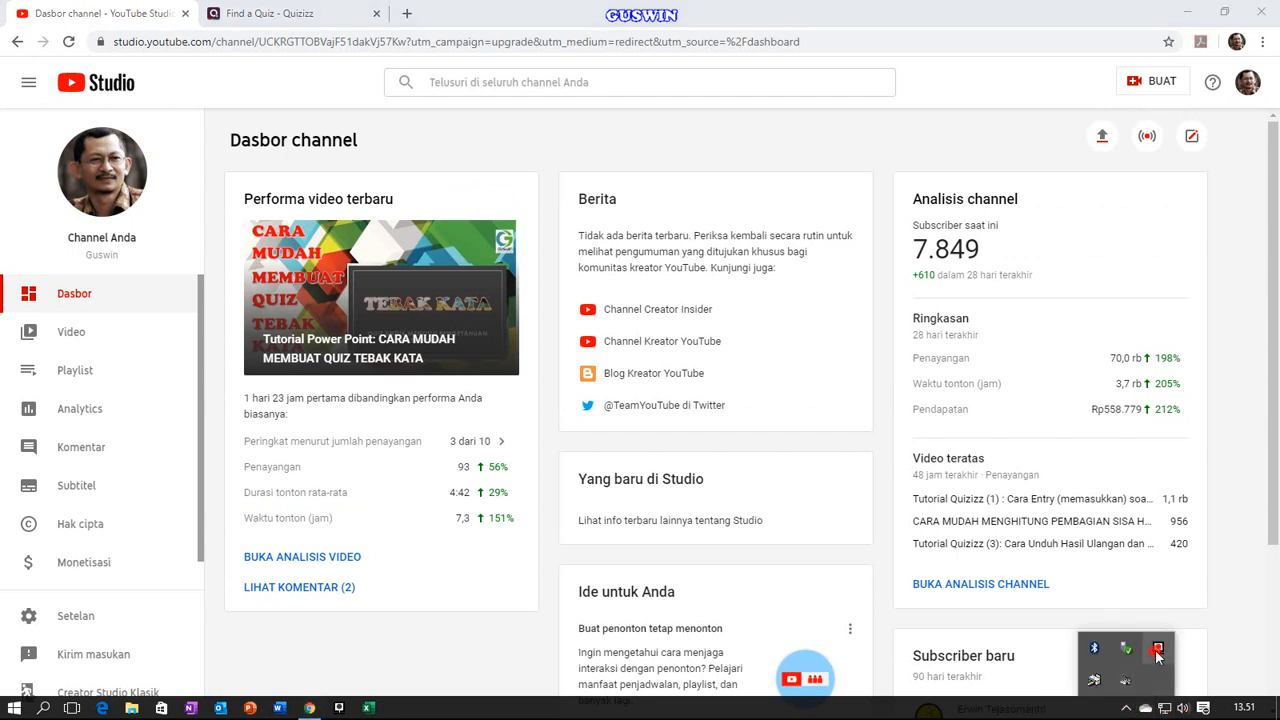